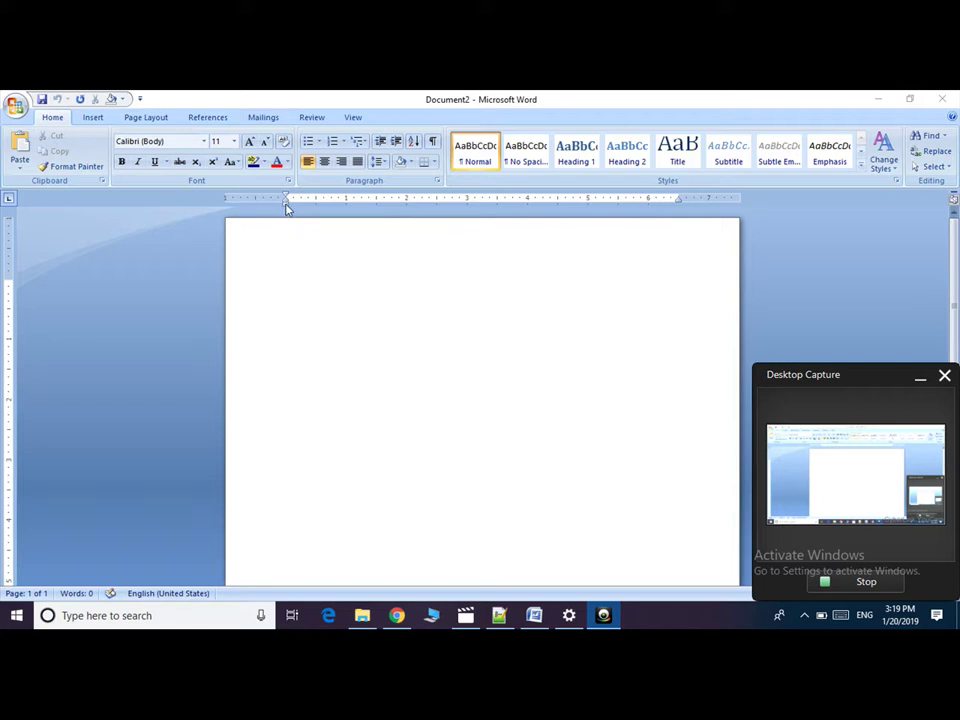
Step: Type the =rand() formula into the blank document, fixing the typos along the way
left_click(312, 273)
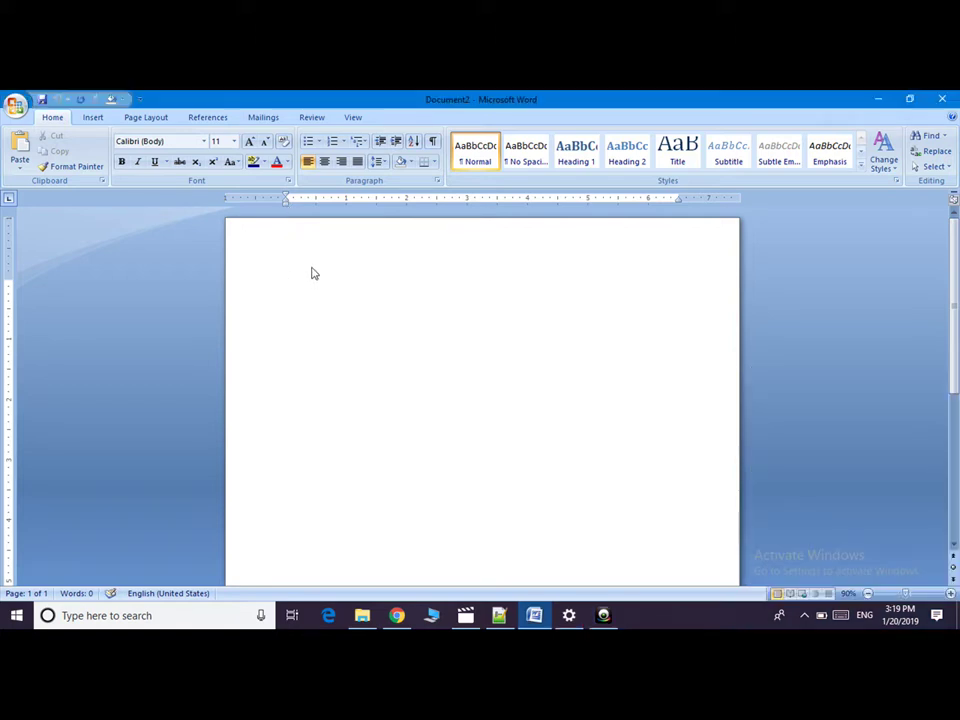
type("yyuyu")
key("BackSpace")
key("BackSpace")
key("BackSpace")
type("=ra")
type("nd")
type("(")
type("0")
key("BackSpace")
type(")")
Step: Enlarge the =rand() text to 26 pt and run it to generate sample paragraphs
left_click_drag(316, 285, 313, 286)
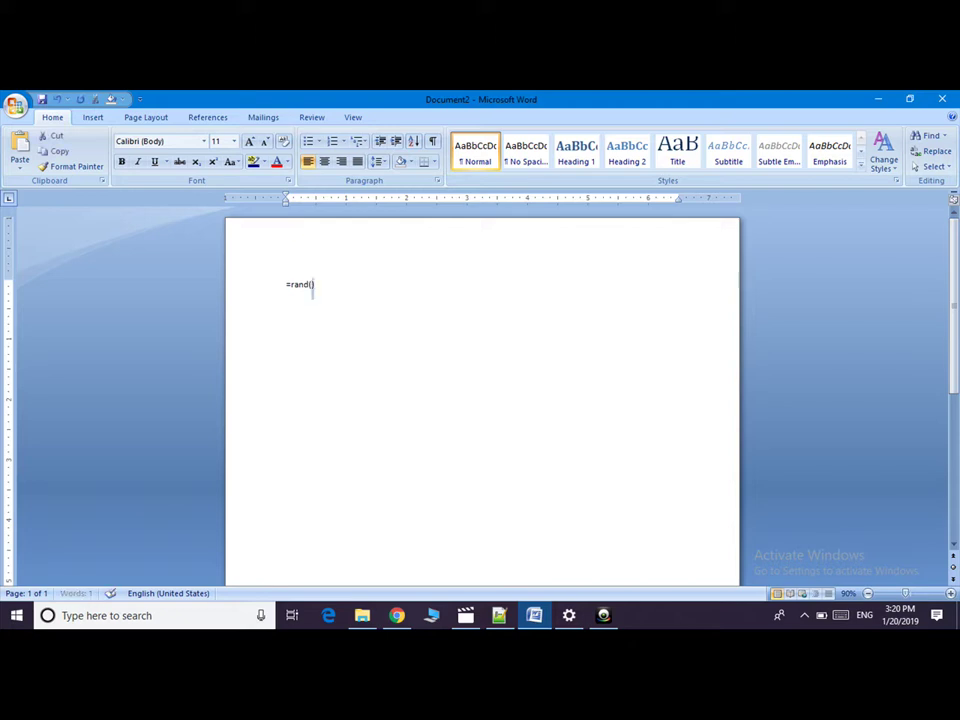
key("ctrl+a")
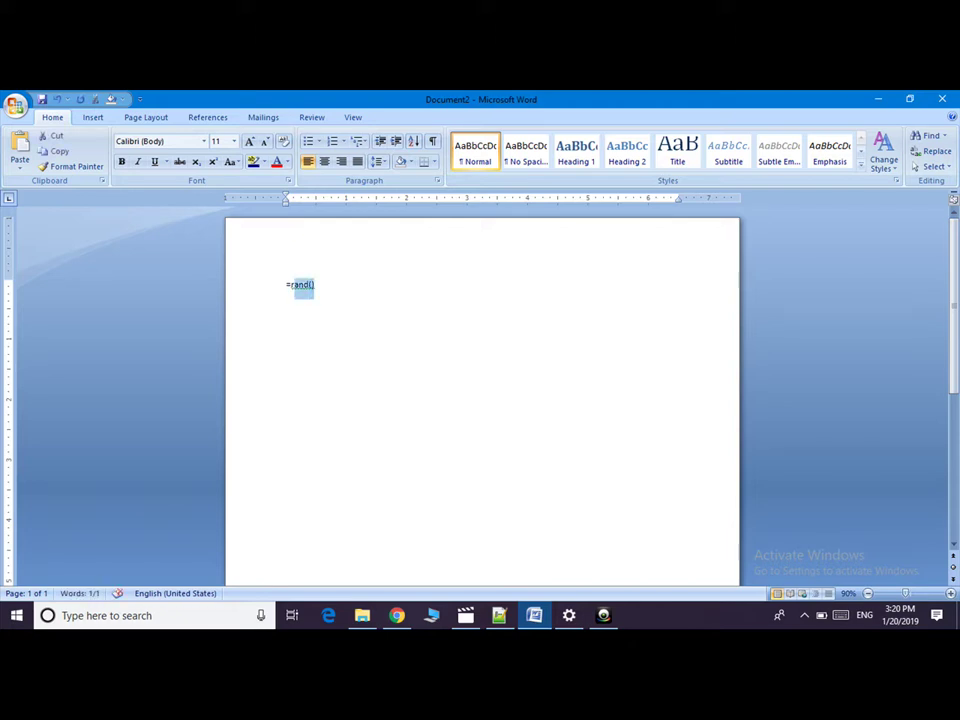
left_click(250, 141)
left_click(250, 141)
left_click(250, 141)
left_click(250, 141)
left_click(250, 141)
left_click(250, 141)
left_click(250, 141)
left_click(250, 141)
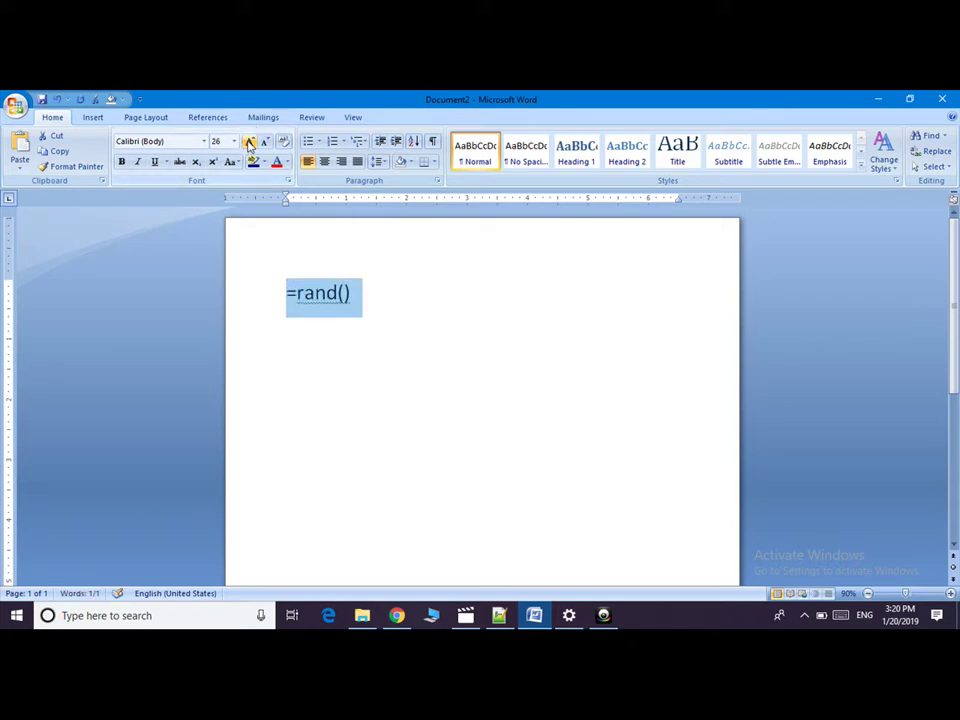
key("End")
key("Return")
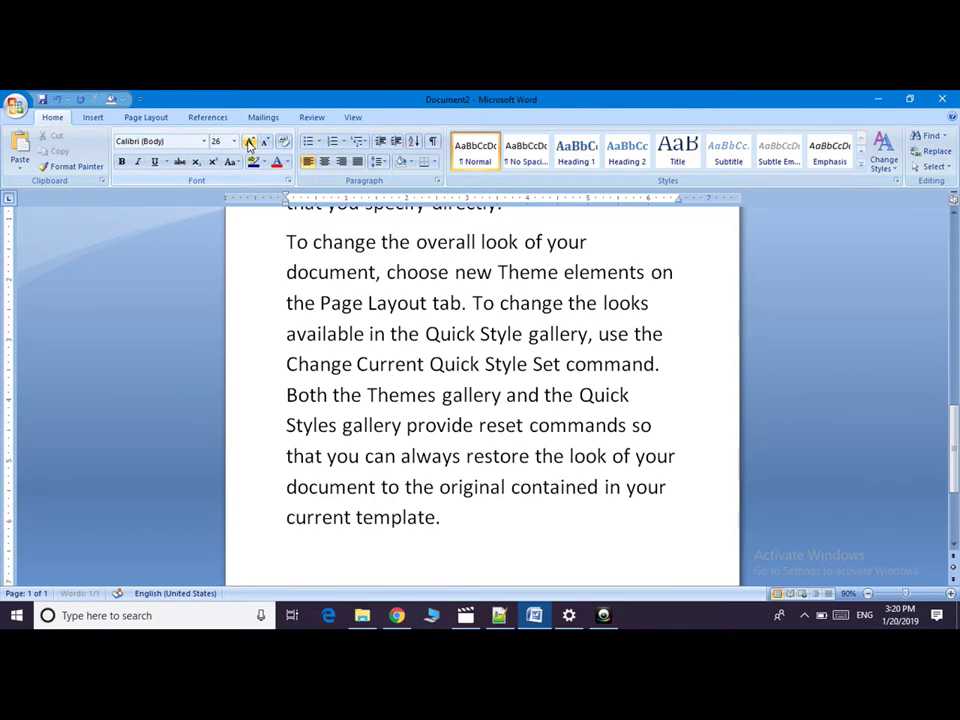
left_click(954, 250)
Step: Preview the text in Full Screen Reading view, then return to print layout and the Home ribbon
left_click_drag(954, 250, 951, 234)
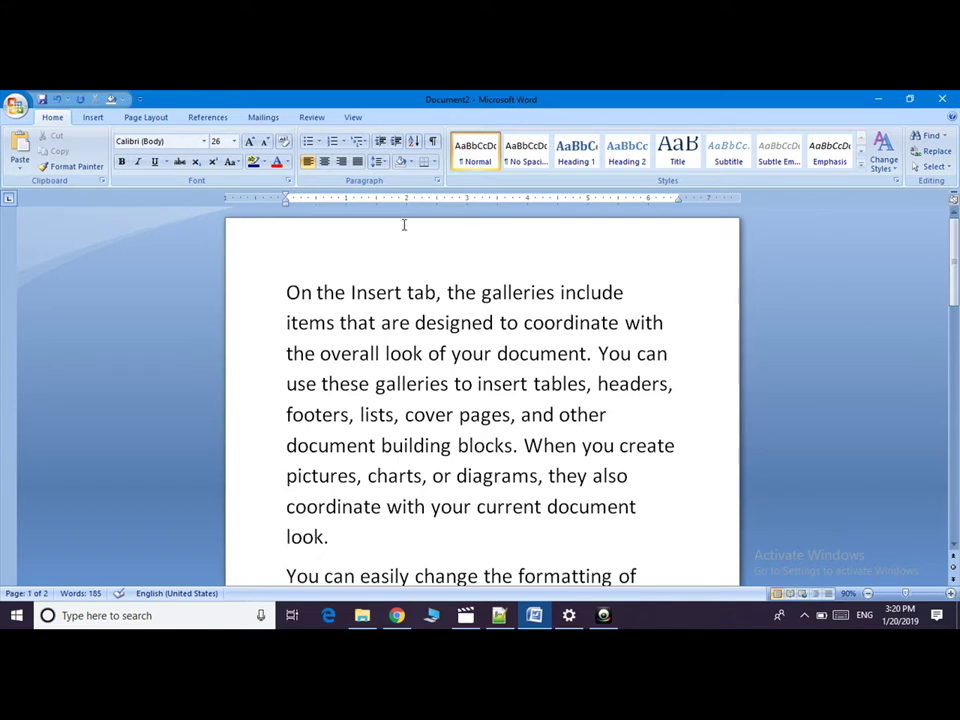
left_click(354, 119)
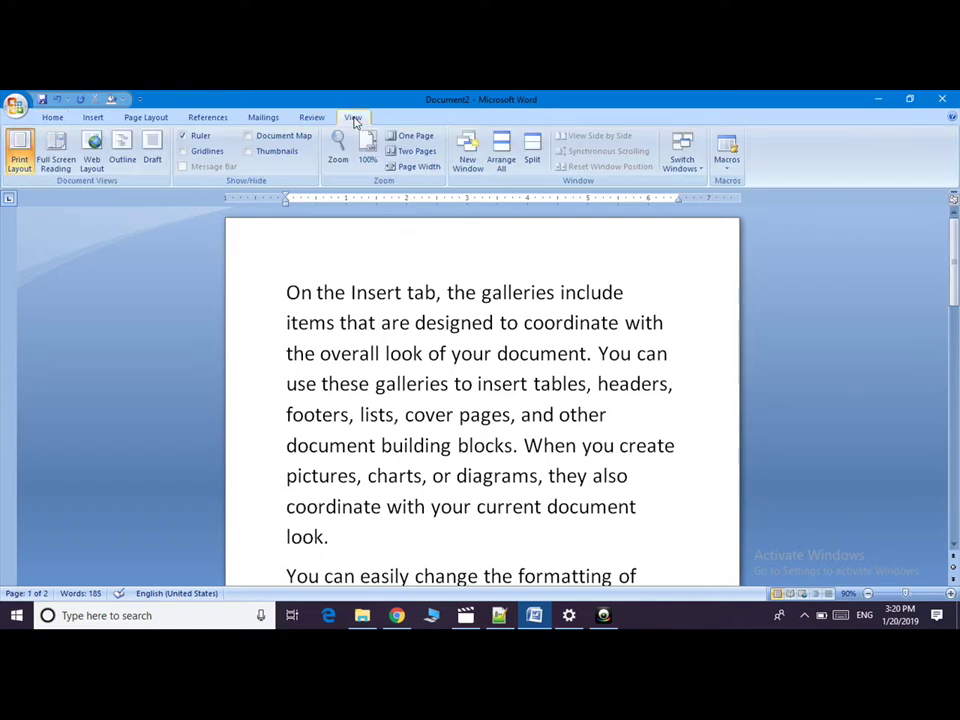
left_click(60, 161)
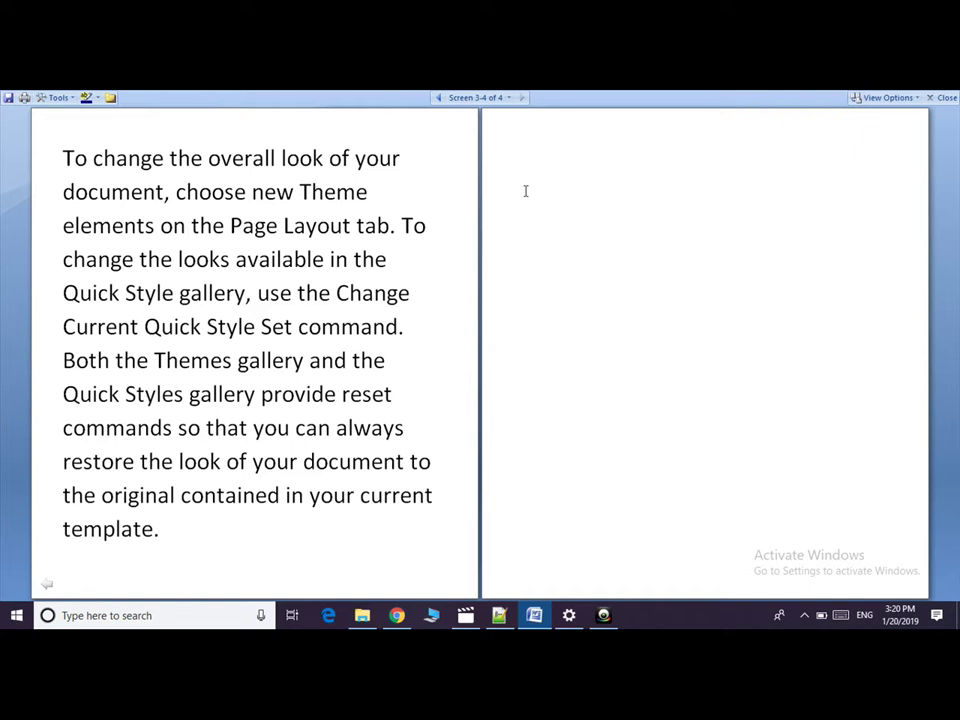
key("Escape")
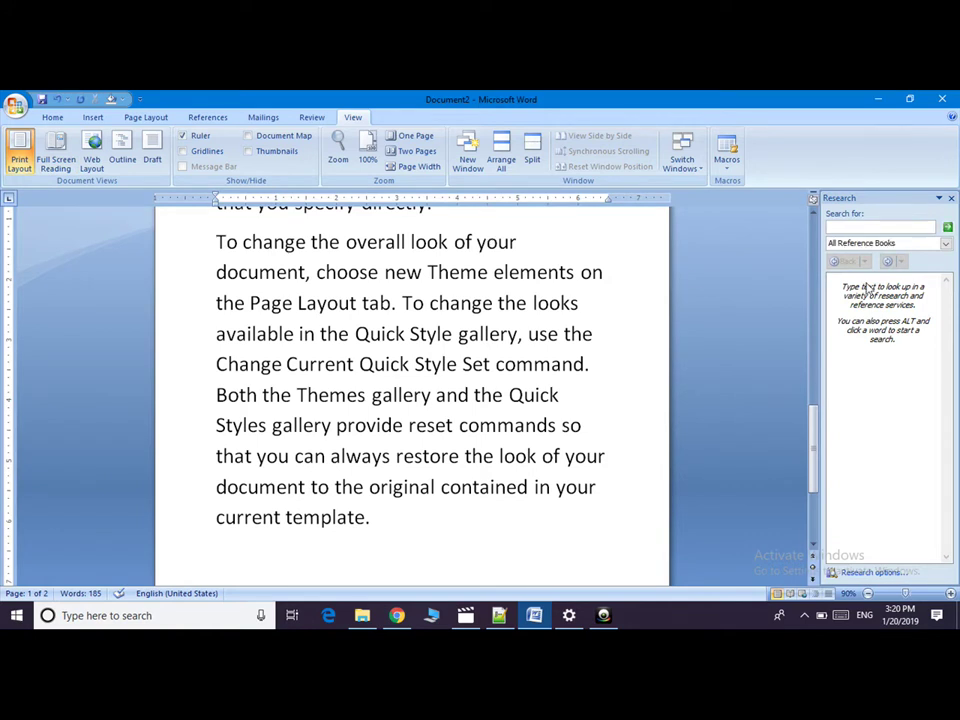
left_click(52, 119)
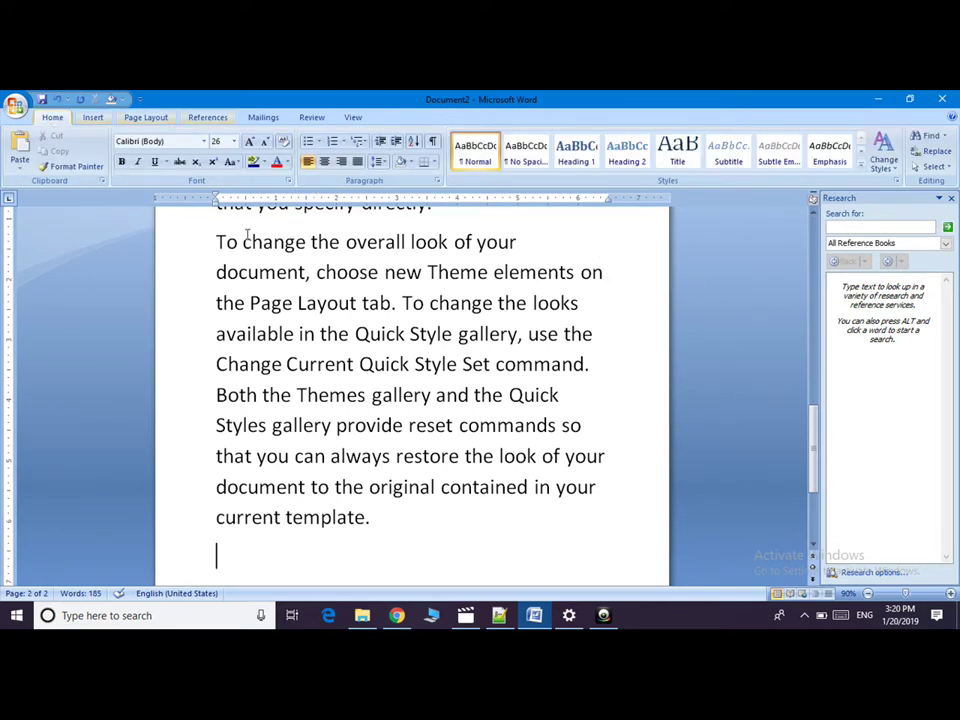
Step: Cut the opening word 'On' and paste it after 'look.'
left_click_drag(812, 445, 812, 255)
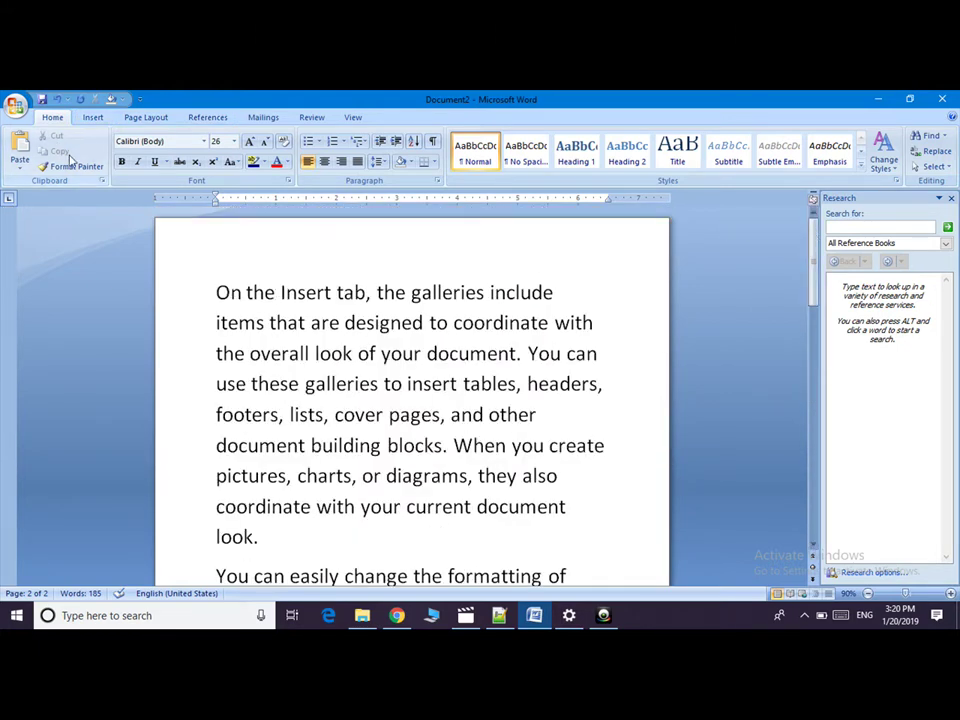
left_click_drag(216, 292, 241, 293)
key("ctrl+c")
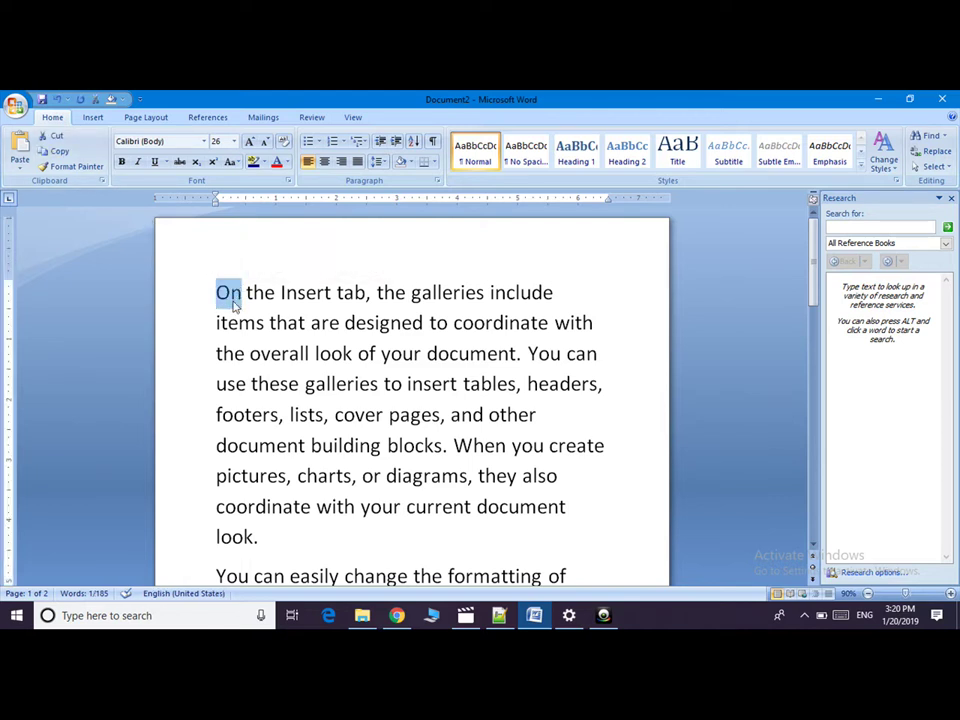
left_click(57, 138)
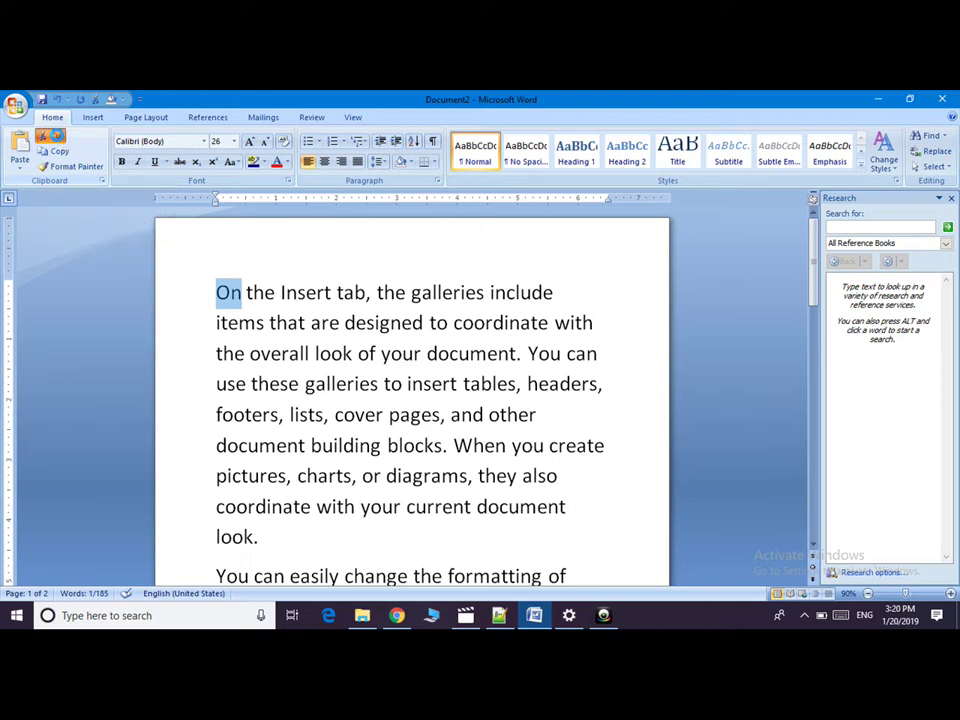
left_click(57, 138)
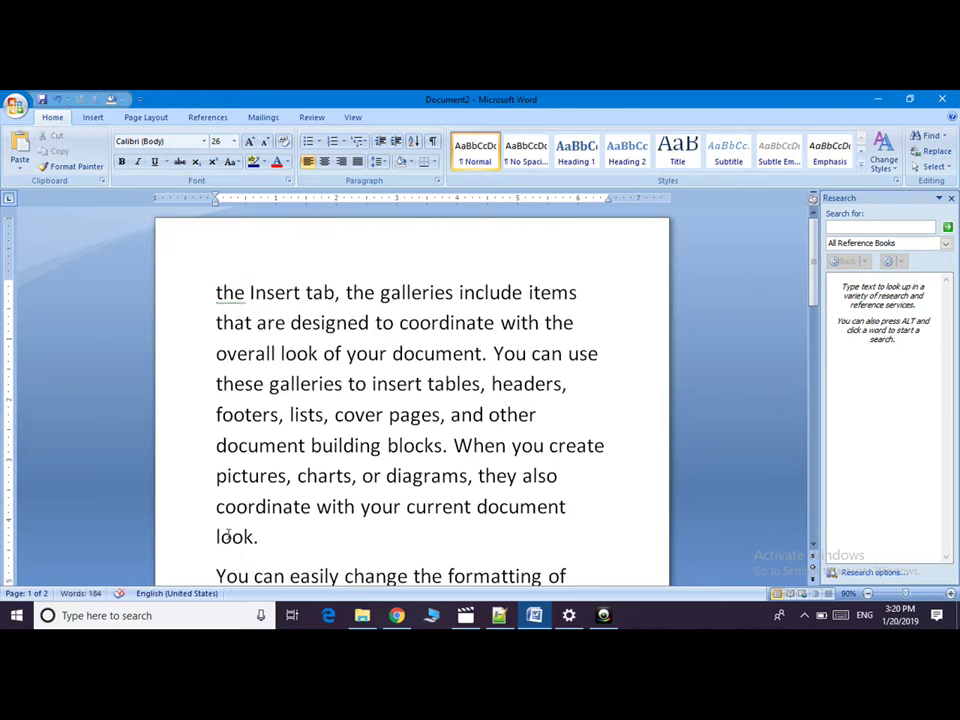
left_click(266, 537)
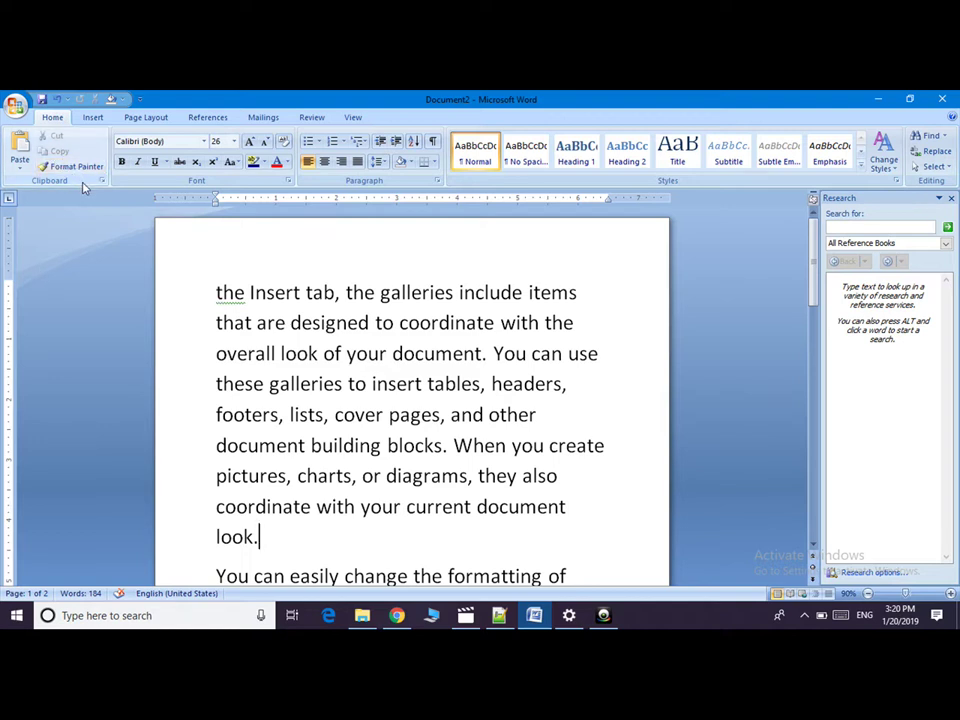
key("ctrl+v")
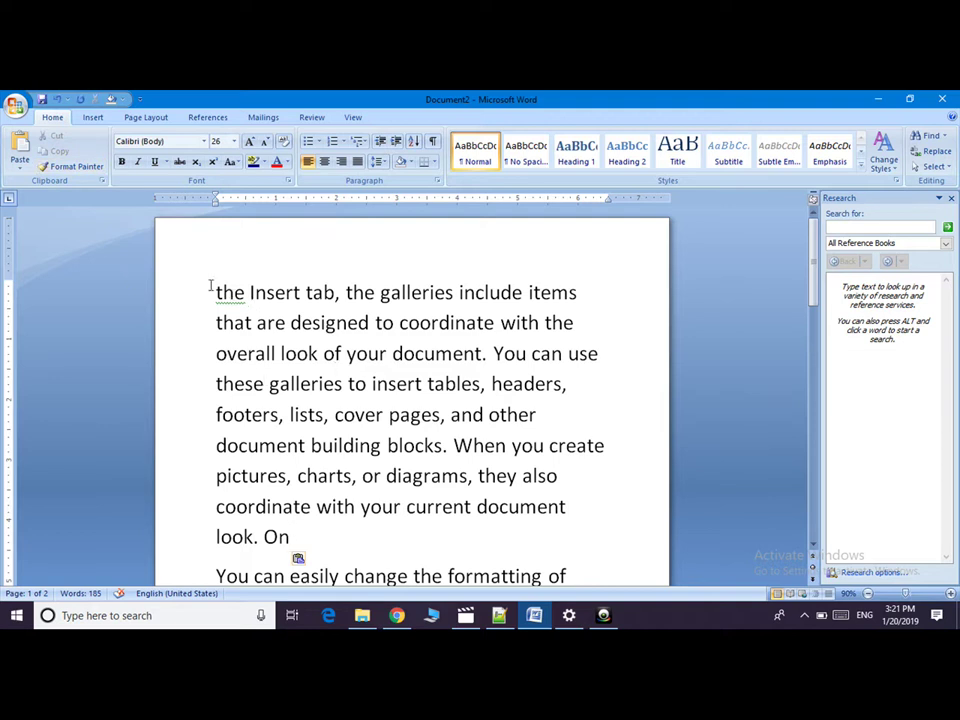
Step: Copy the word 'the' and paste it after 'On', giving 'look. On the'
left_click_drag(216, 292, 246, 292)
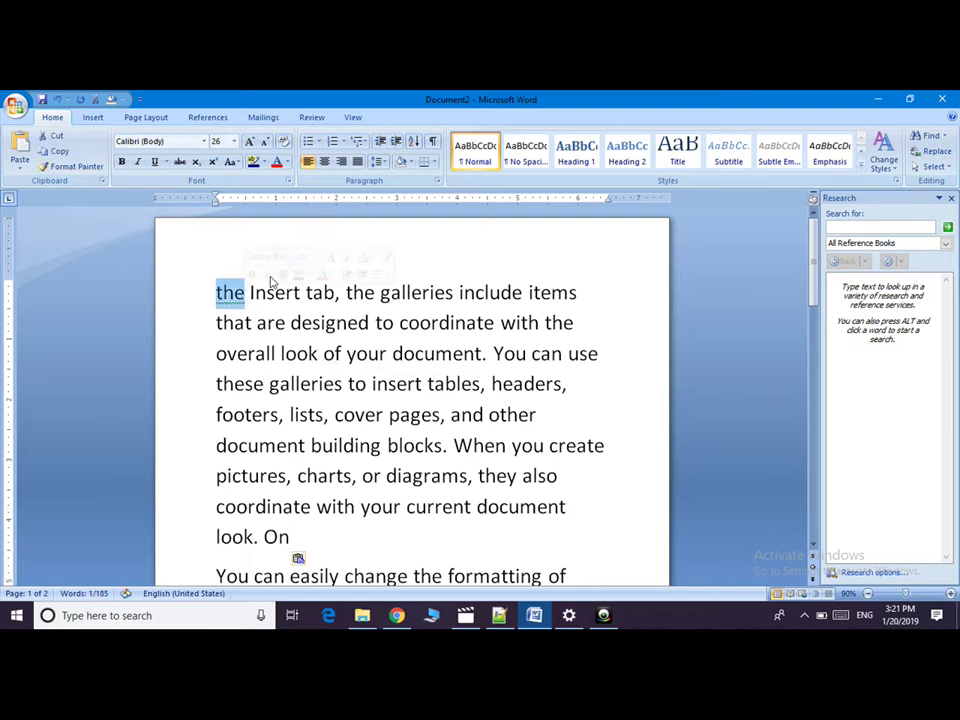
left_click(60, 153)
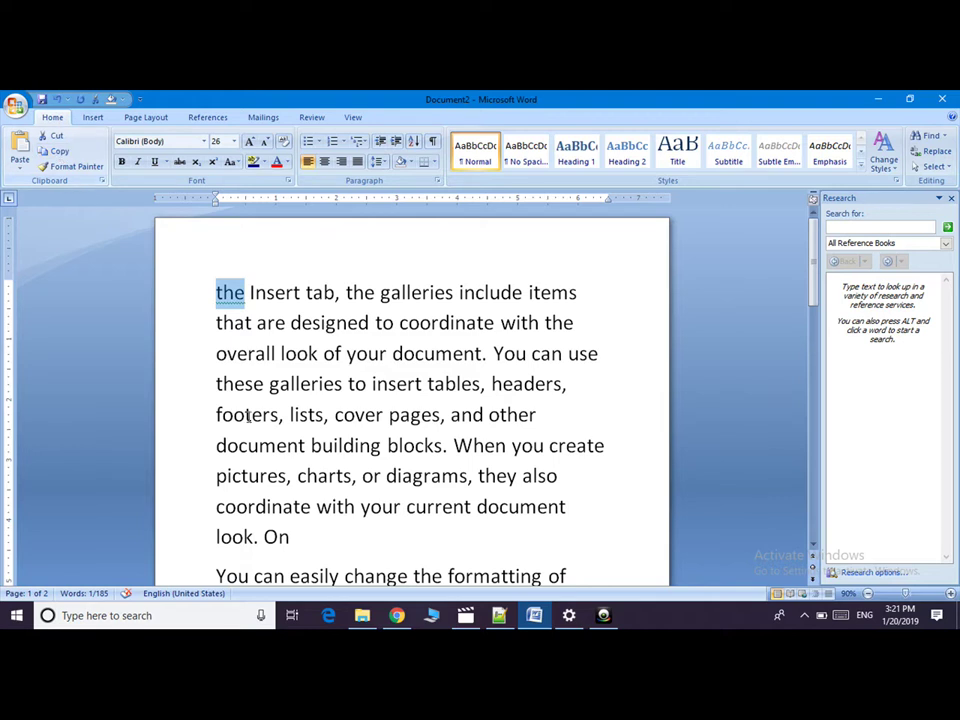
left_click(312, 535)
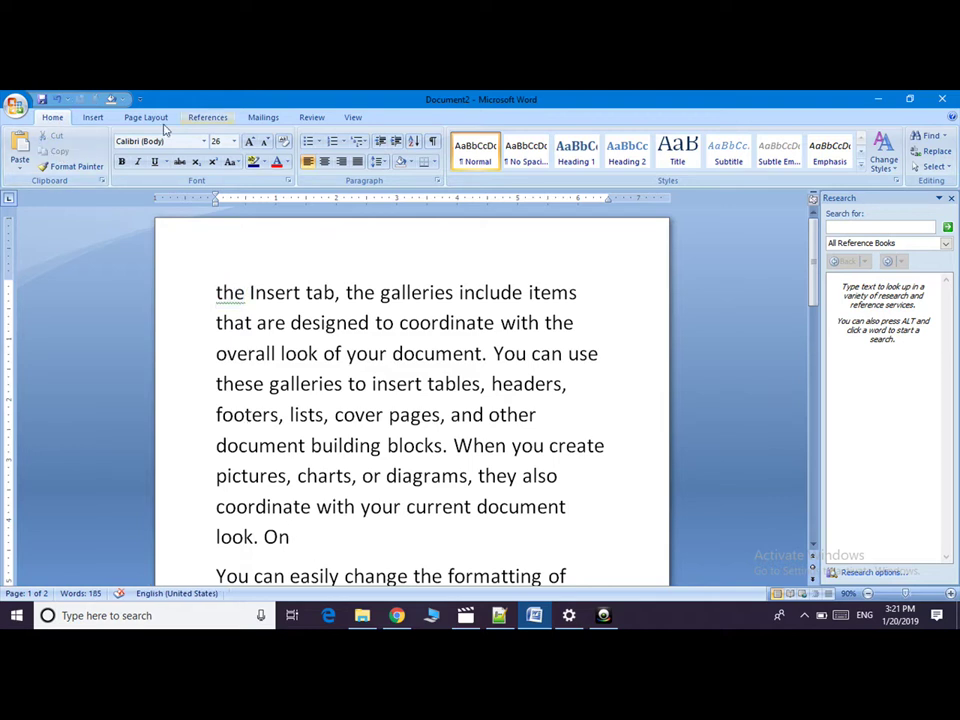
left_click(27, 145)
Step: Make the phrase 'the Insert tab, the galleries' bold italic
left_click_drag(218, 292, 391, 307)
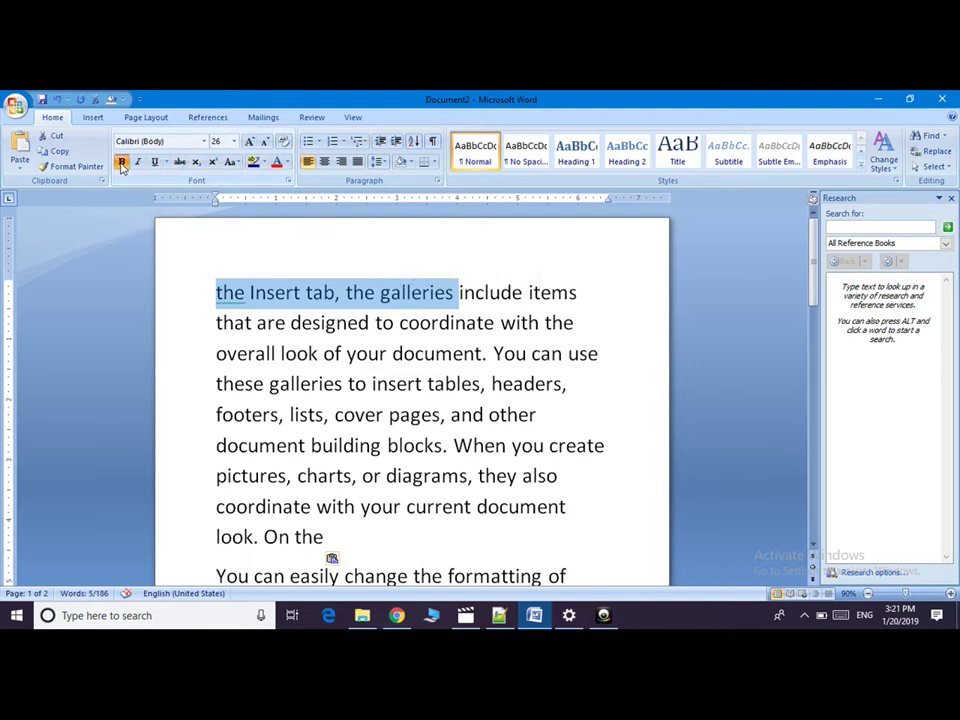
left_click(121, 163)
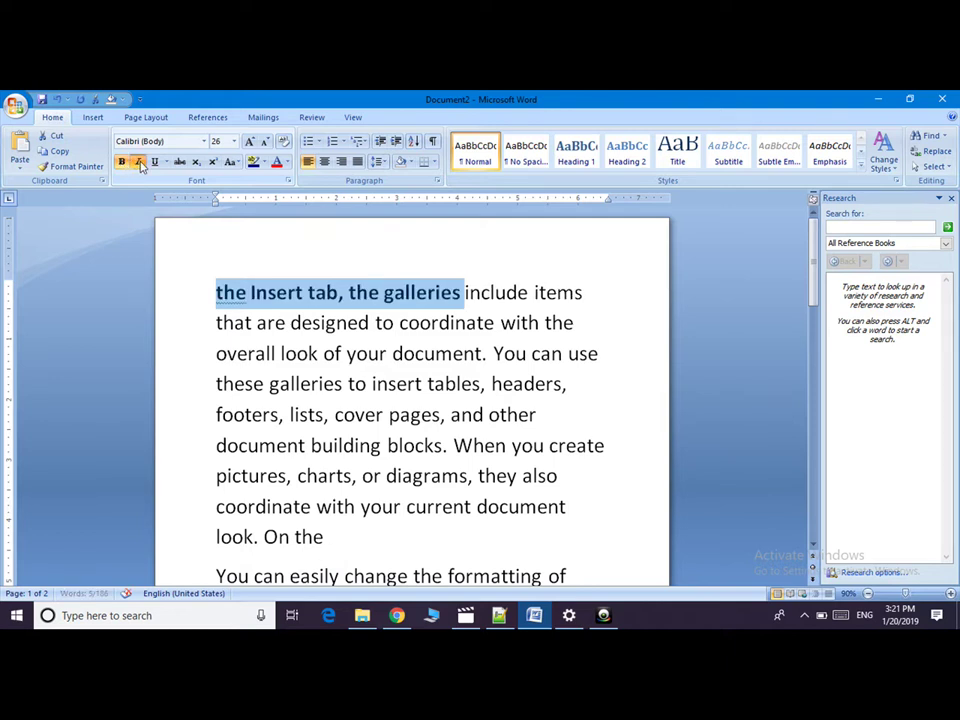
left_click(139, 163)
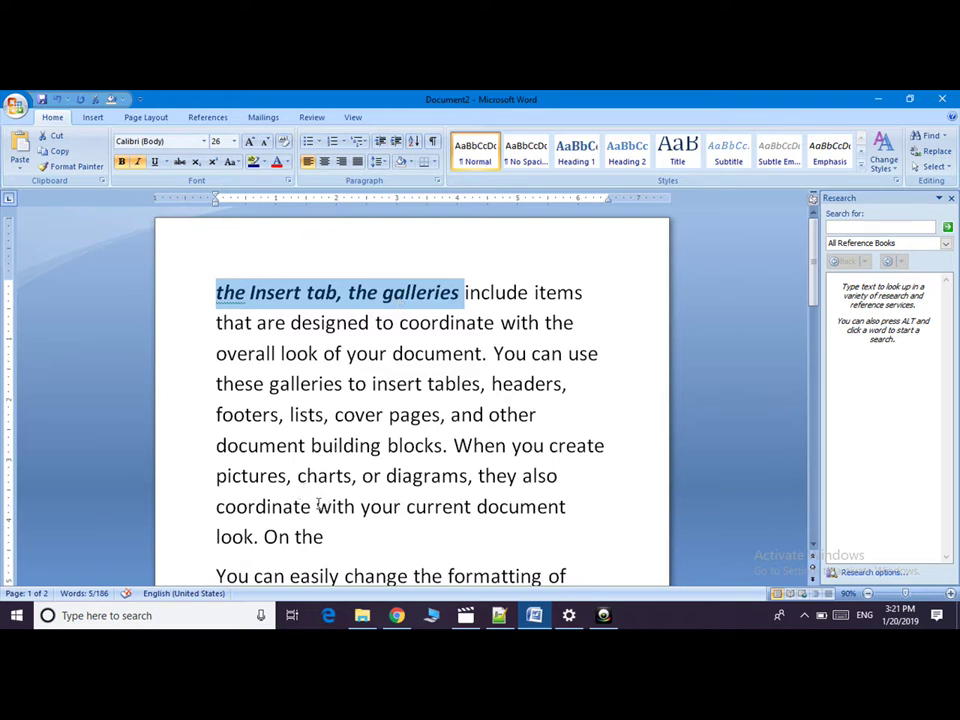
Step: Copy that bold italic formatting onto 'coordinate with your current document' using Format Painter
left_click_drag(317, 505, 570, 507)
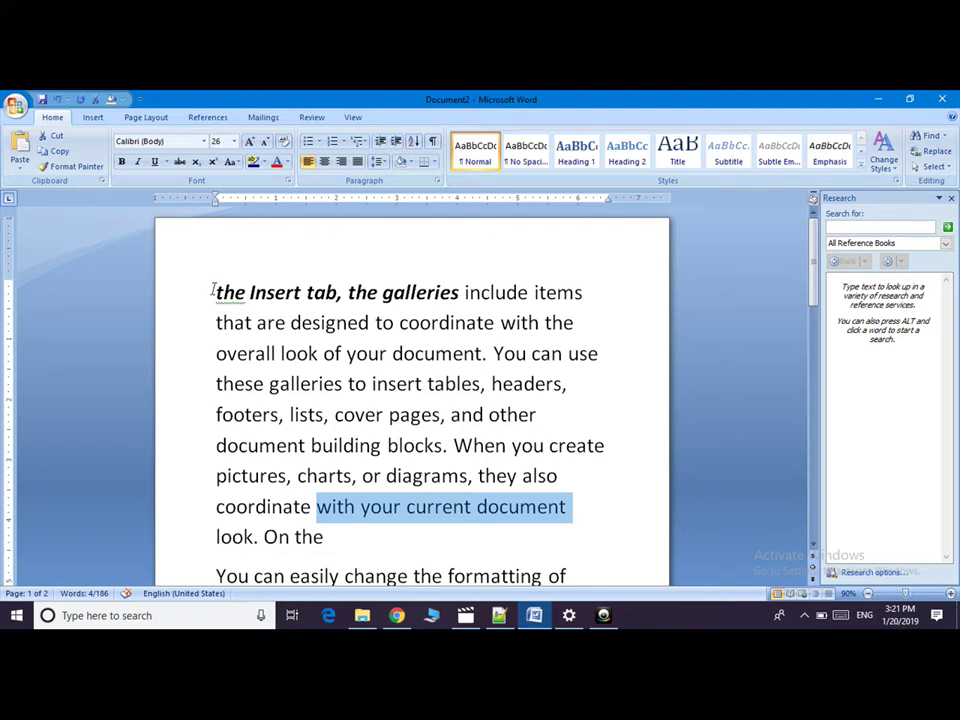
left_click_drag(214, 292, 459, 292)
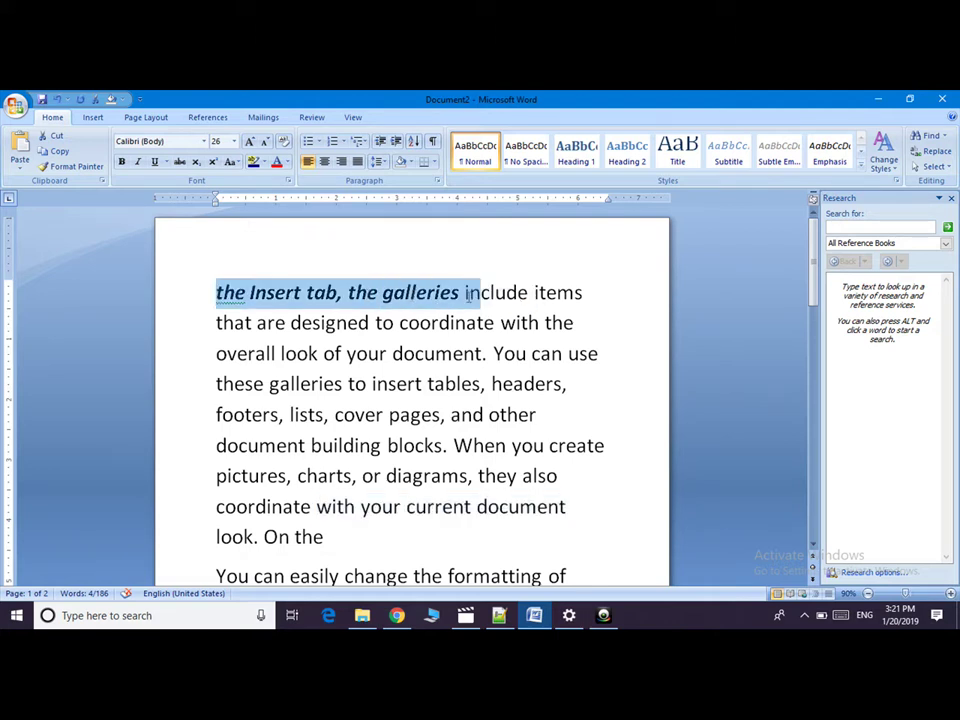
left_click(69, 167)
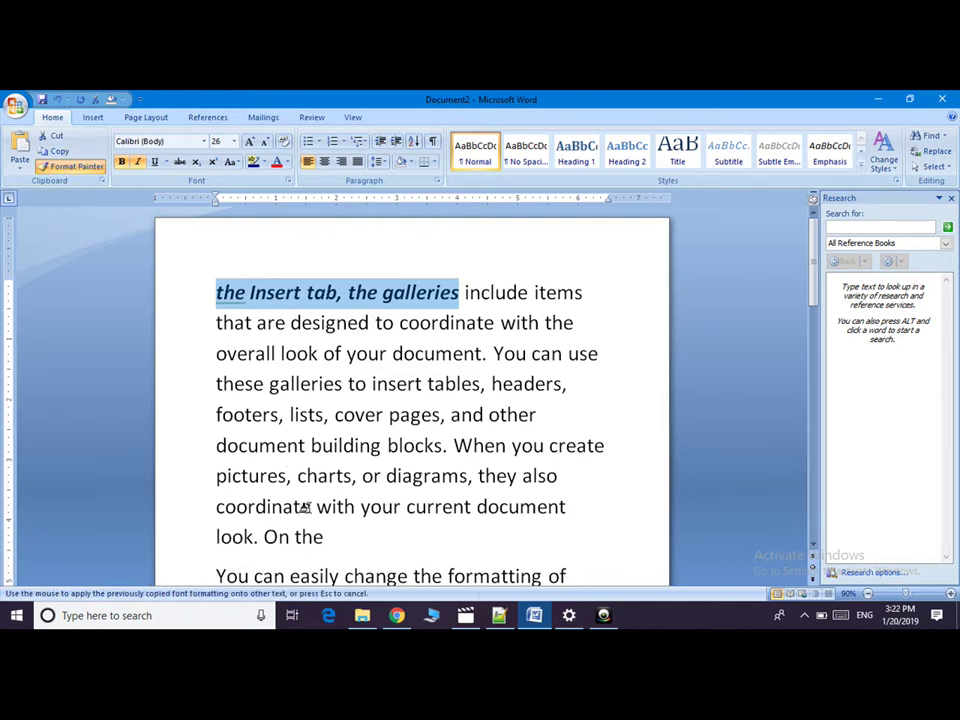
left_click_drag(305, 507, 494, 512)
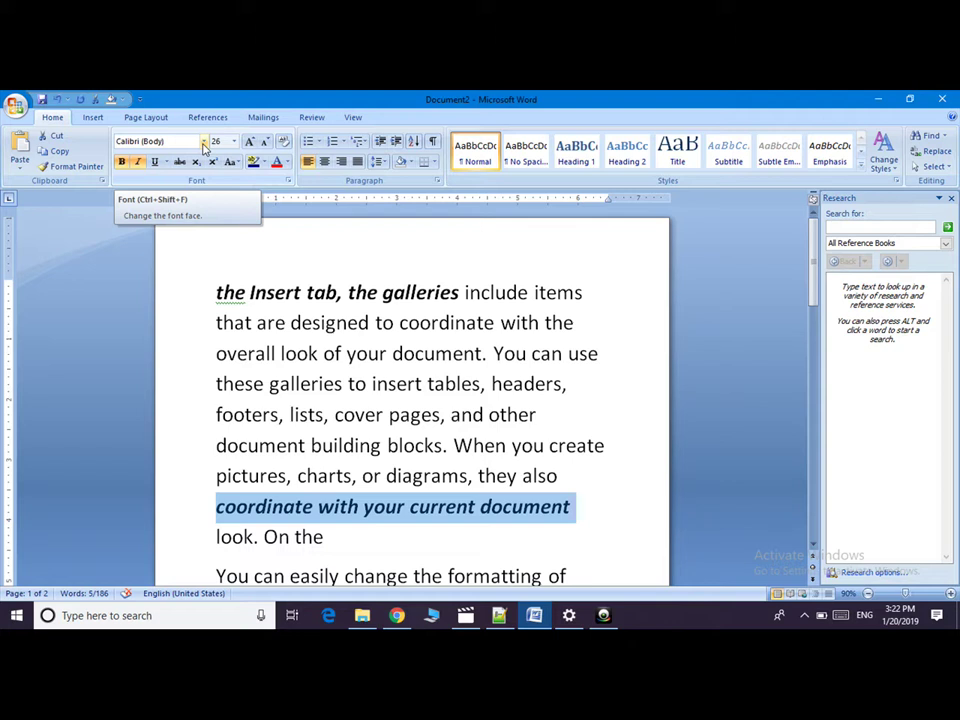
left_click(204, 147)
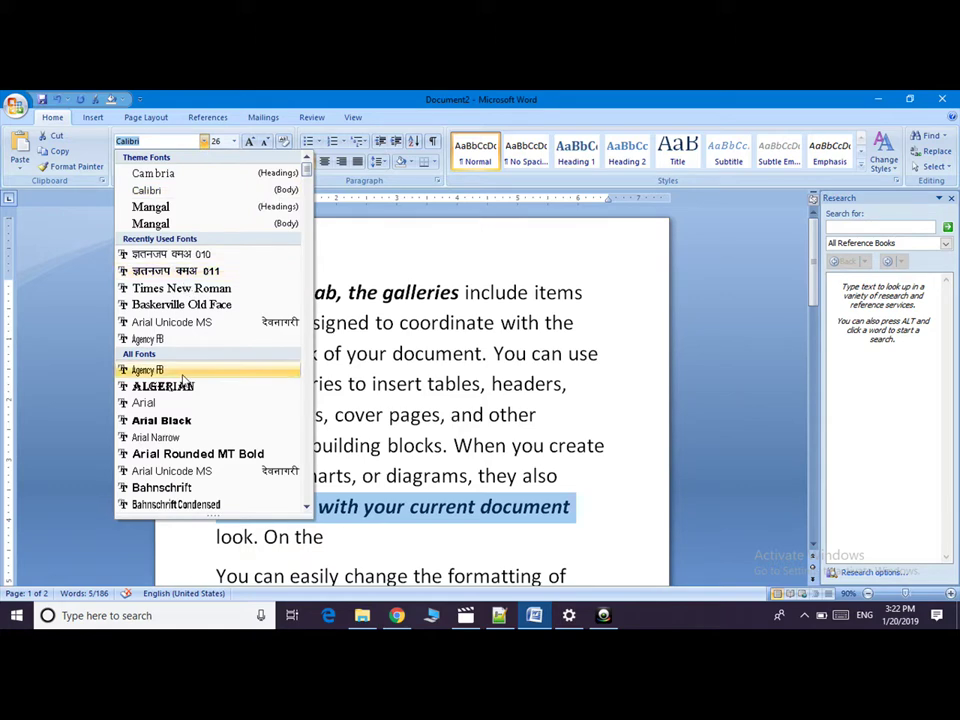
left_click(421, 248)
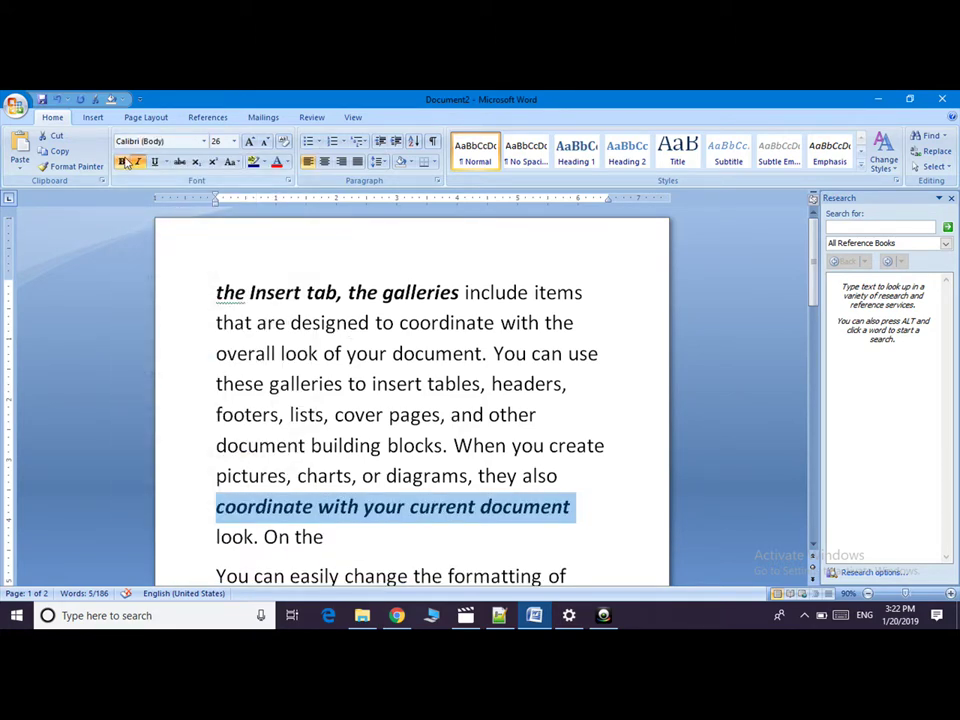
left_click(215, 353)
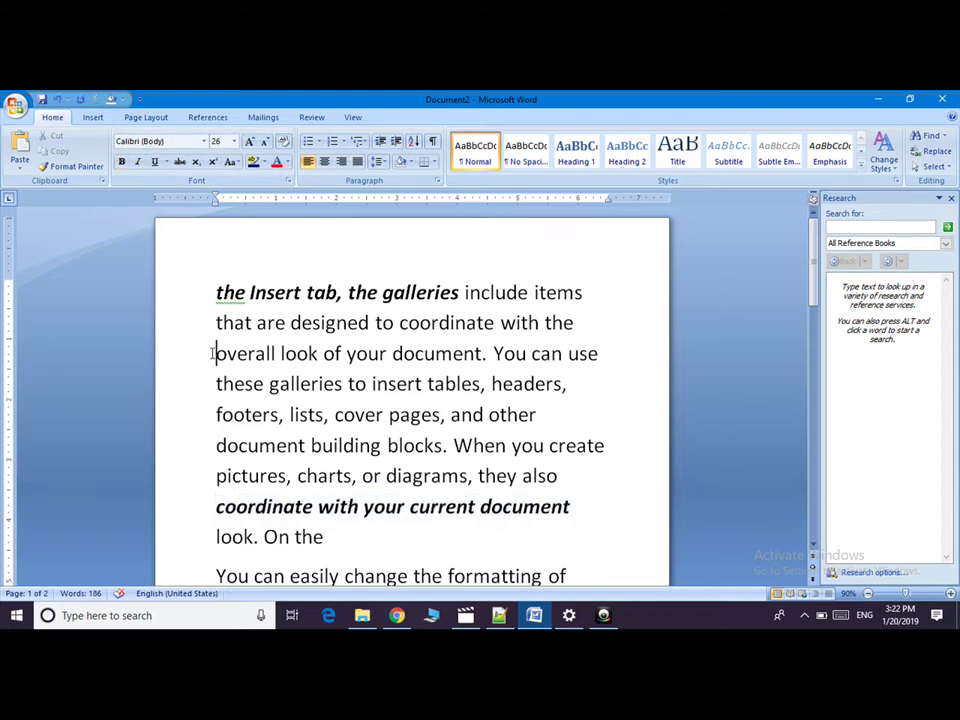
Step: Make the word 'overall' bold, italic and underlined
left_click_drag(216, 353, 276, 353)
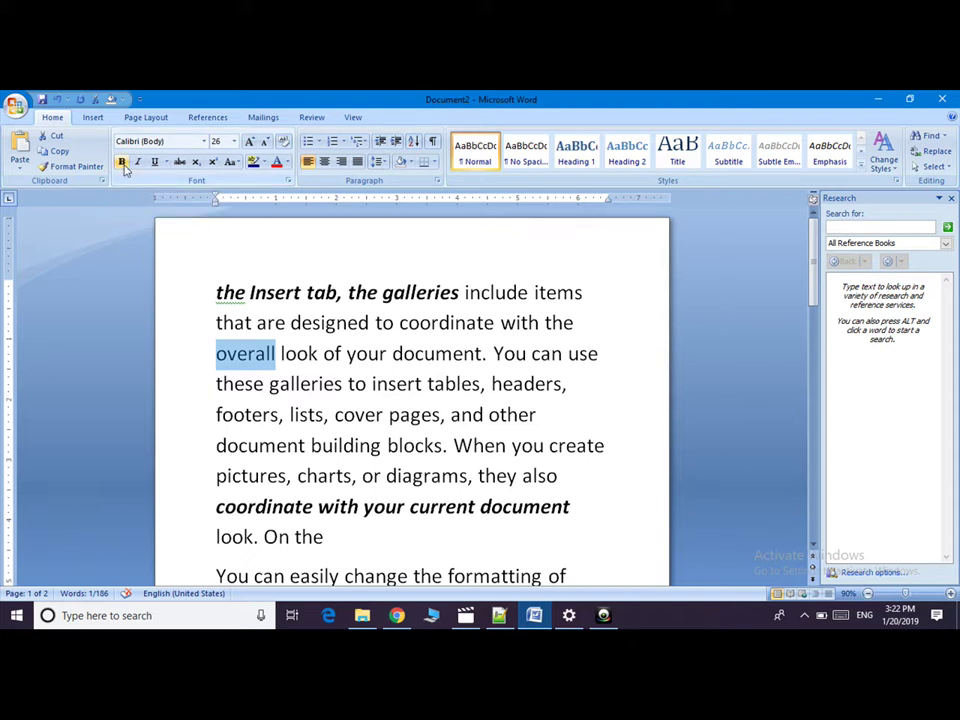
left_click(122, 162)
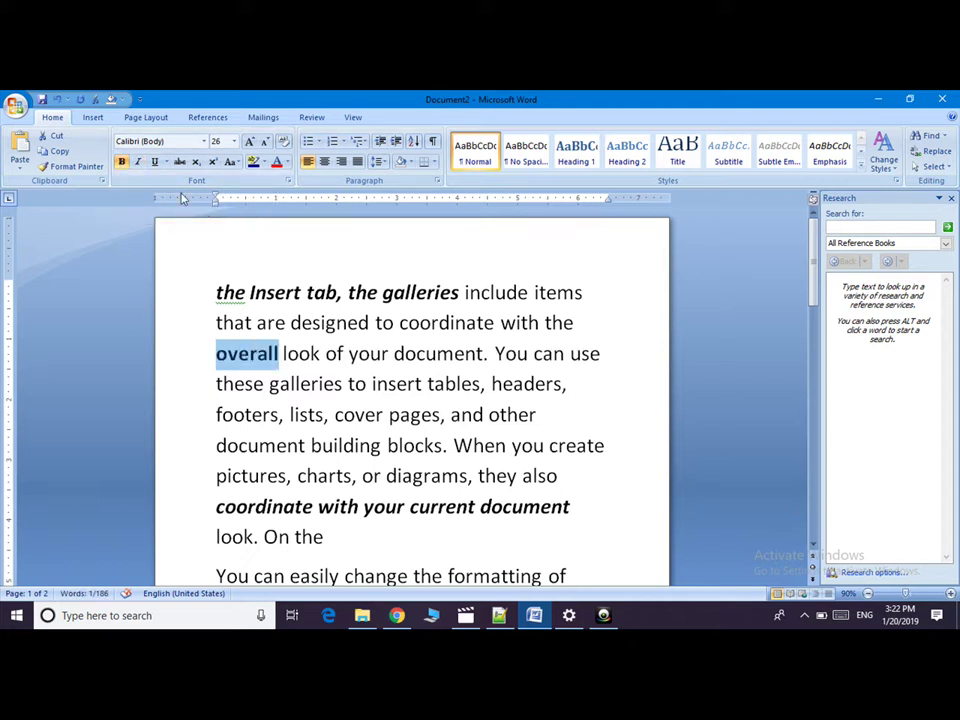
left_click(139, 163)
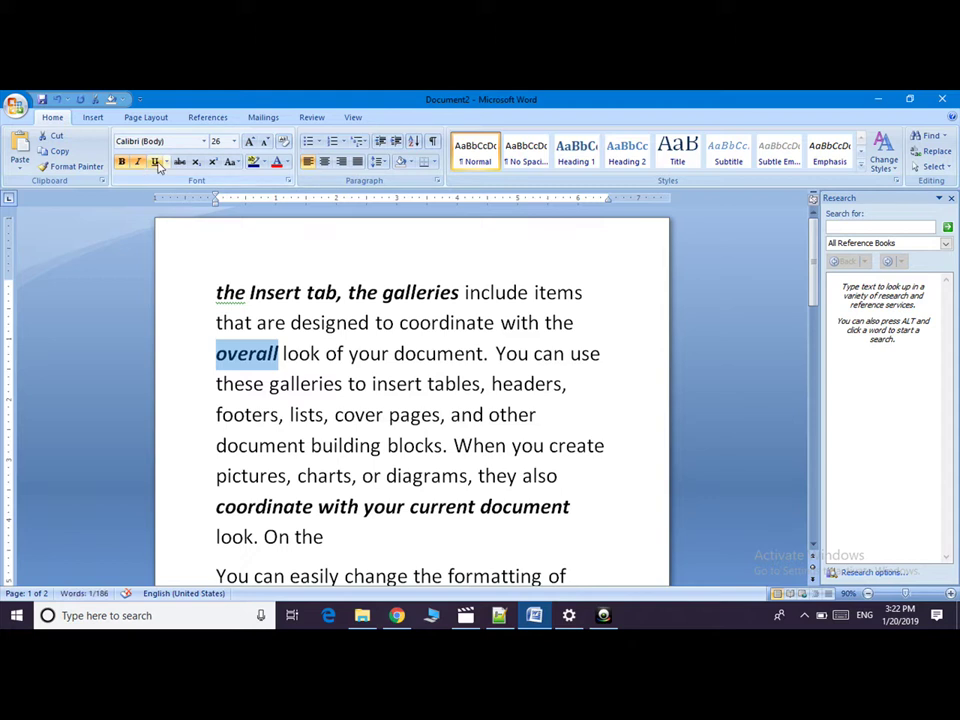
left_click(156, 163)
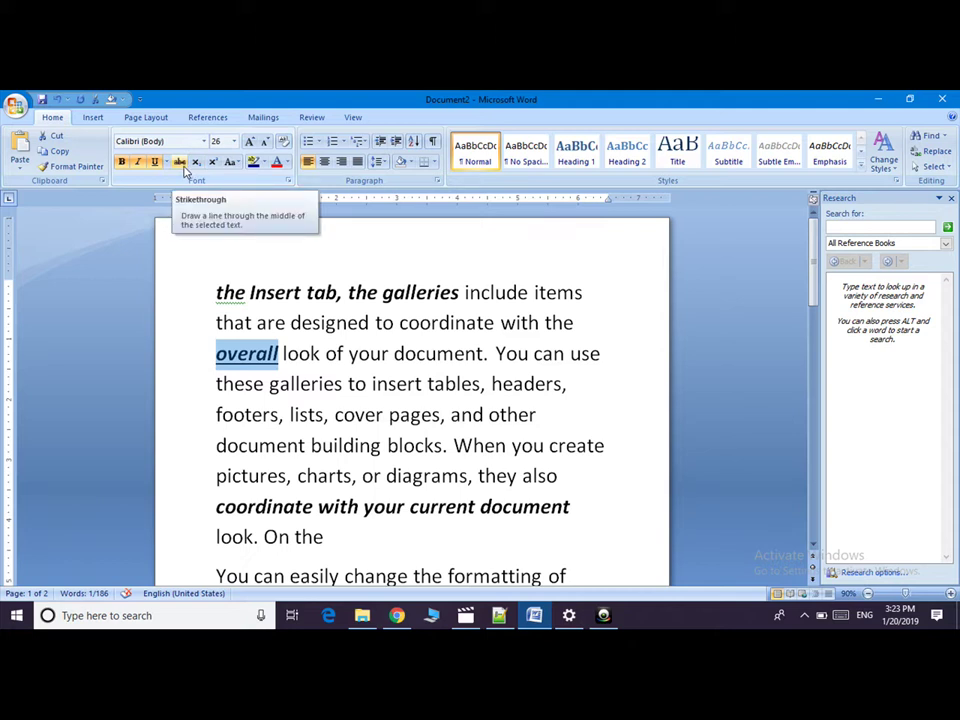
left_click(184, 170)
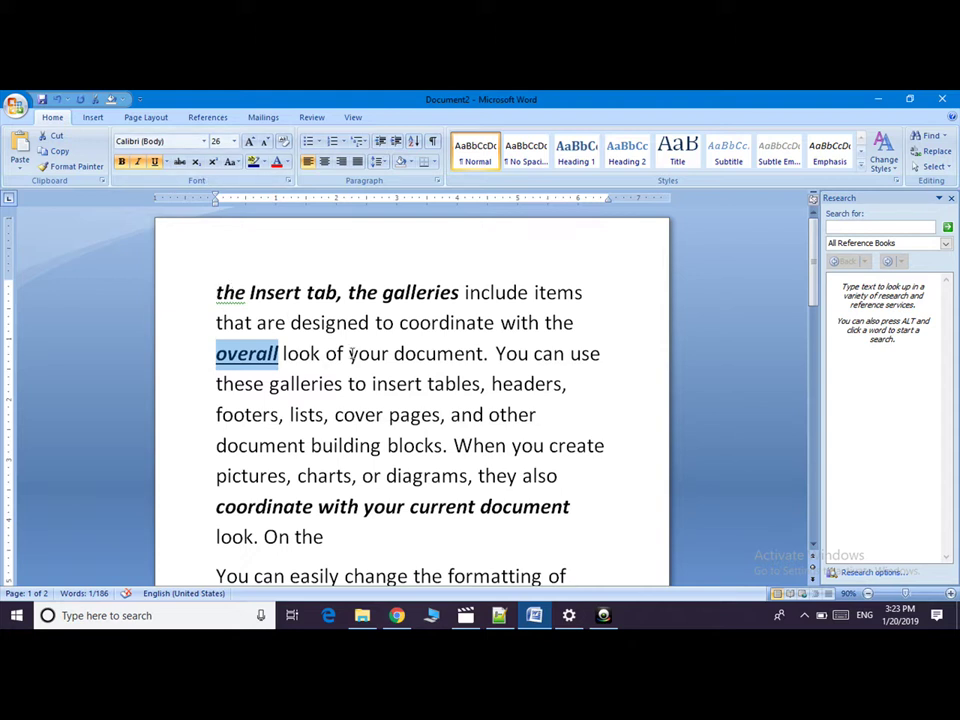
Step: Apply strikethrough to the words 'your docu' on the same line
left_click_drag(349, 353, 436, 353)
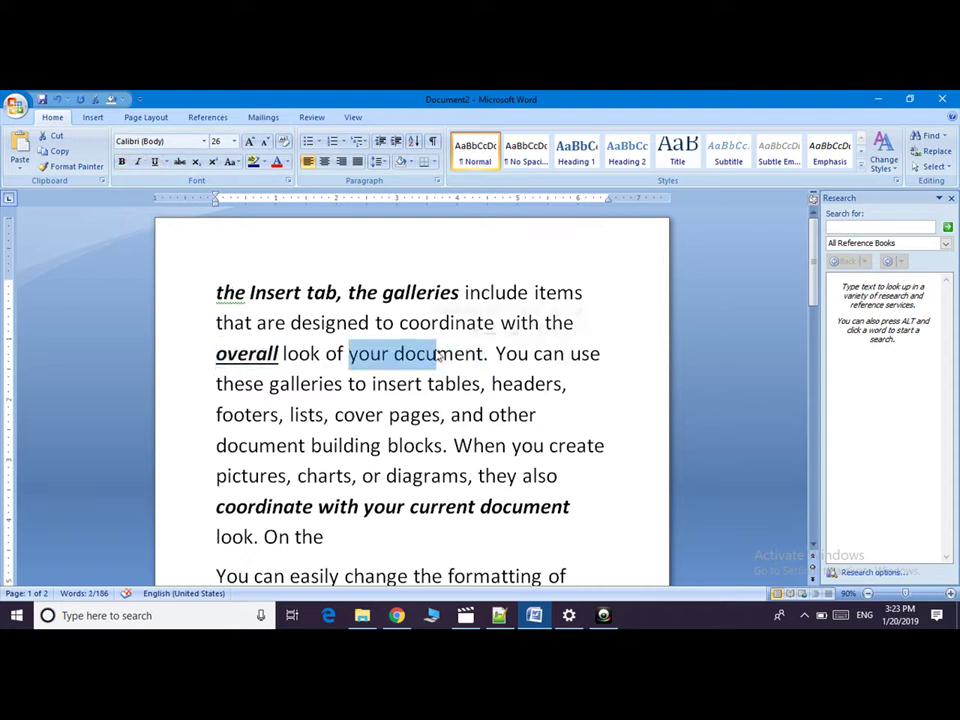
left_click(179, 161)
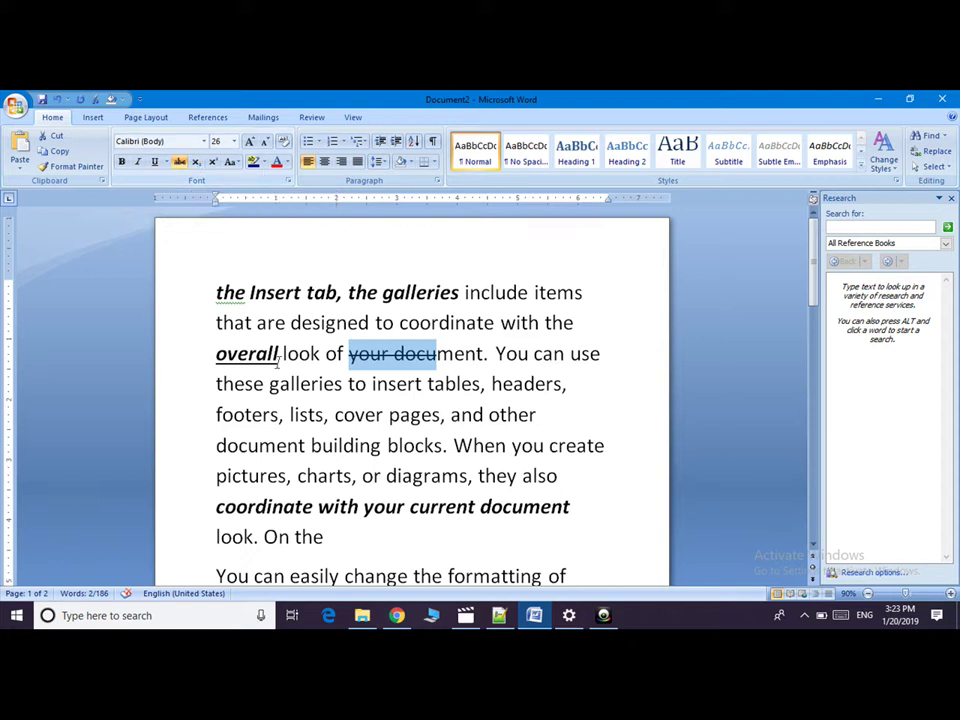
left_click(335, 538)
type("h")
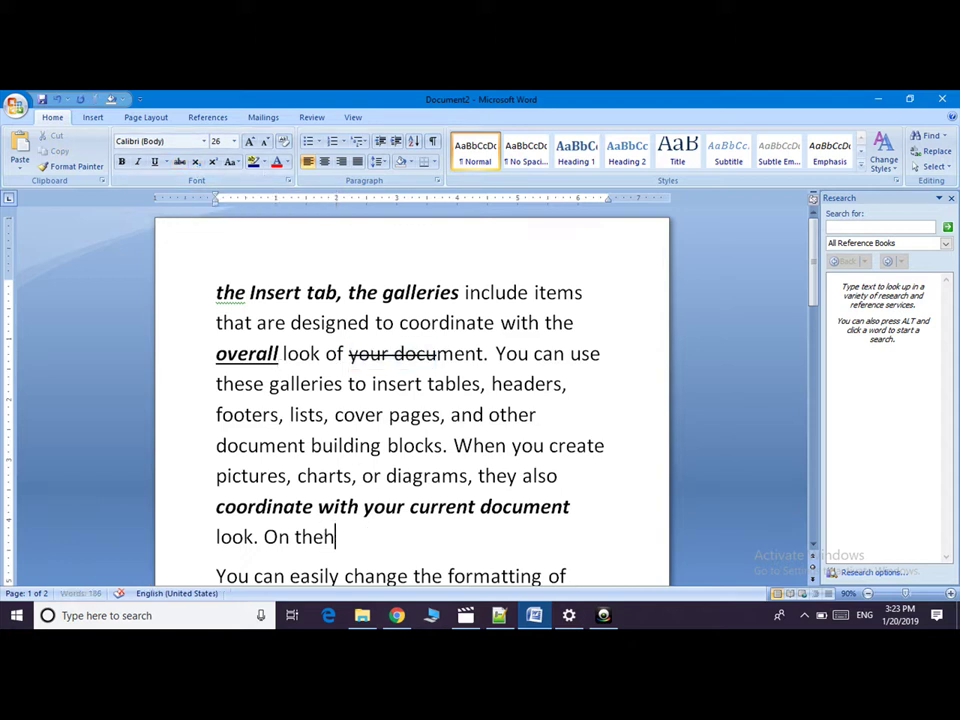
key("BackSpace")
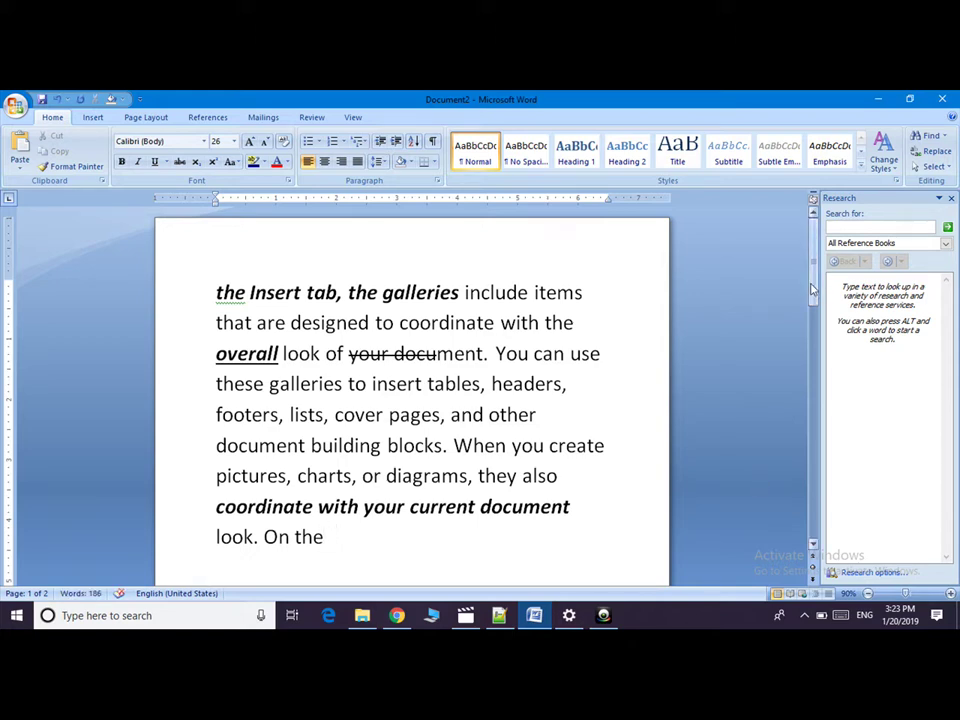
Step: Type 'h₂o' on the empty line, with the 2 in subscript
left_click_drag(818, 283, 818, 312)
left_click(216, 482)
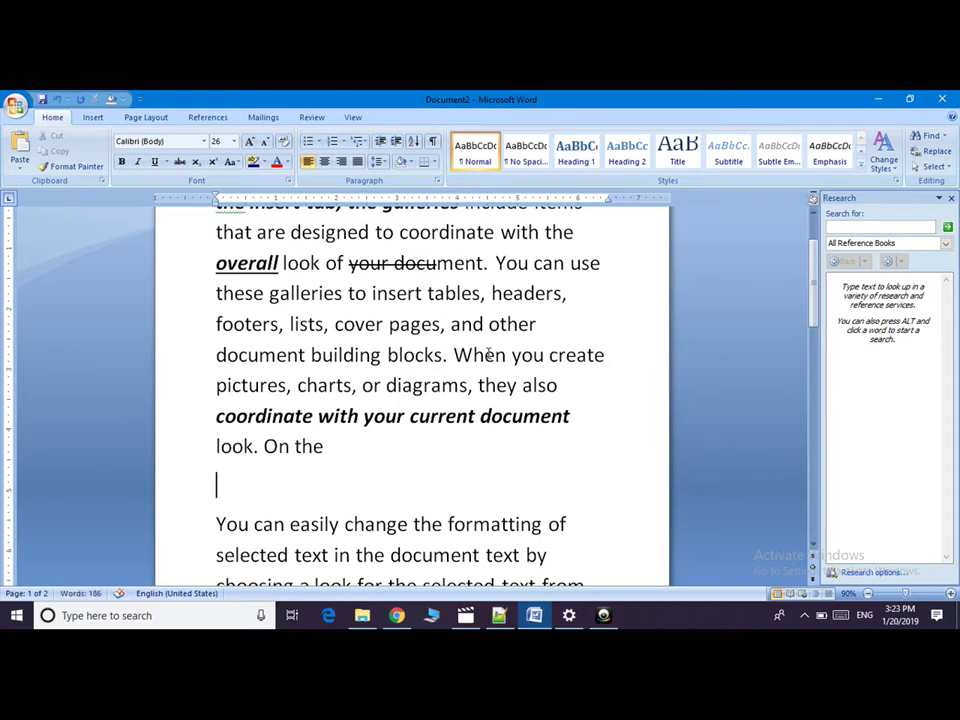
type("h2")
type("0")
key("BackSpace")
type("o")
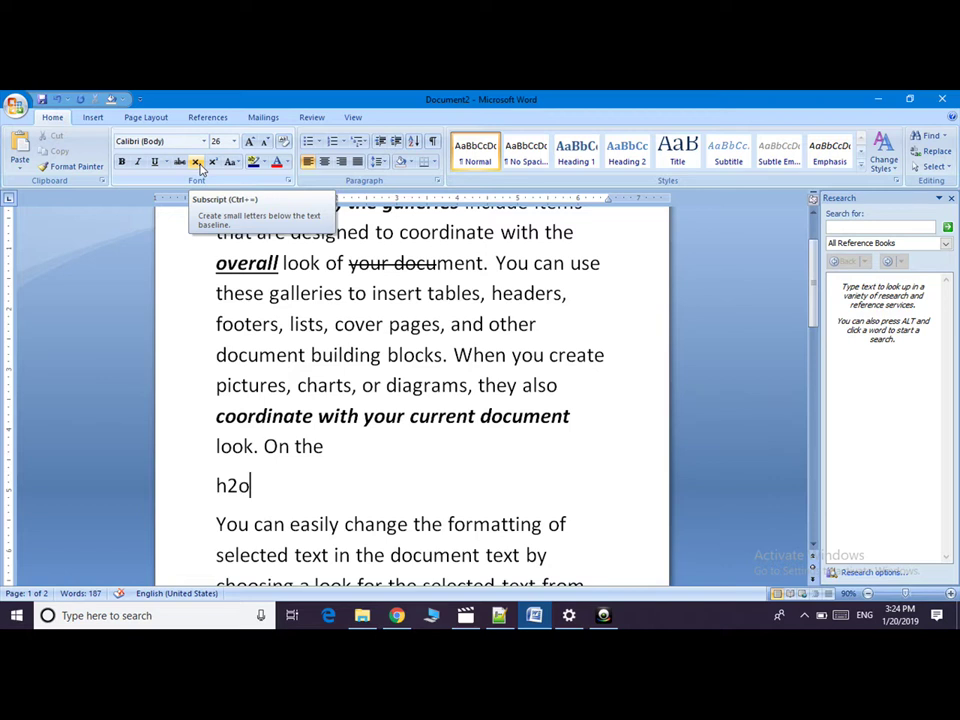
key("BackSpace")
key("BackSpace")
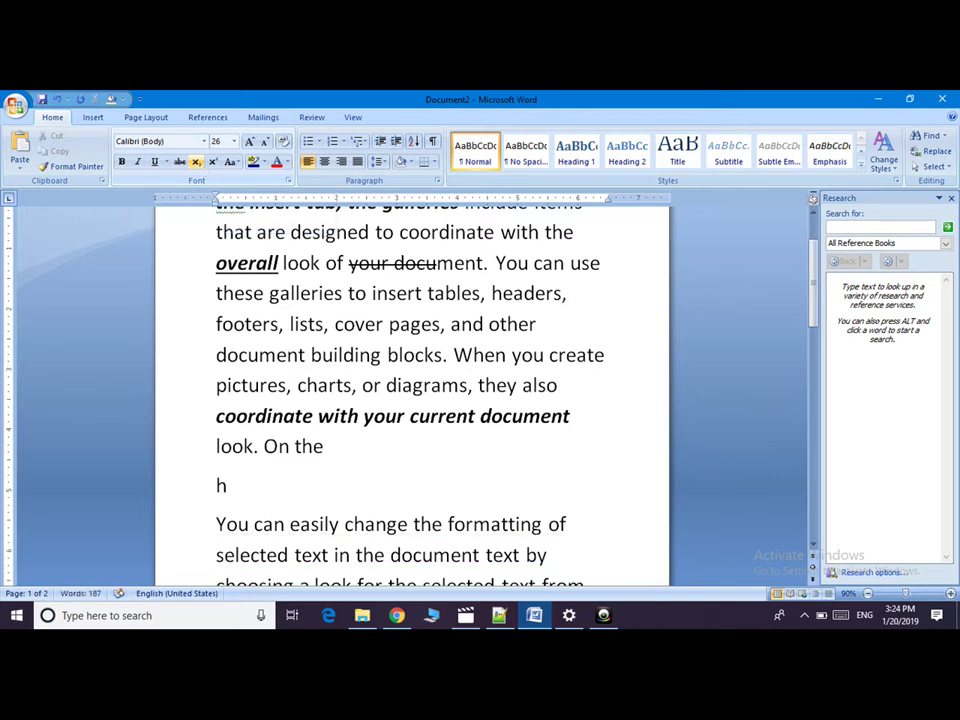
left_click(199, 163)
type("2")
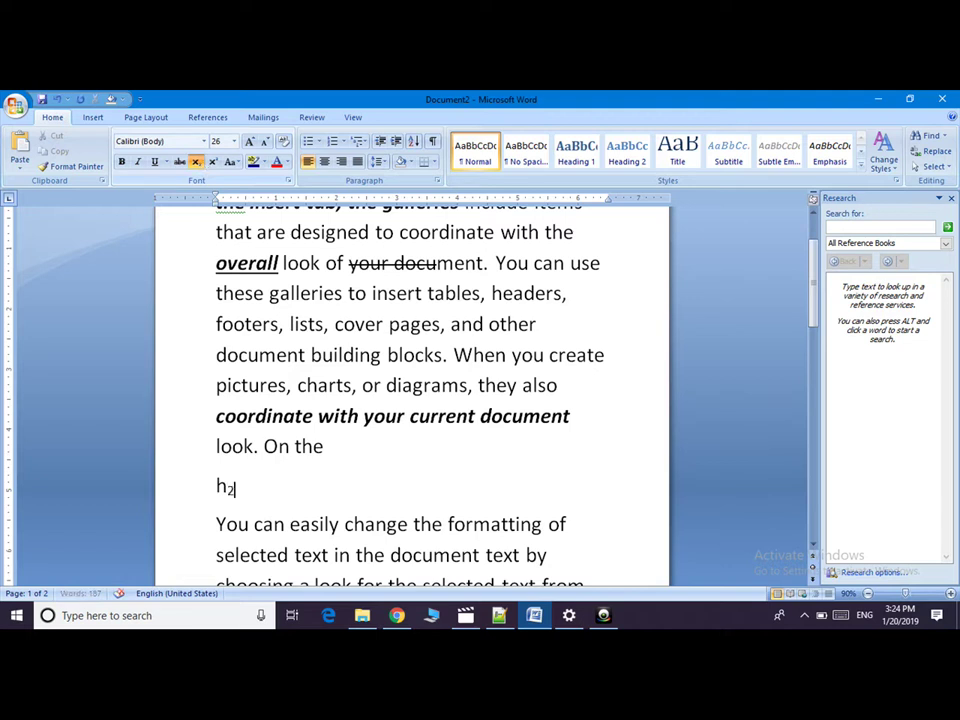
left_click(197, 162)
type("o")
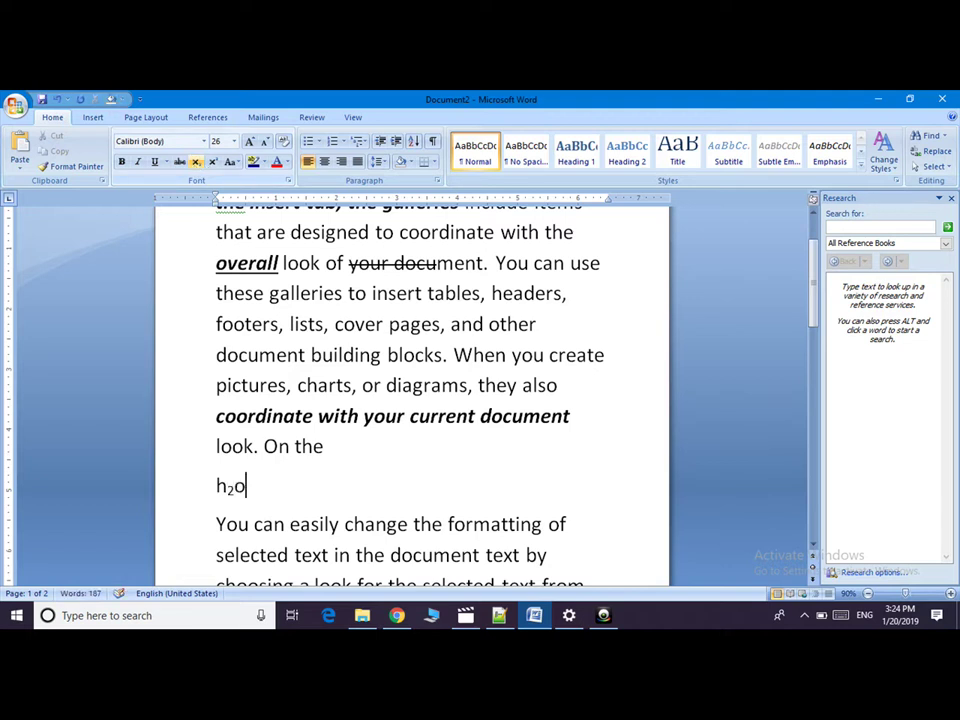
left_click_drag(258, 480, 217, 485)
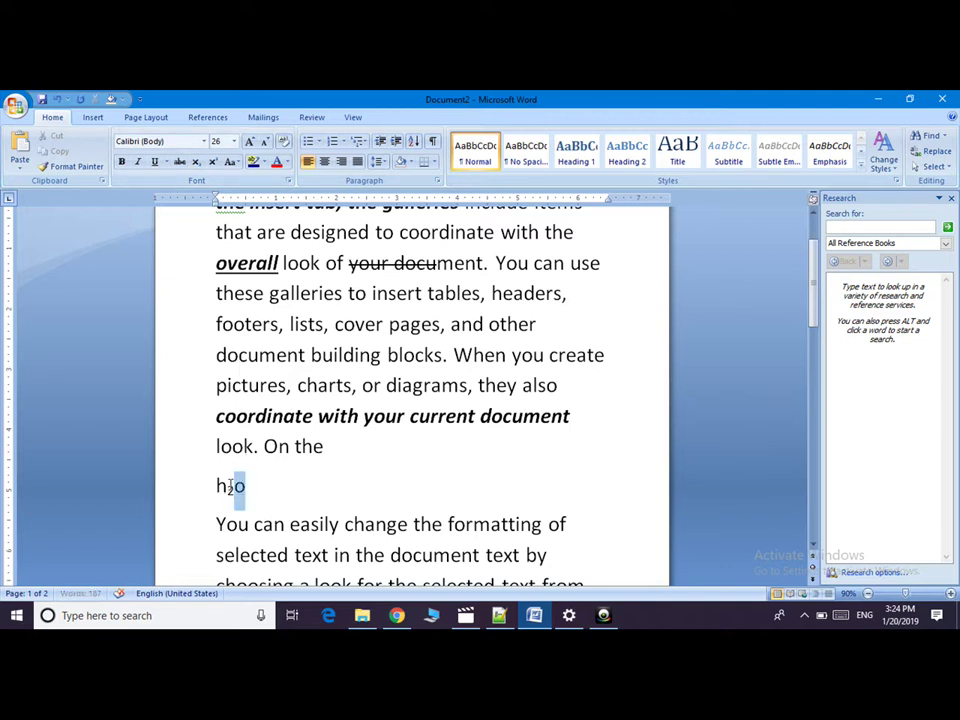
left_click(343, 499)
Step: Add a new line after 'look. On the' reading '2⁵' with a superscript 5
left_click(340, 448)
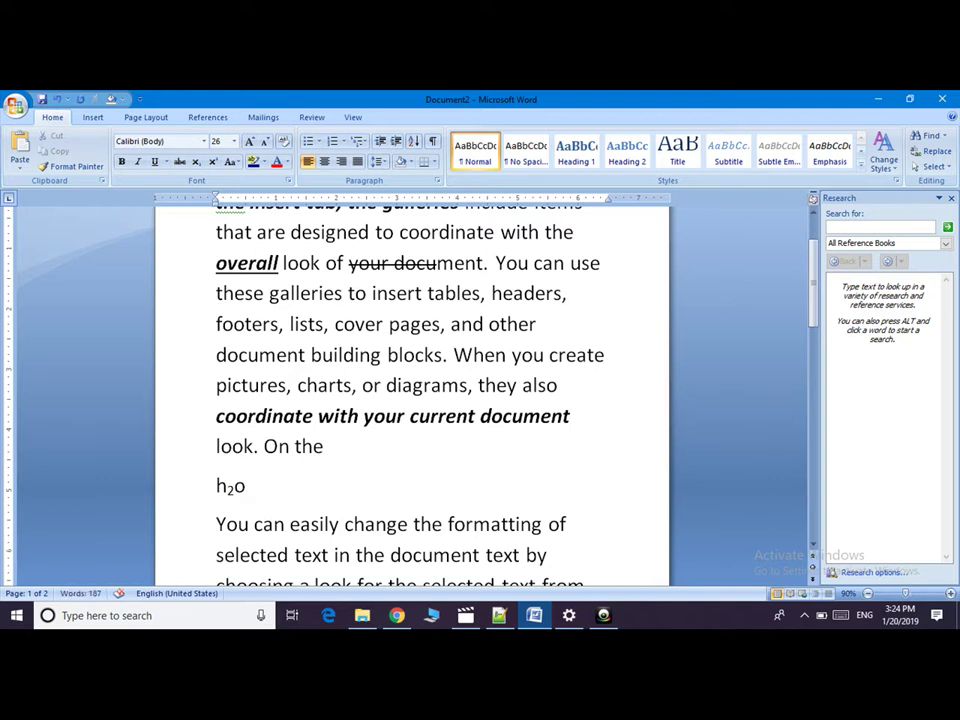
key("Return")
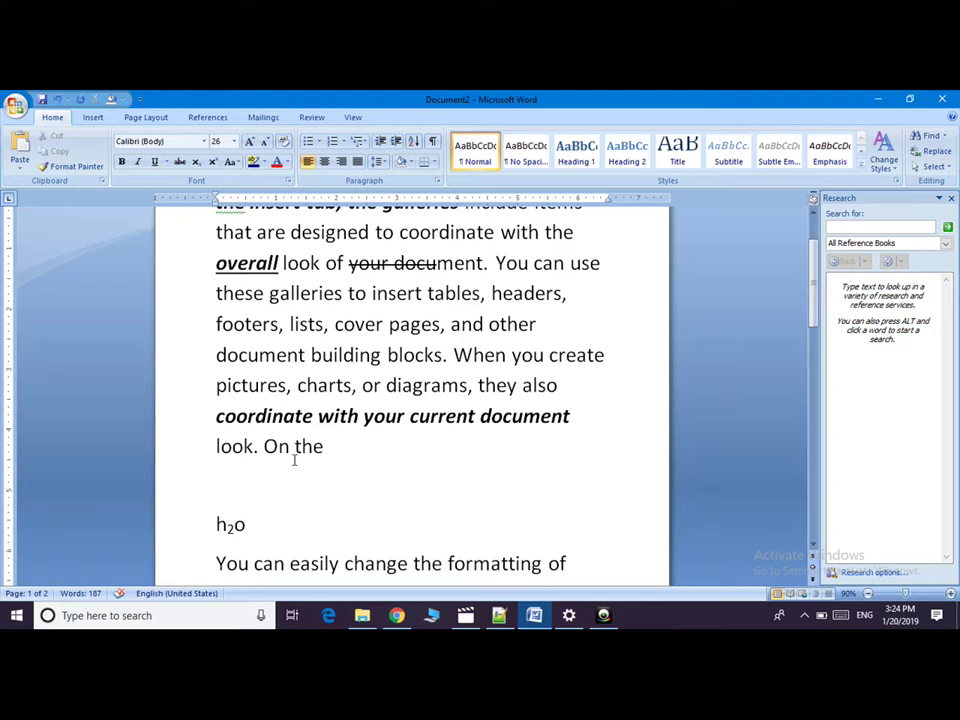
type("2")
left_click(217, 165)
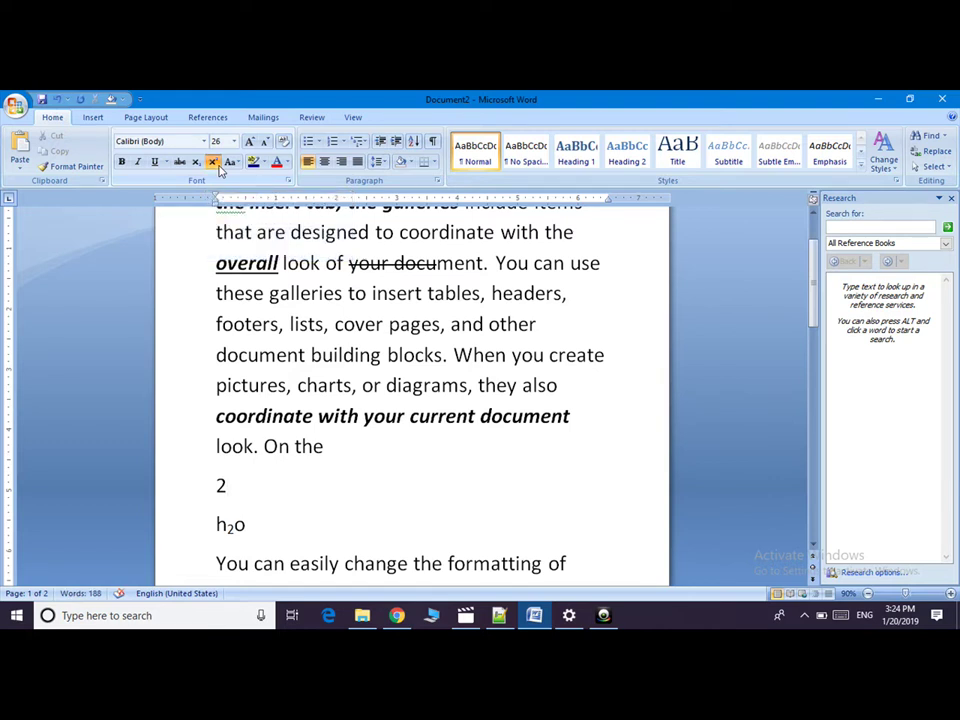
type("5")
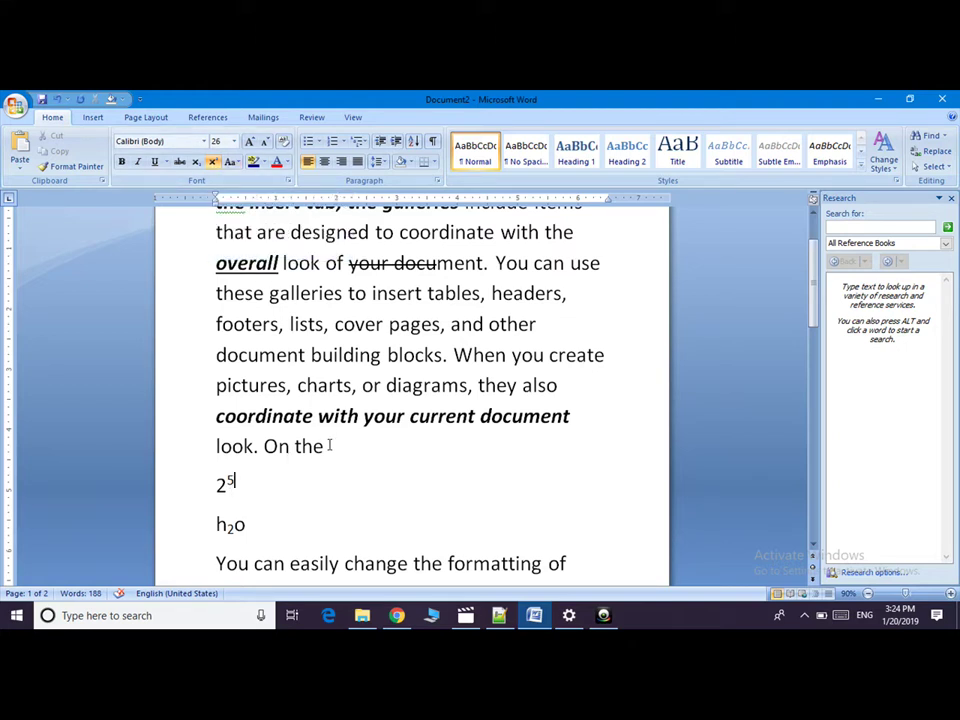
left_click_drag(326, 446, 215, 447)
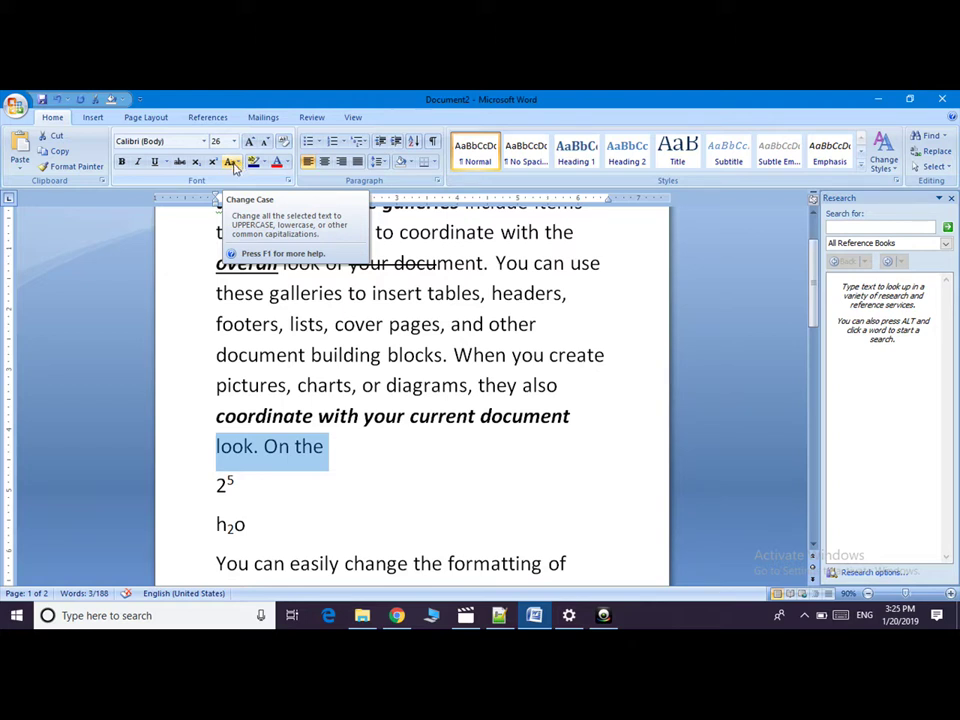
left_click(235, 168)
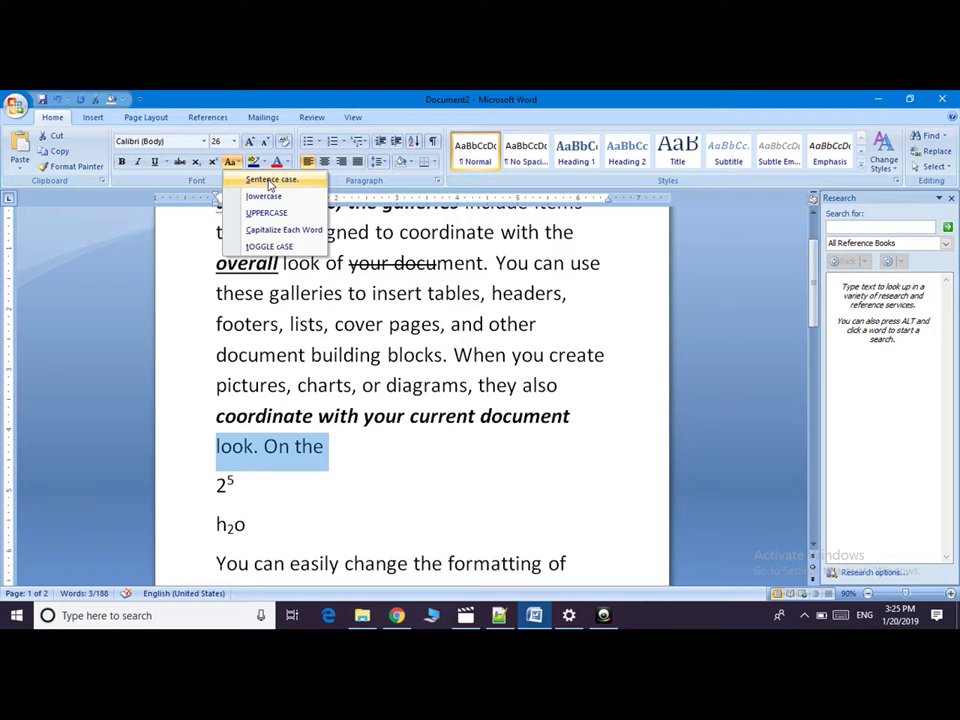
left_click(269, 182)
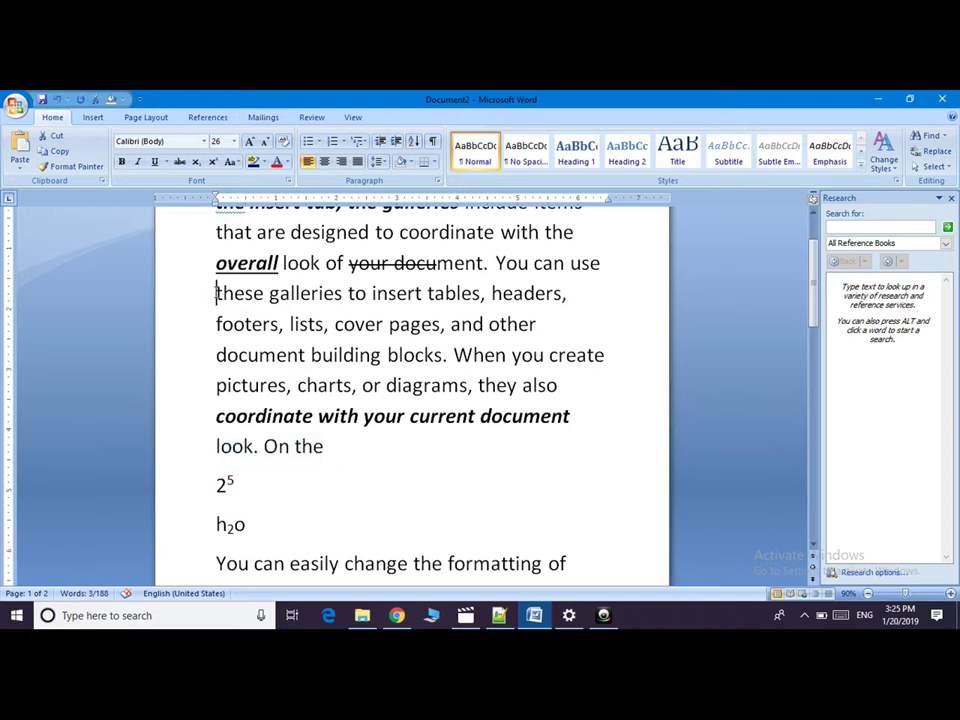
left_click_drag(217, 292, 345, 292)
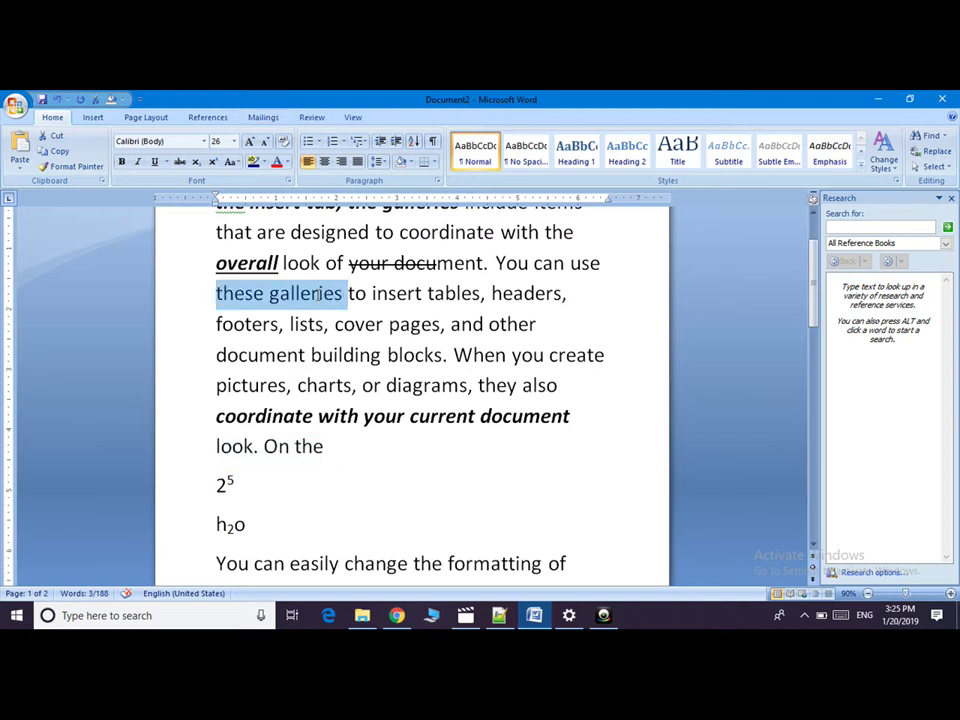
left_click(236, 162)
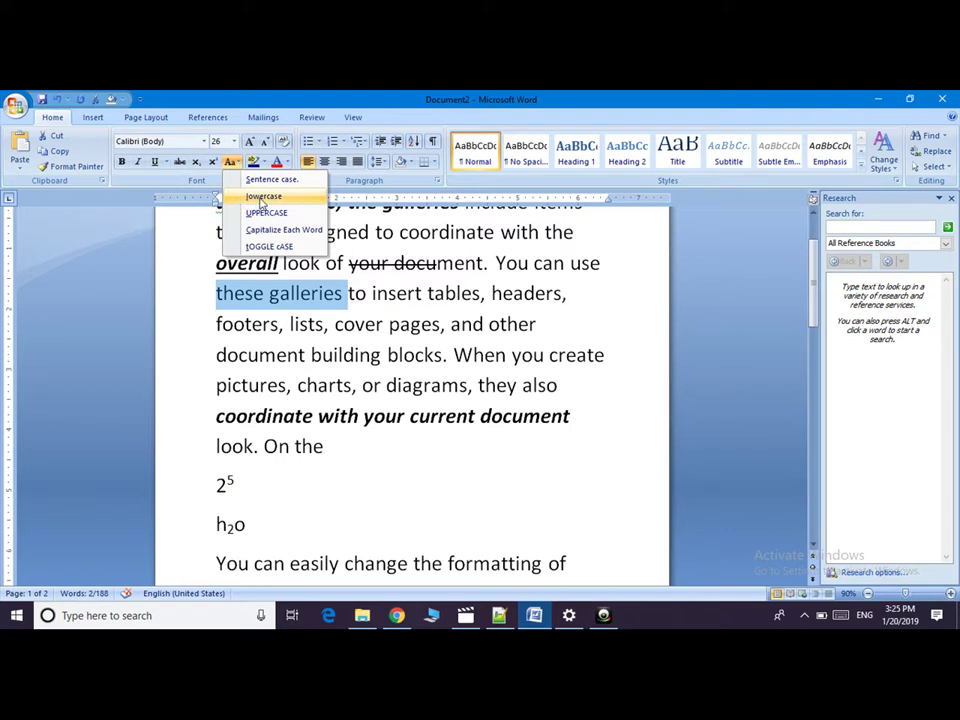
left_click(258, 197)
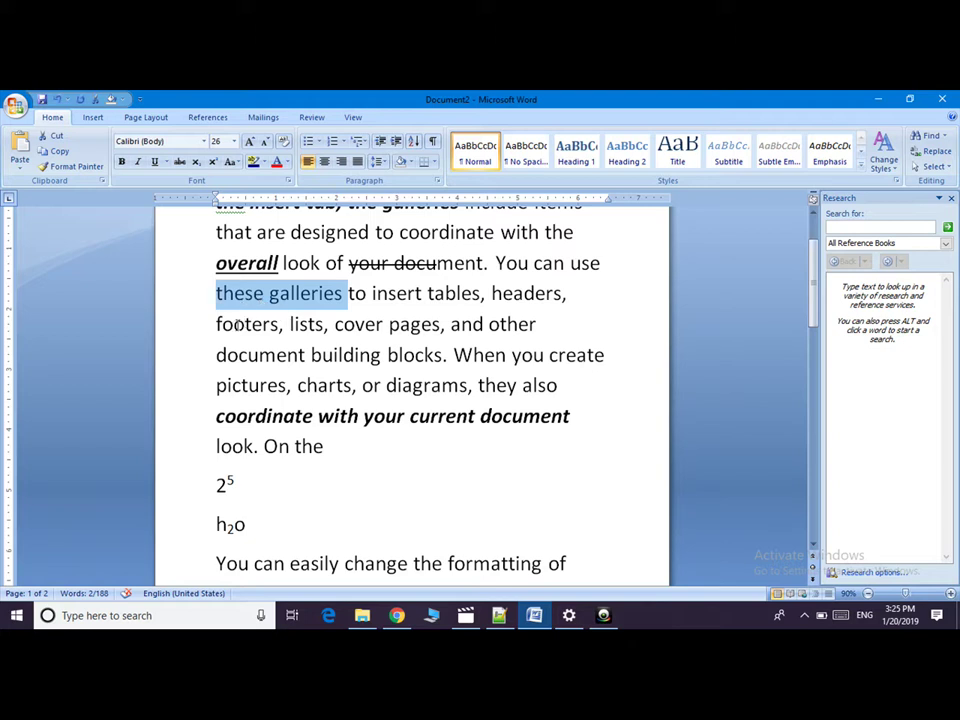
left_click_drag(216, 325, 330, 331)
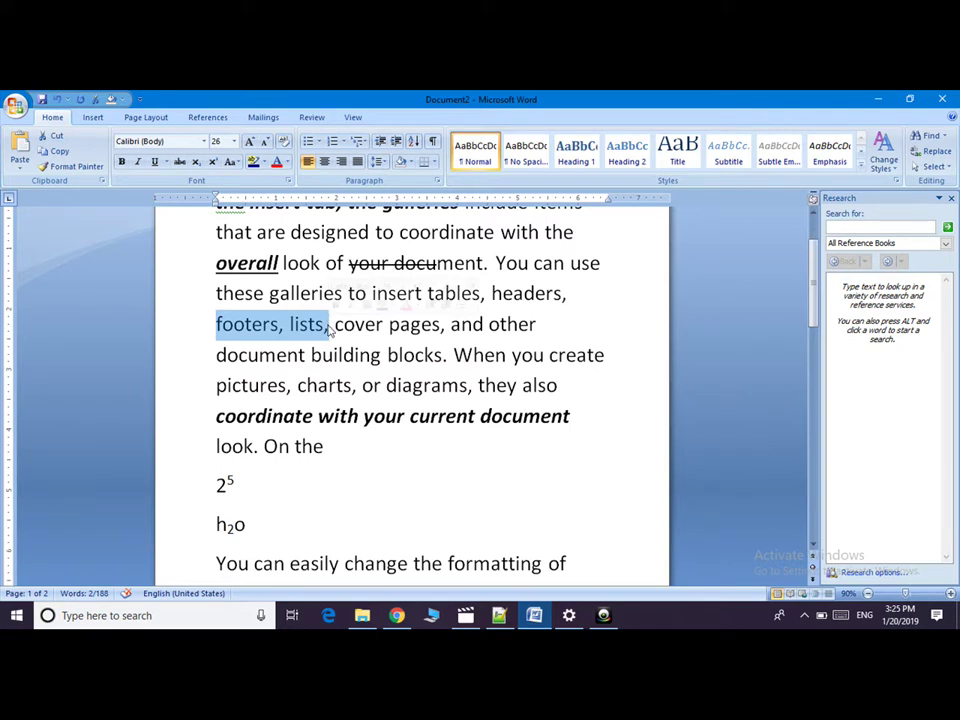
left_click(334, 447)
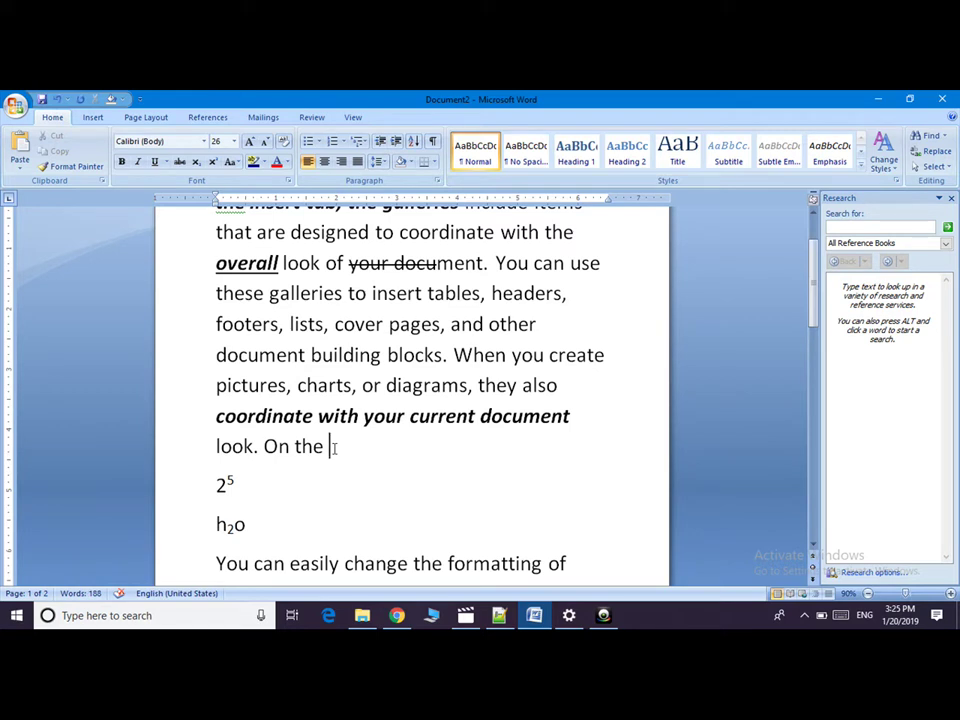
Step: Type SHSFDKSHDSFD after 'look. On the' and set it to UPPERCASE with Change Case
type("SHSFDKSHDSFD")
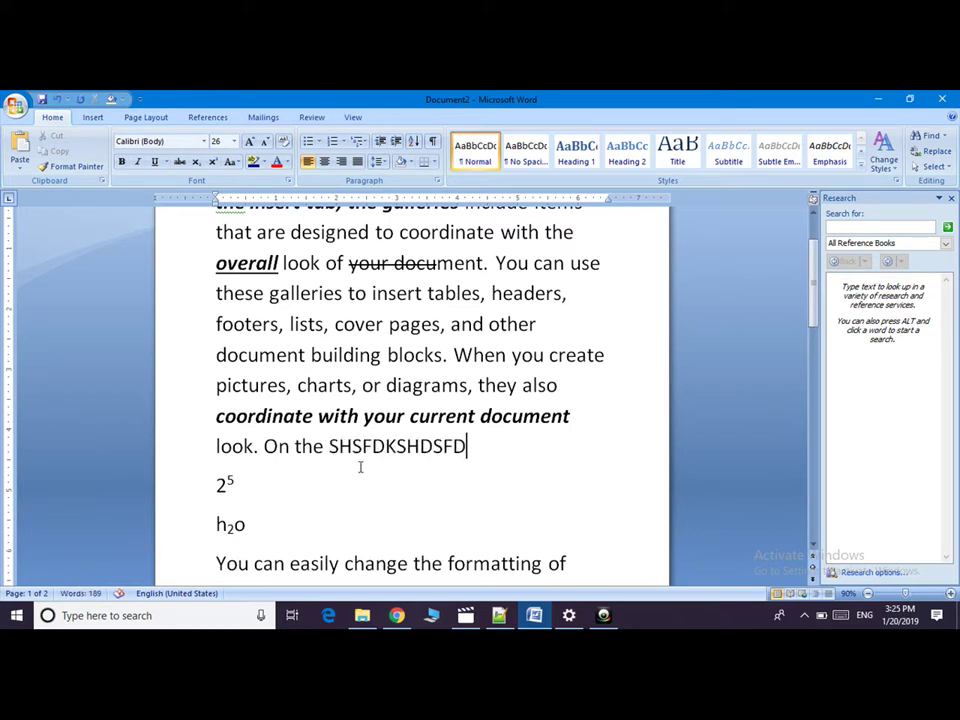
key("shift+Left")
key("shift+Left")
key("shift+Left")
key("shift+Left")
key("shift+Left")
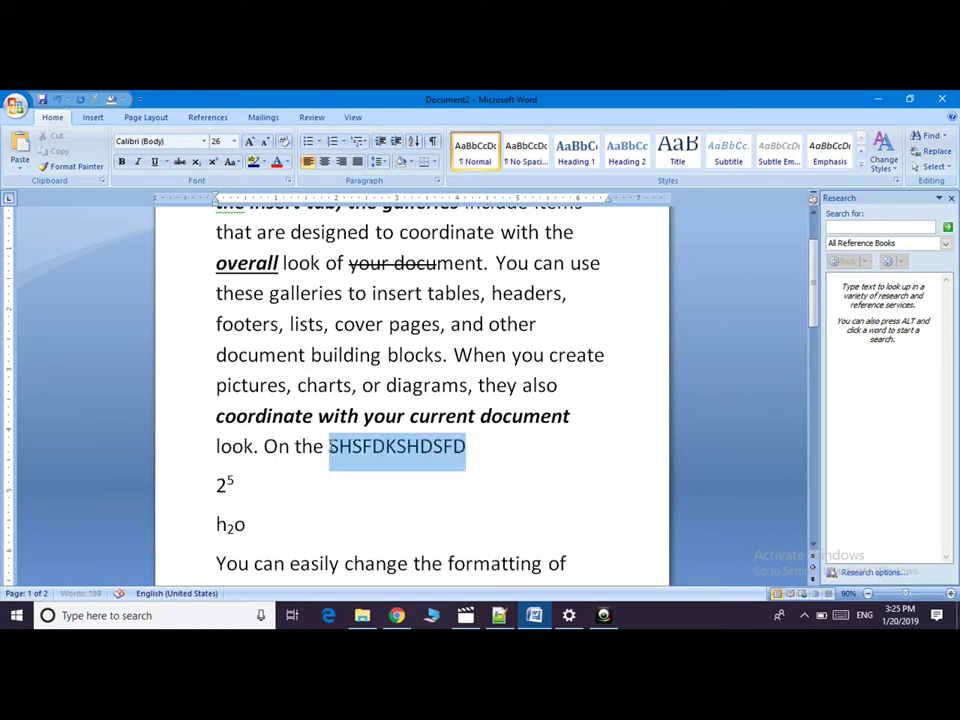
left_click(237, 167)
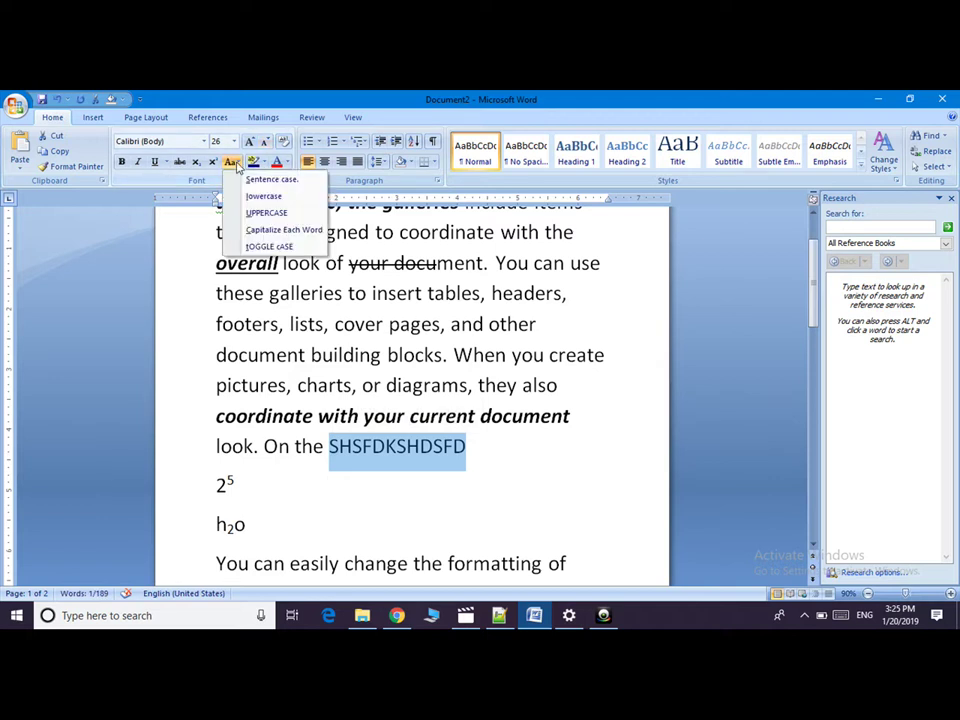
left_click(252, 195)
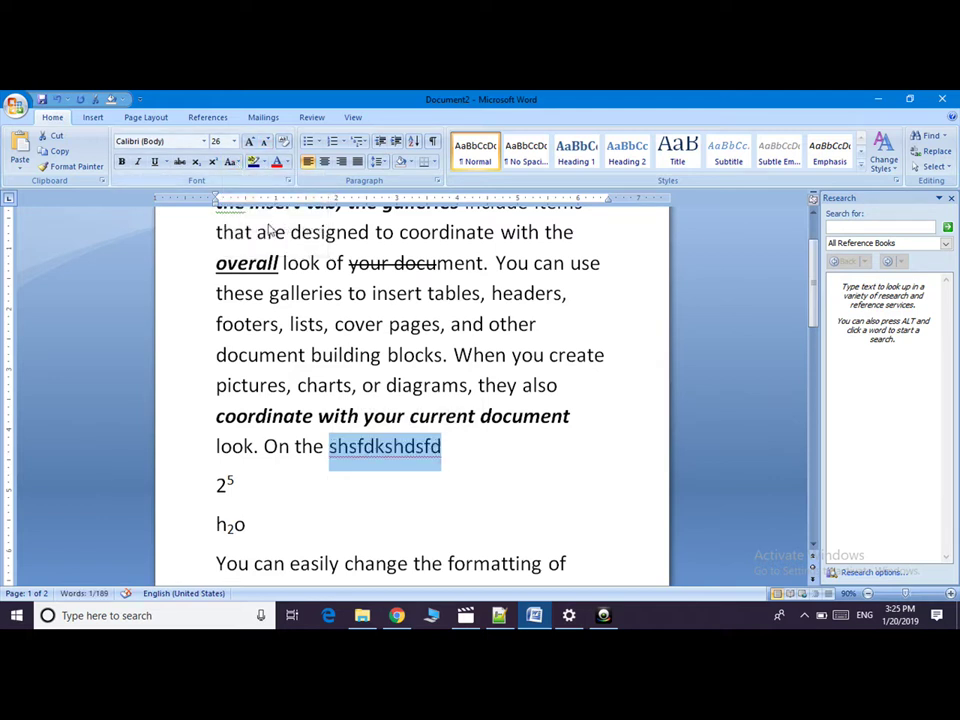
left_click(231, 162)
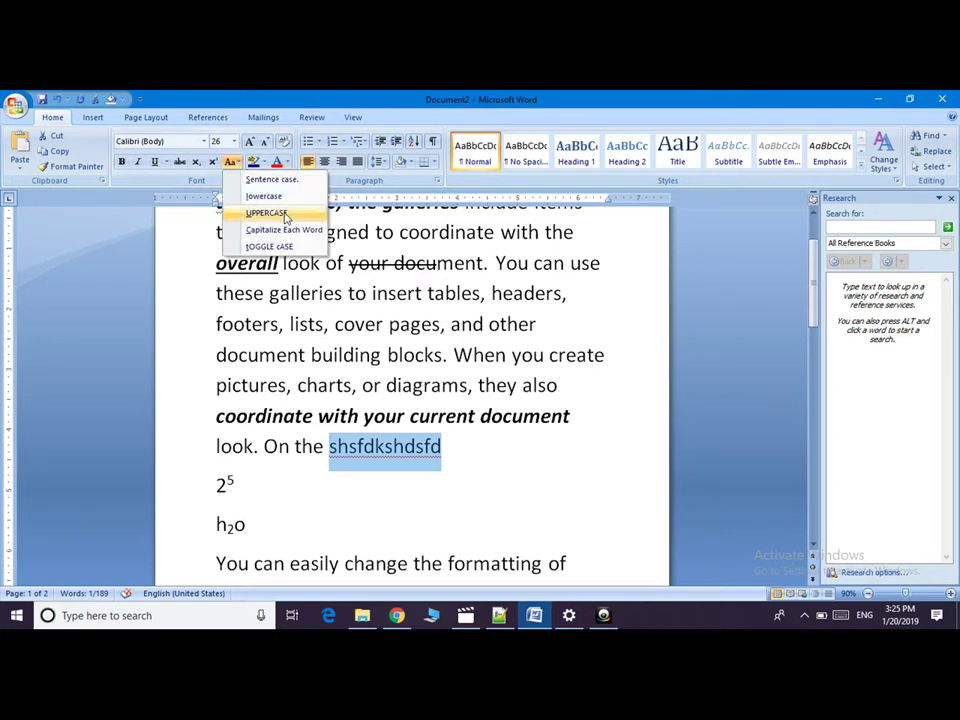
left_click(287, 216)
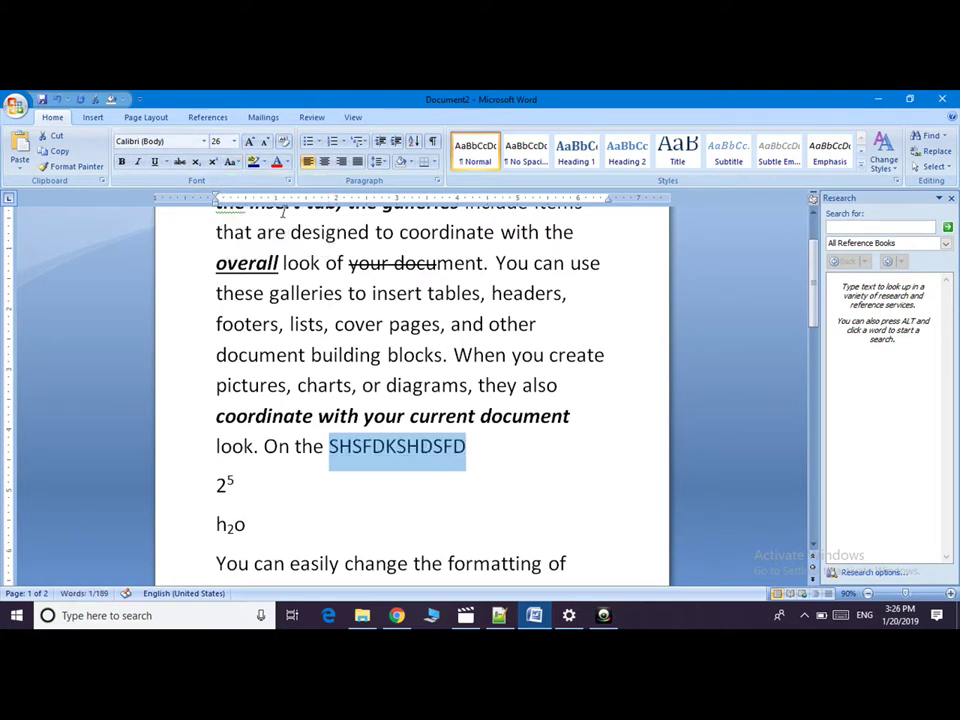
left_click(231, 163)
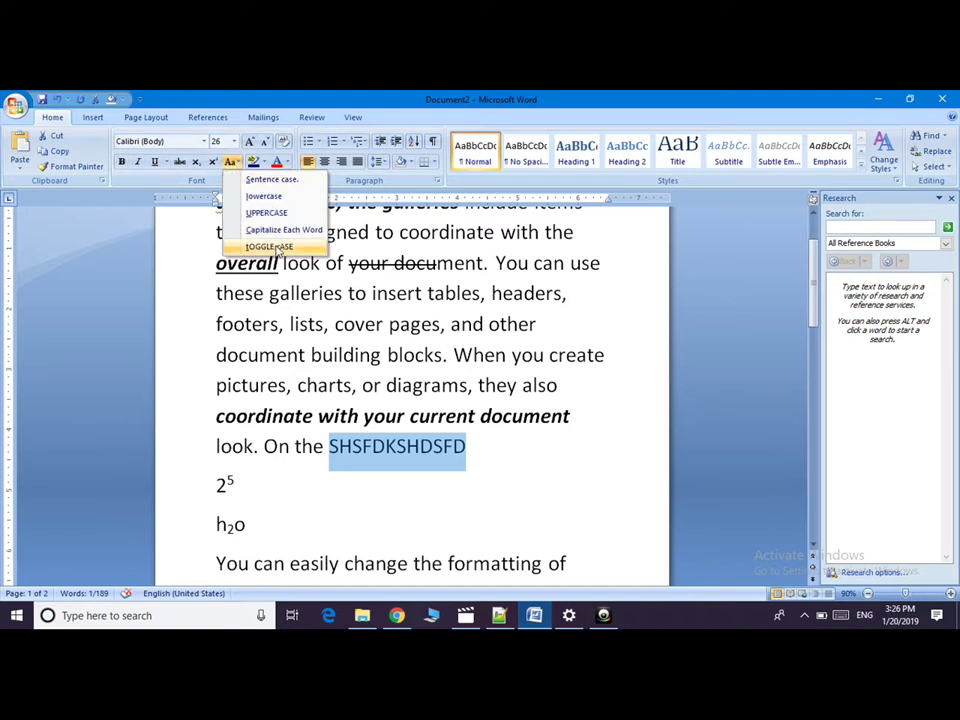
left_click(218, 357)
Step: Apply Capitalize Each Word to the line 'document building blocks. When you create'
double_click(222, 355)
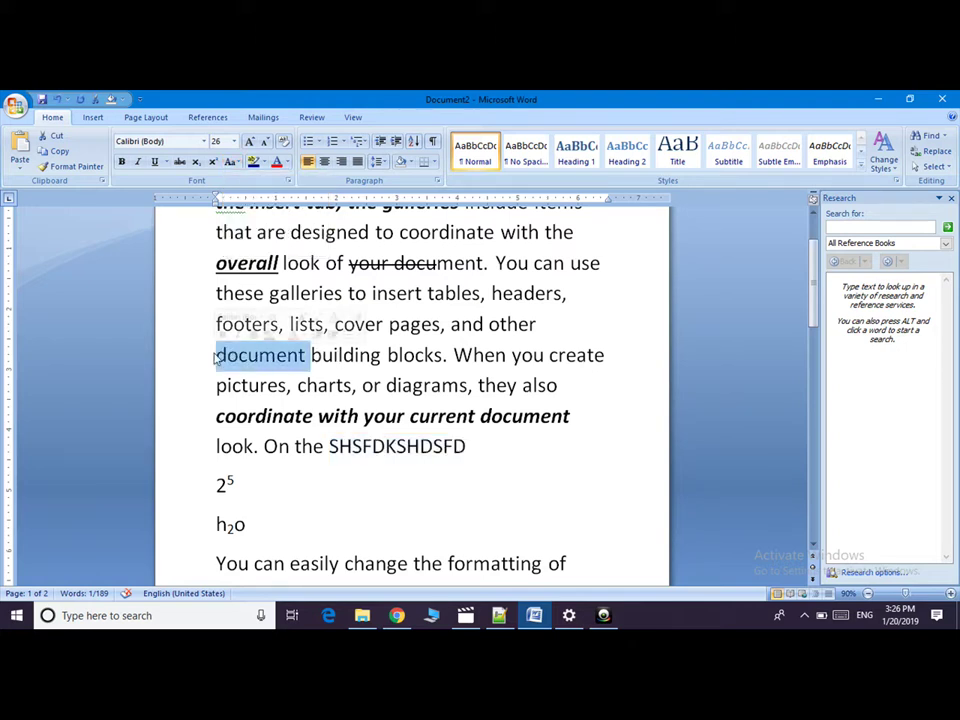
left_click_drag(216, 355, 450, 360)
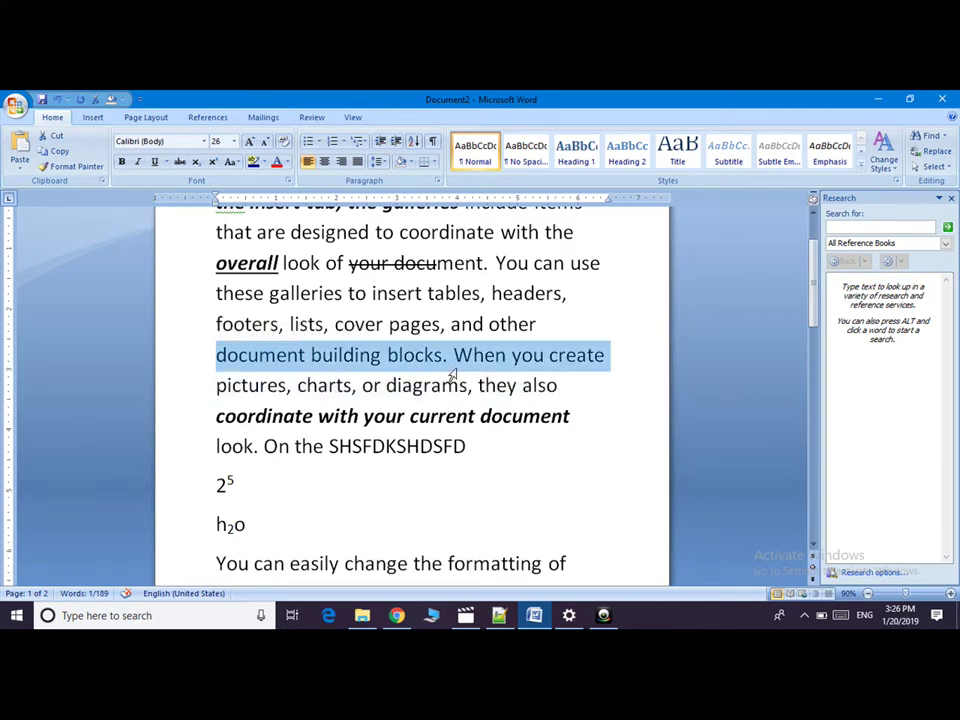
left_click(232, 163)
left_click(280, 229)
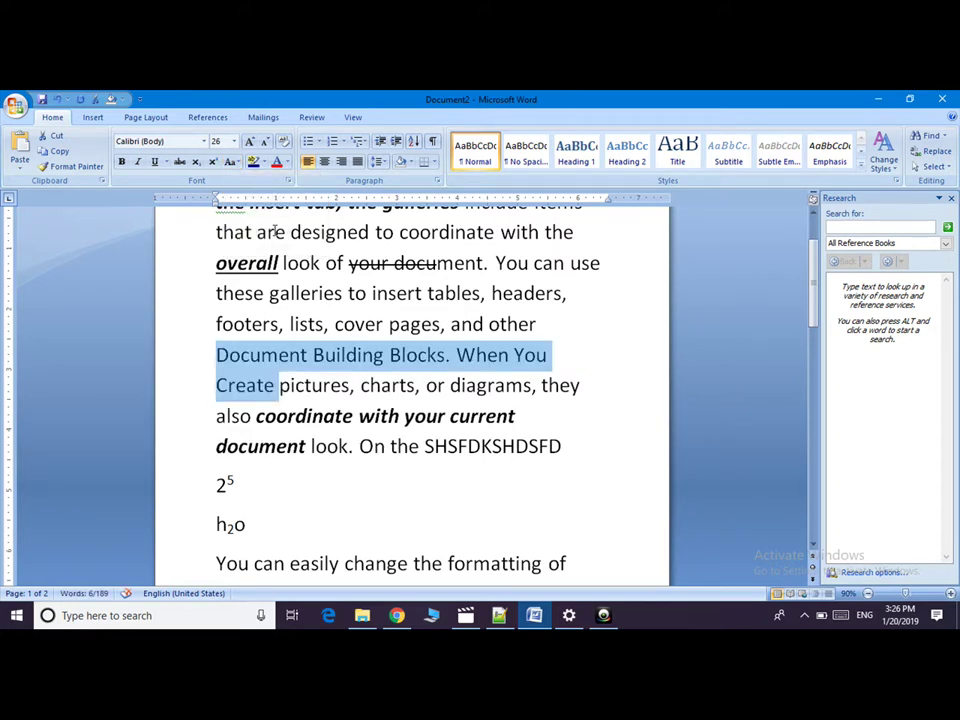
left_click(233, 163)
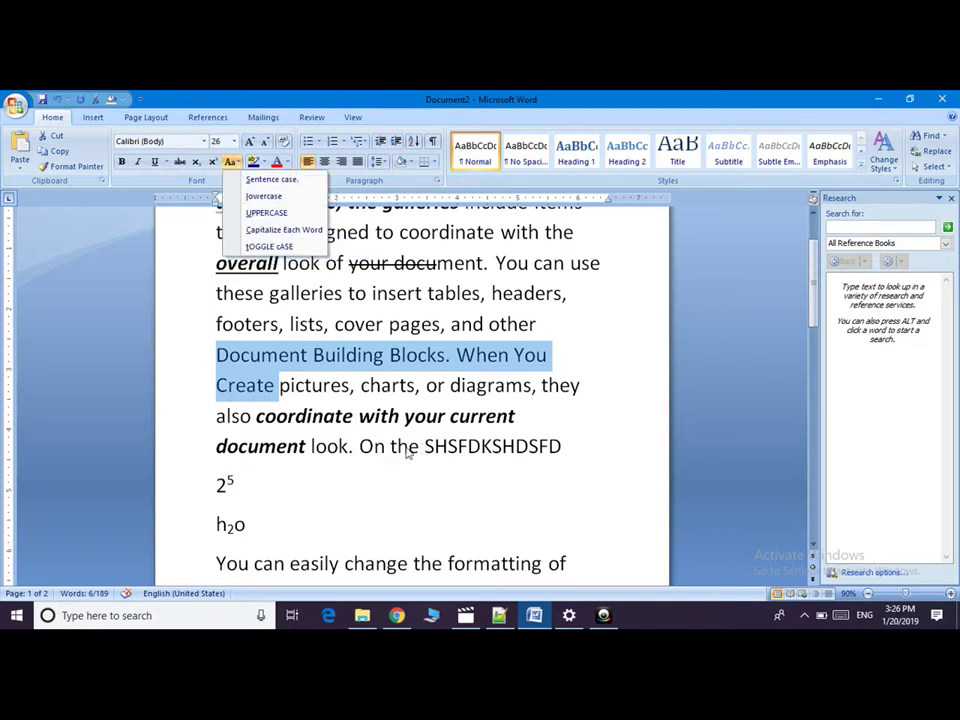
left_click(215, 420)
Step: Apply tOGGLE cASE to the 'also coordinate' line and the 'document look' line
left_click_drag(215, 418, 413, 424)
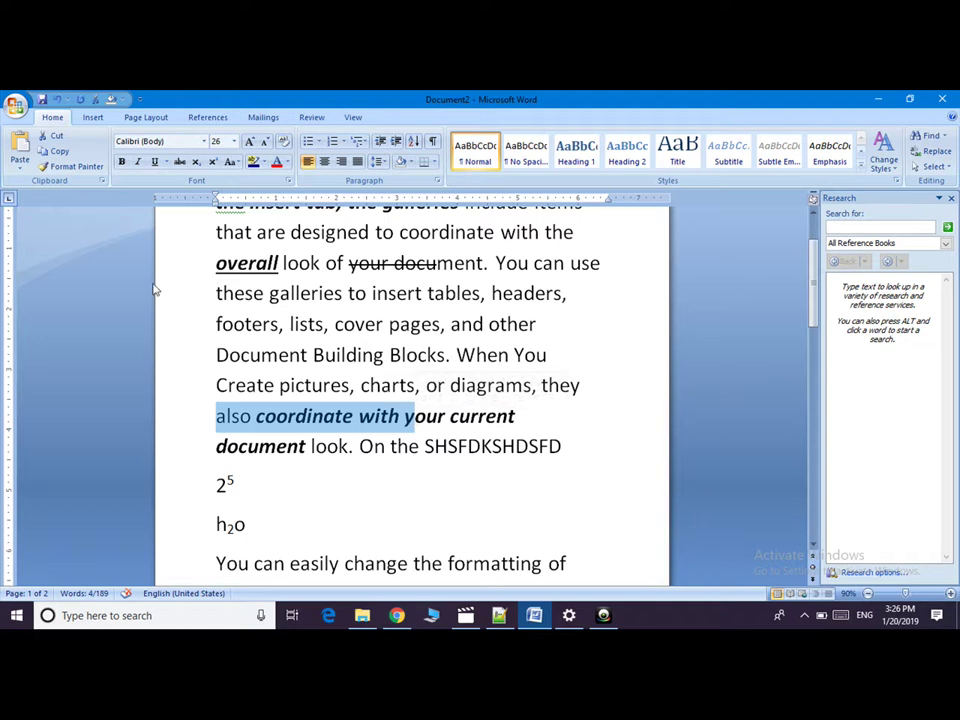
left_click(231, 163)
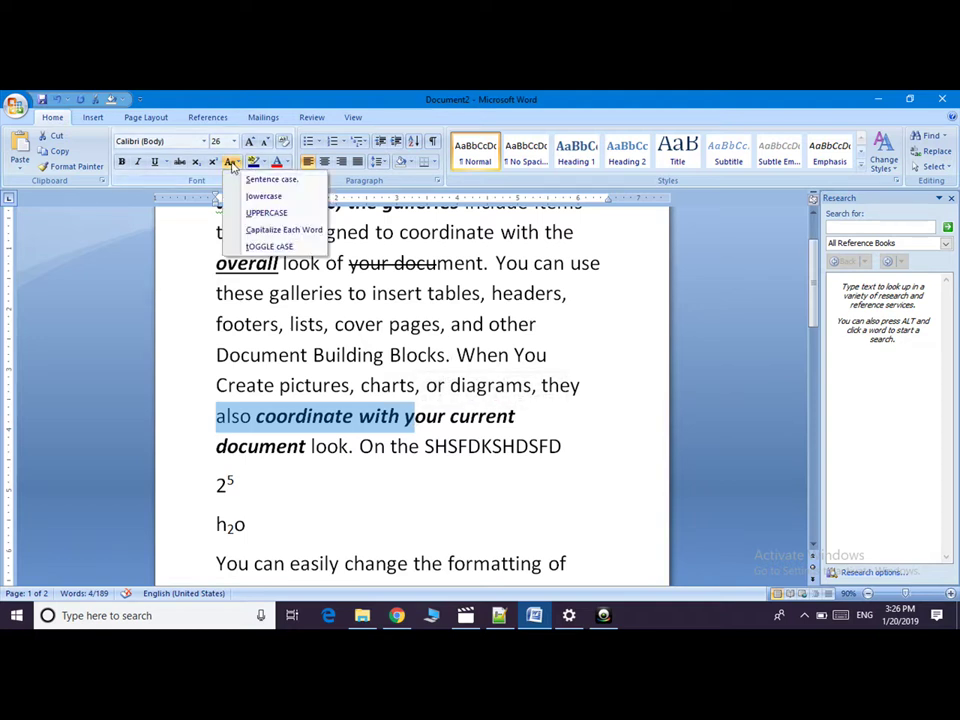
left_click(266, 247)
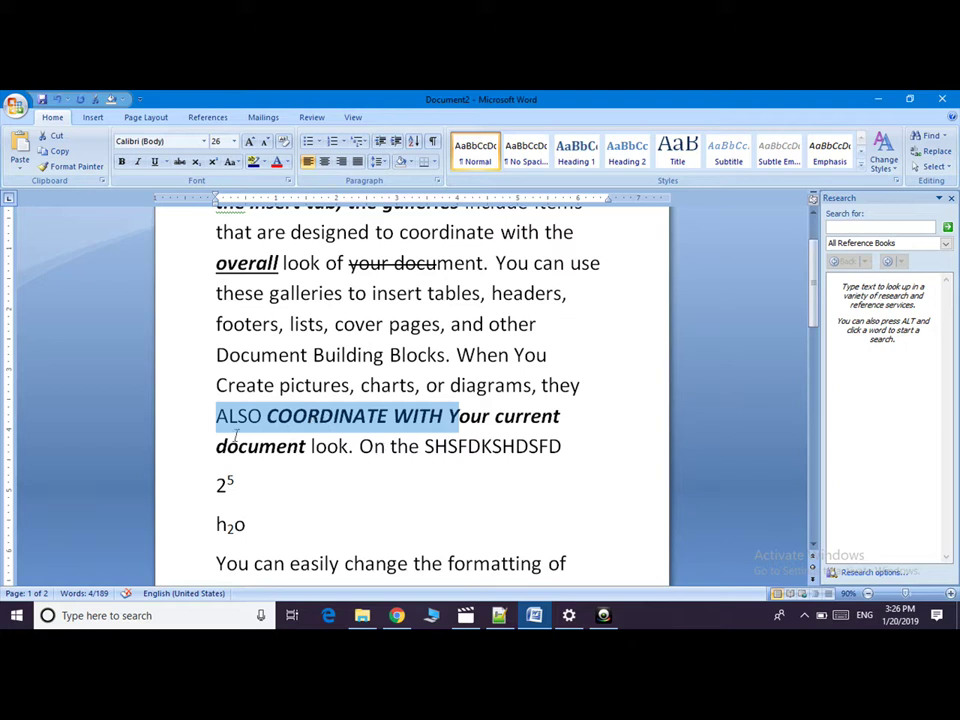
left_click(230, 163)
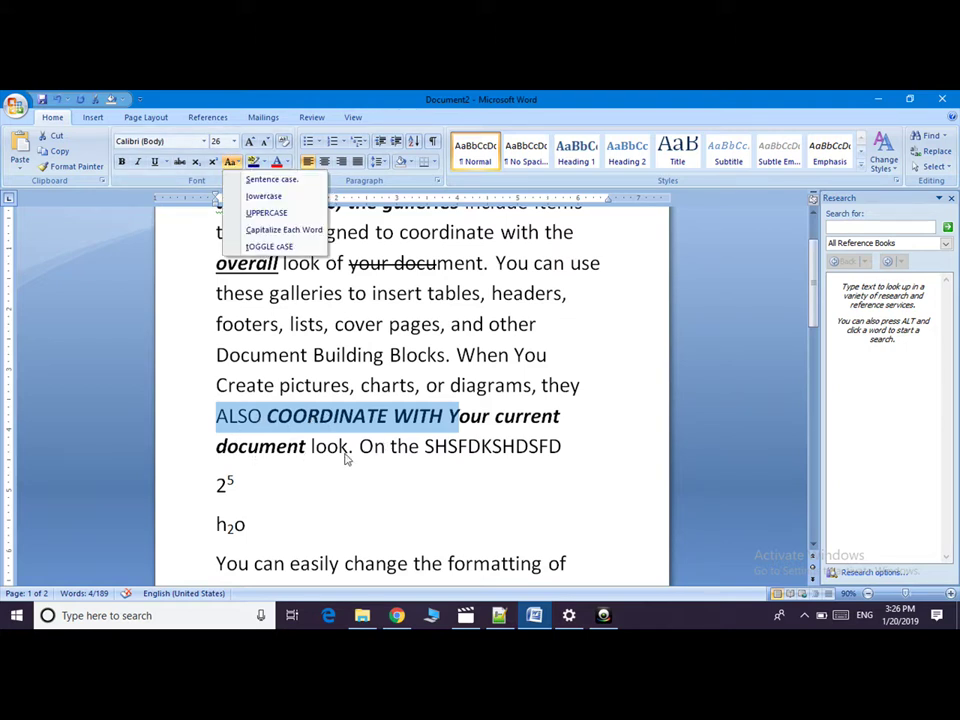
left_click(219, 450)
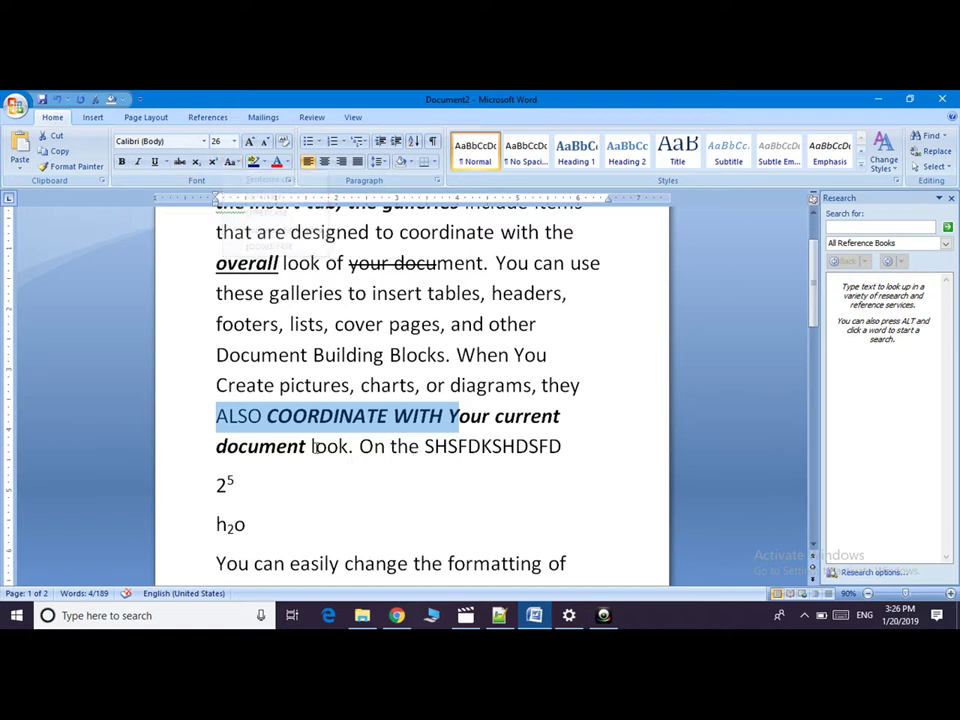
left_click(215, 447)
left_click_drag(215, 447, 550, 449)
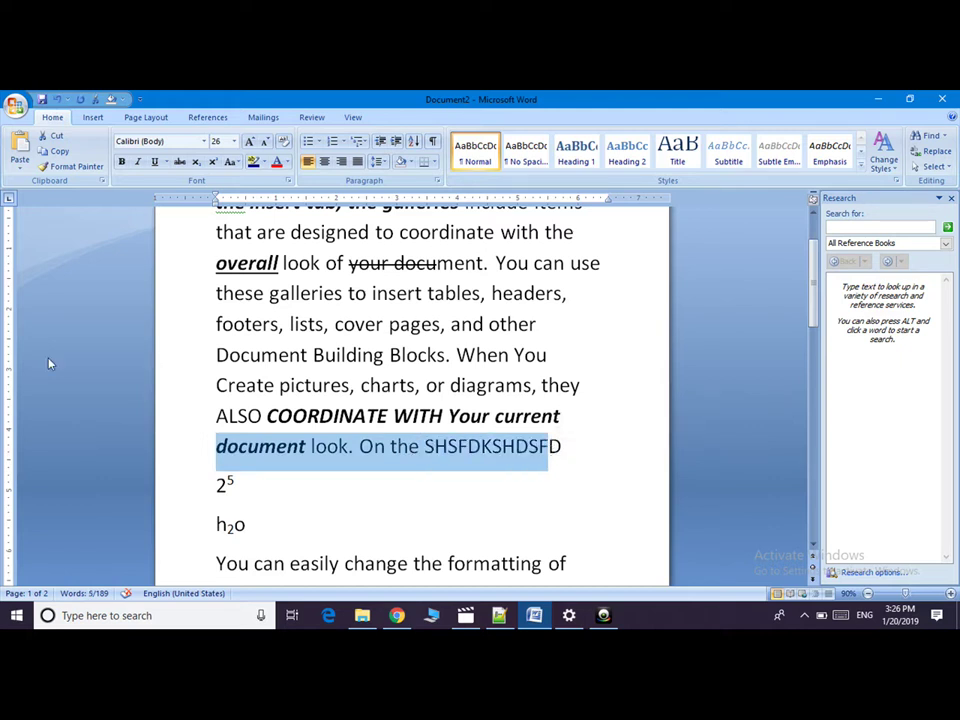
left_click(231, 162)
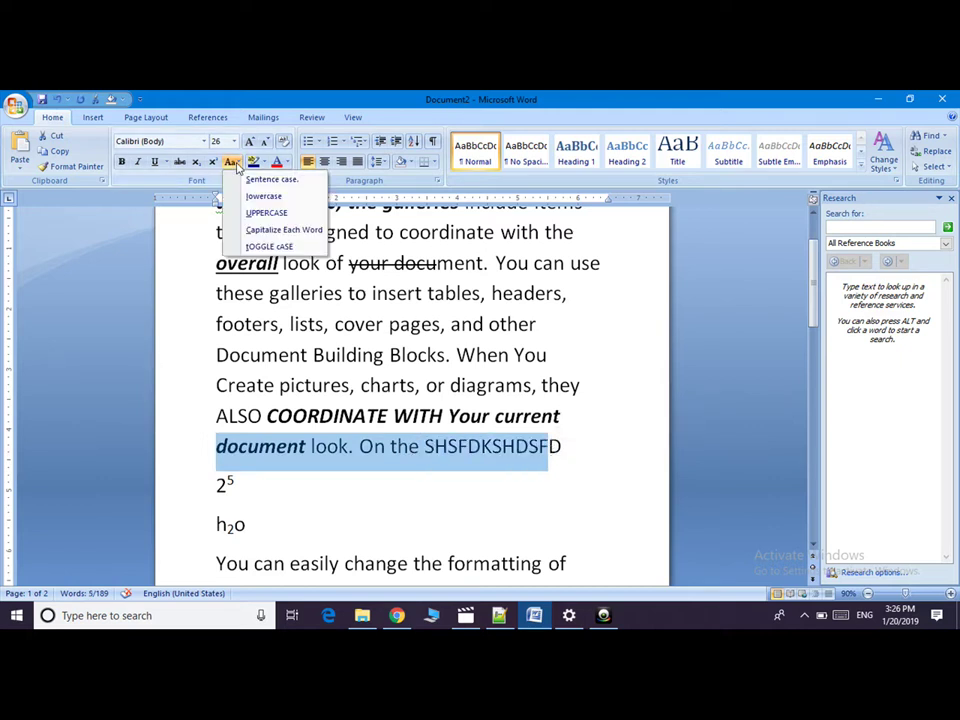
left_click(262, 246)
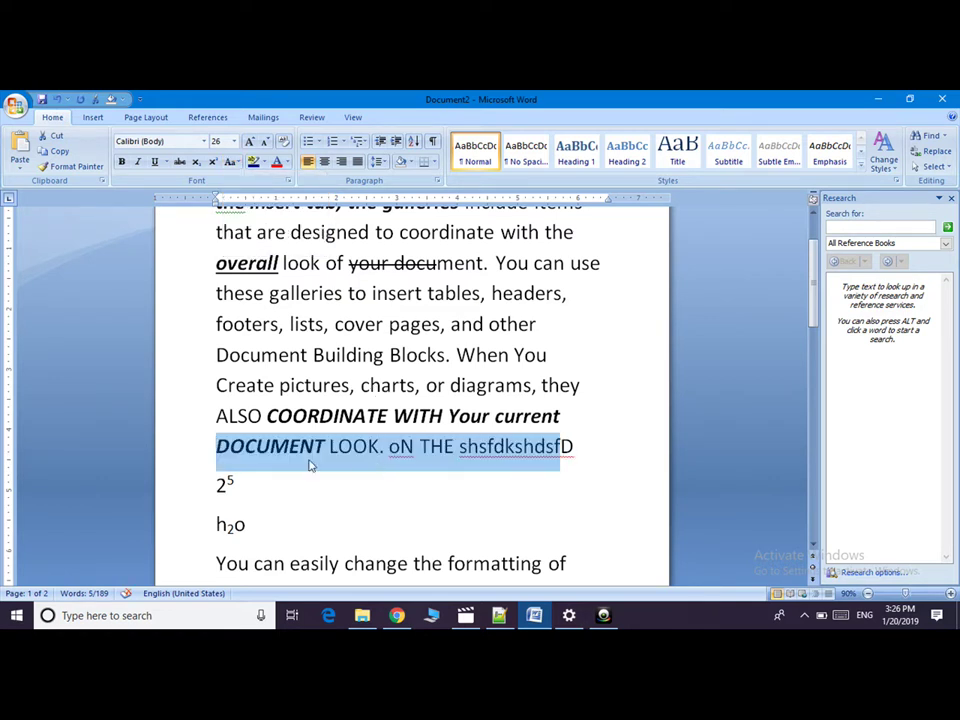
left_click(400, 476)
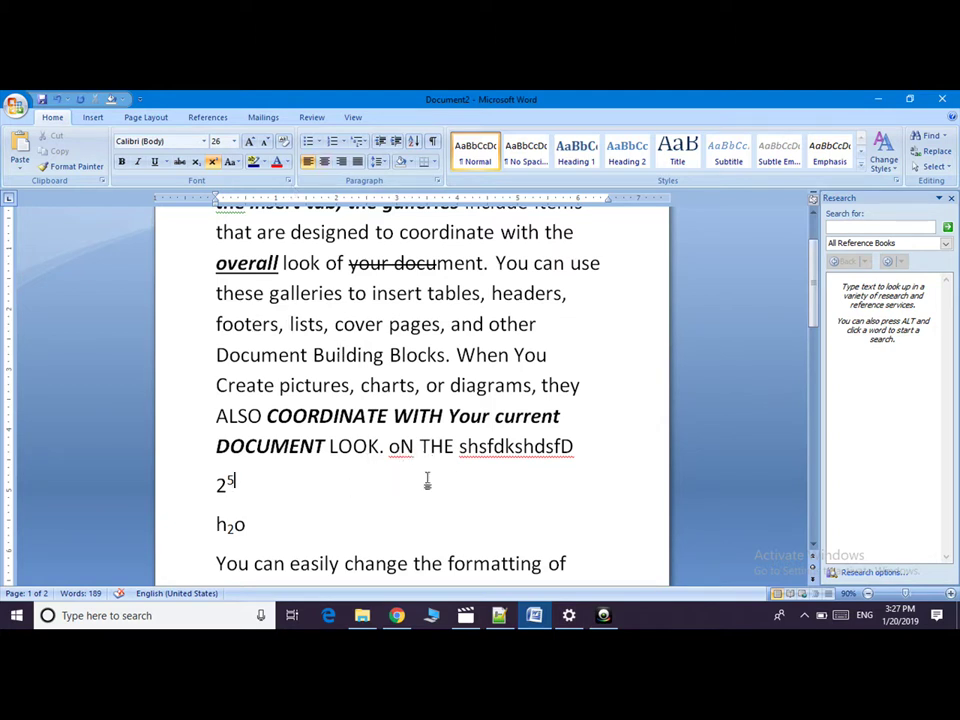
left_click(234, 163)
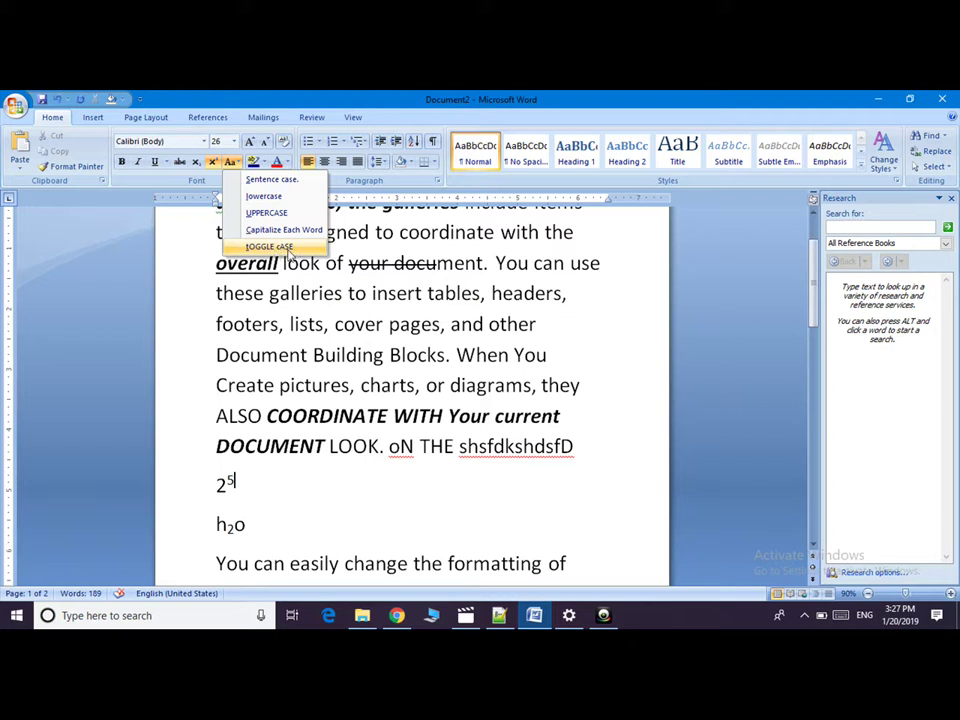
left_click(90, 318)
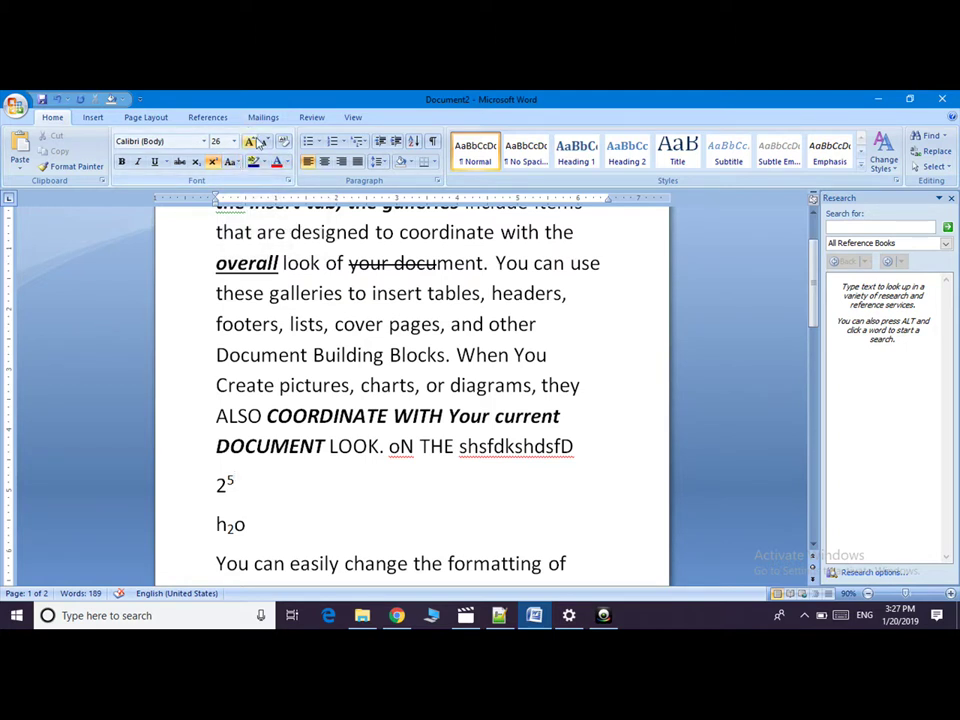
left_click(212, 166)
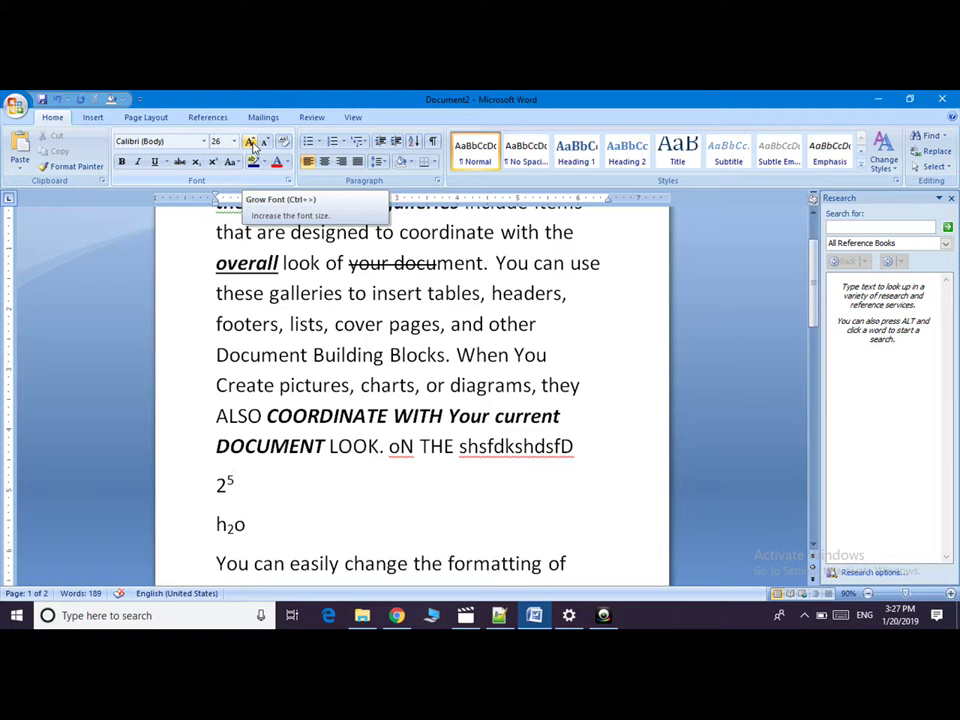
Step: Grow 'overall look of your document. You can use' to 72 pt, shrink it to 28 pt, then clear its formatting
left_click_drag(216, 262, 622, 268)
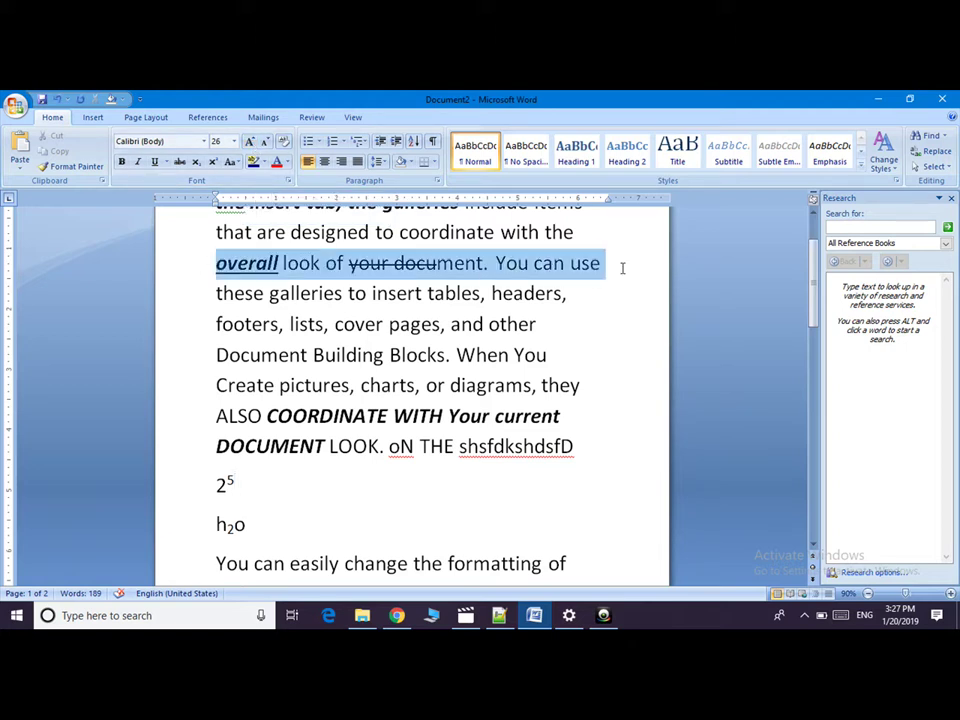
left_click(250, 142)
left_click(250, 142)
left_click(250, 142)
left_click(250, 142)
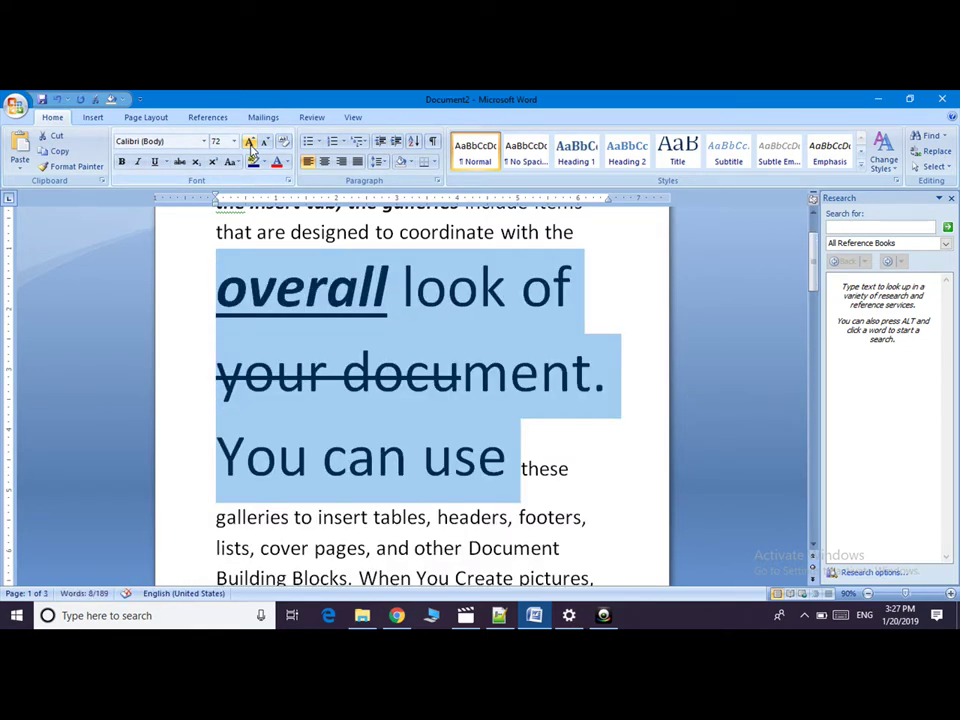
left_click(265, 143)
left_click(265, 143)
left_click(265, 143)
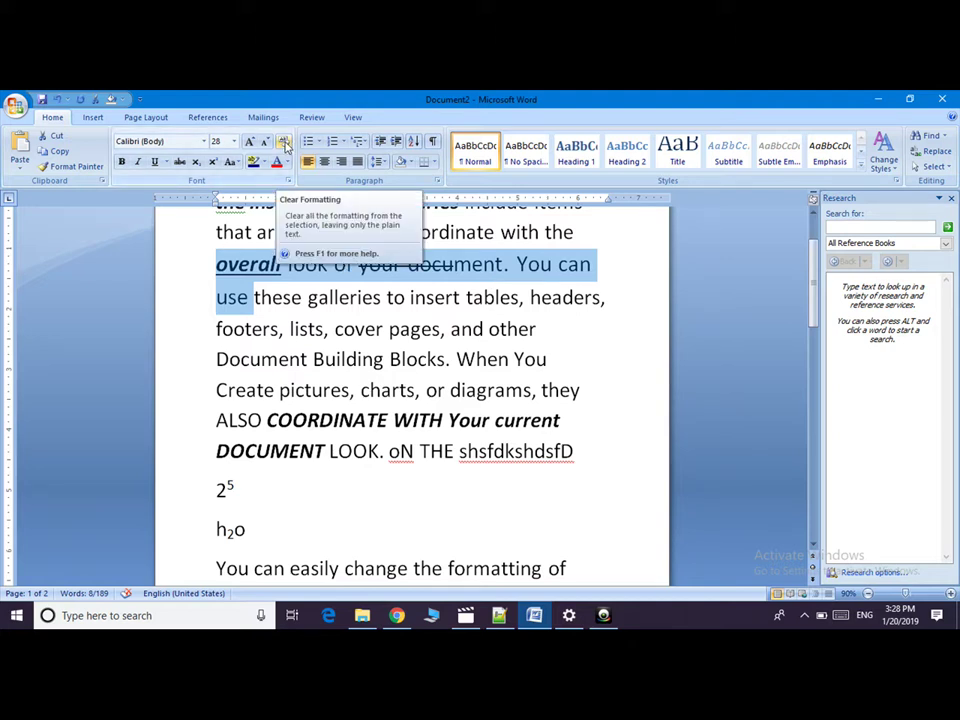
left_click(284, 143)
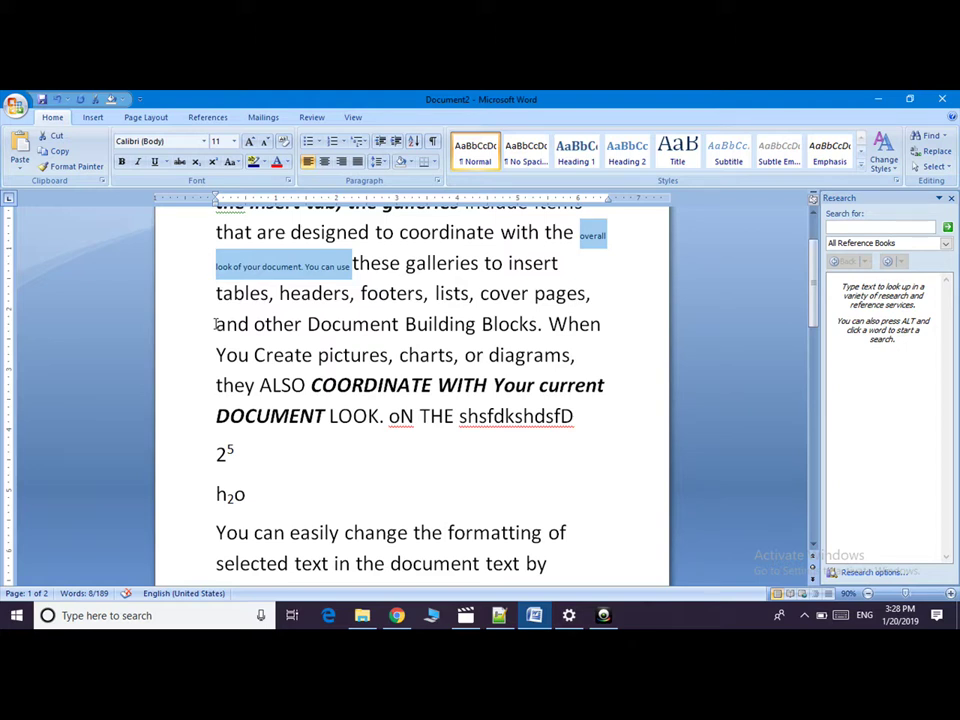
left_click_drag(215, 323, 548, 324)
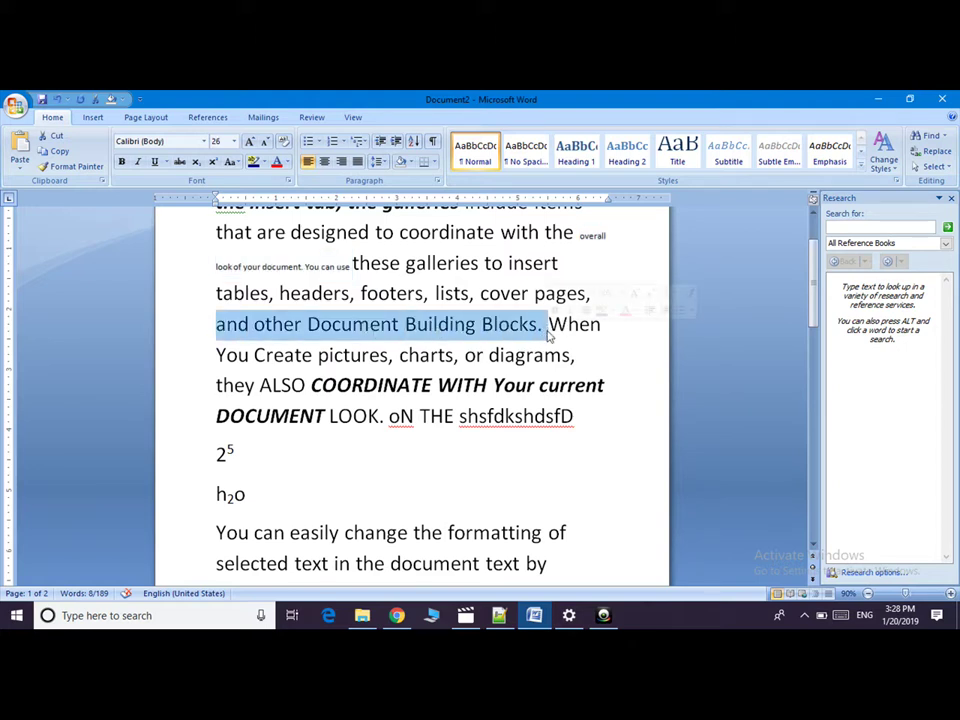
Step: Highlight 'and other Document Building Blocks.' in dark blue and switch the highlight colour to bright green
left_click(254, 163)
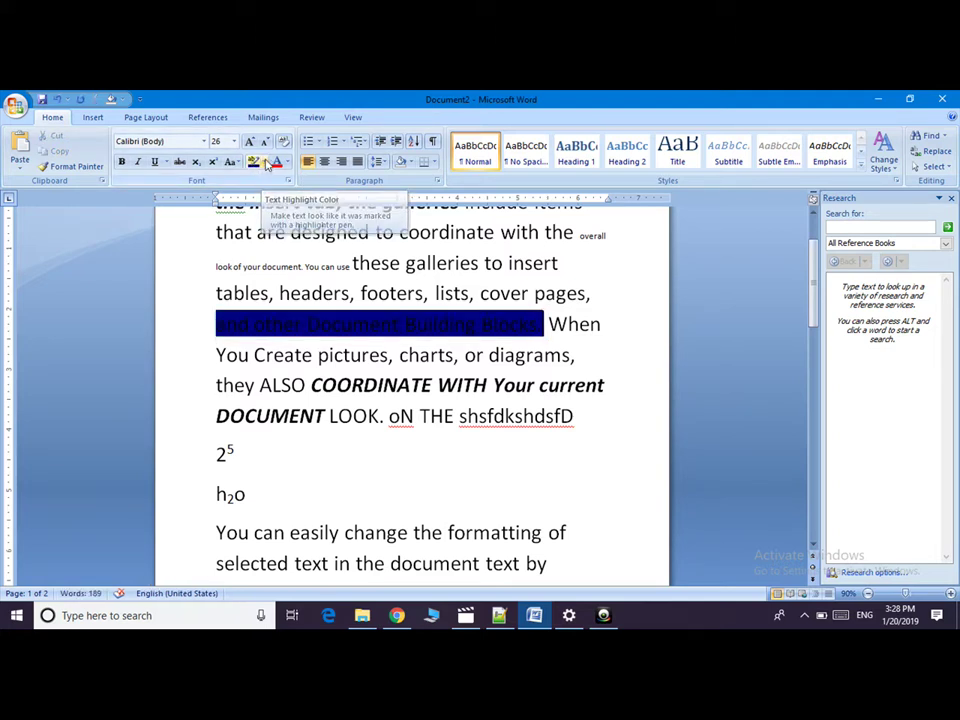
left_click(266, 163)
left_click(259, 182)
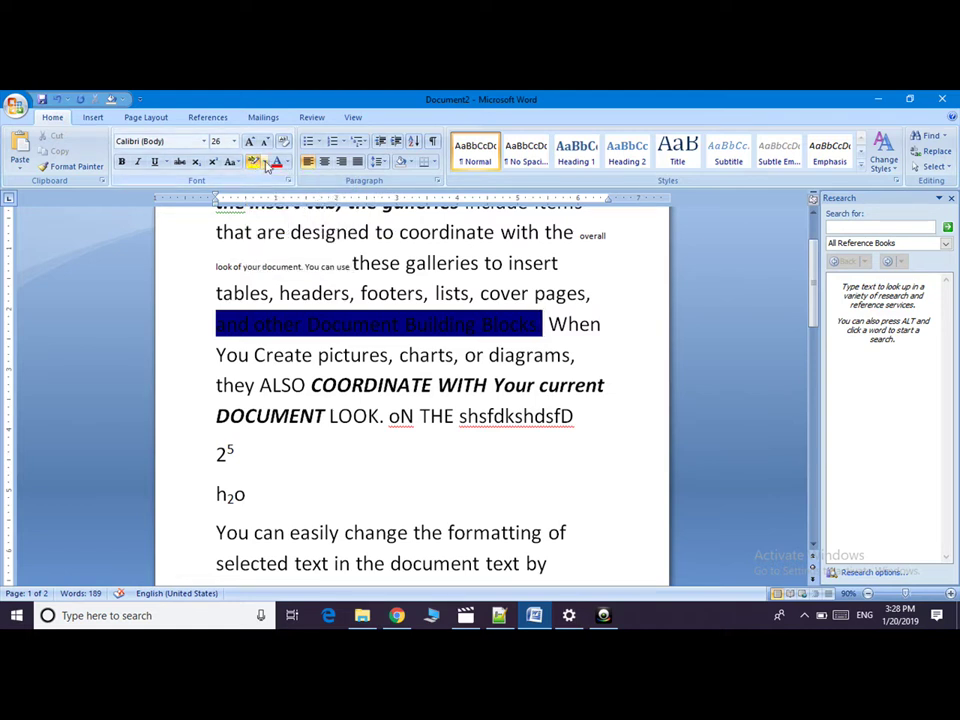
left_click(263, 163)
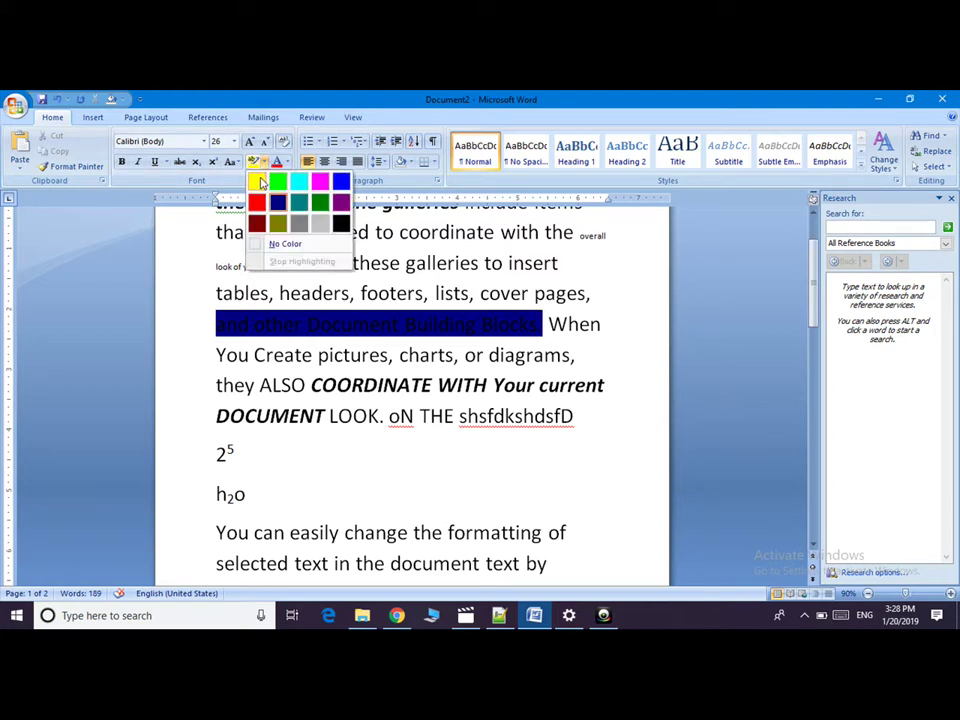
left_click(259, 182)
left_click(263, 162)
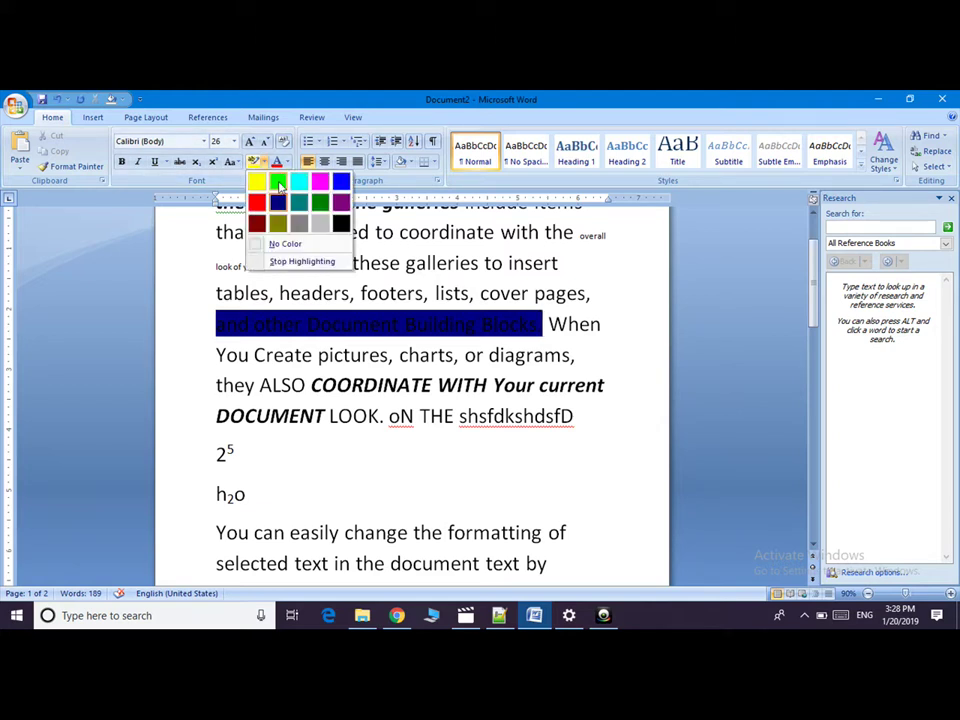
left_click(283, 186)
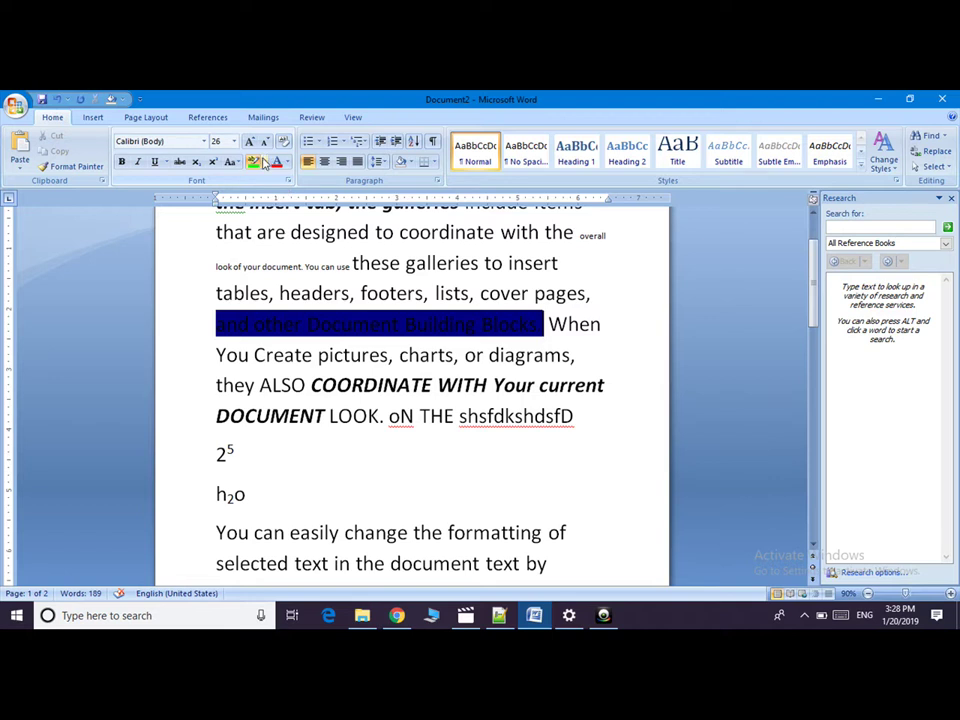
left_click(263, 162)
left_click(321, 375)
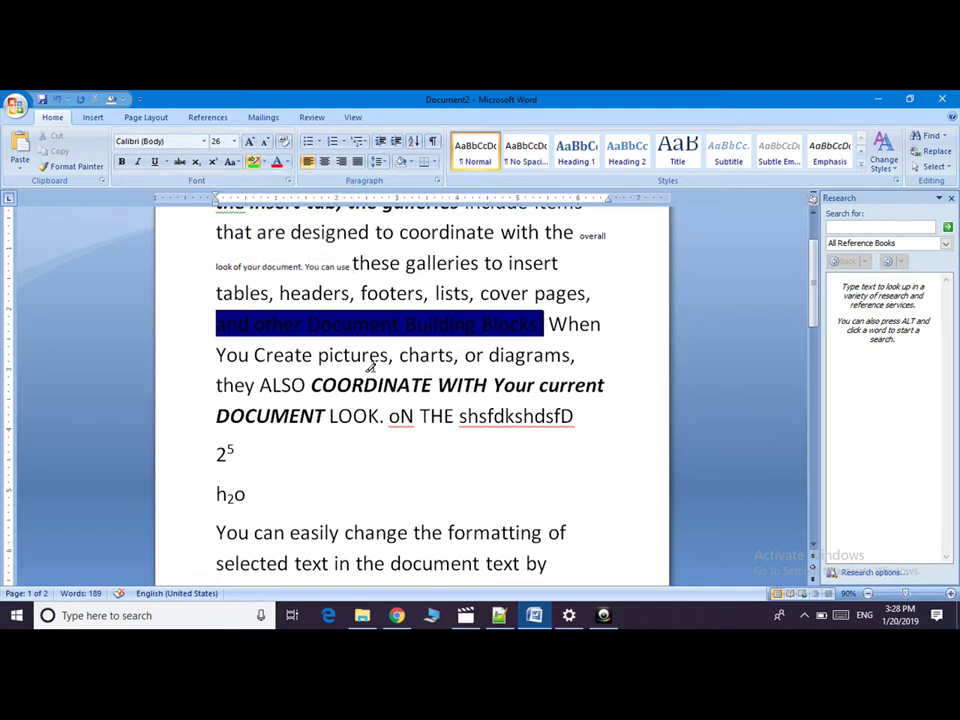
Step: Highlight 'Create pictures, charts' and 'they ALSO COORDINATE' in green
left_click_drag(254, 355, 456, 355)
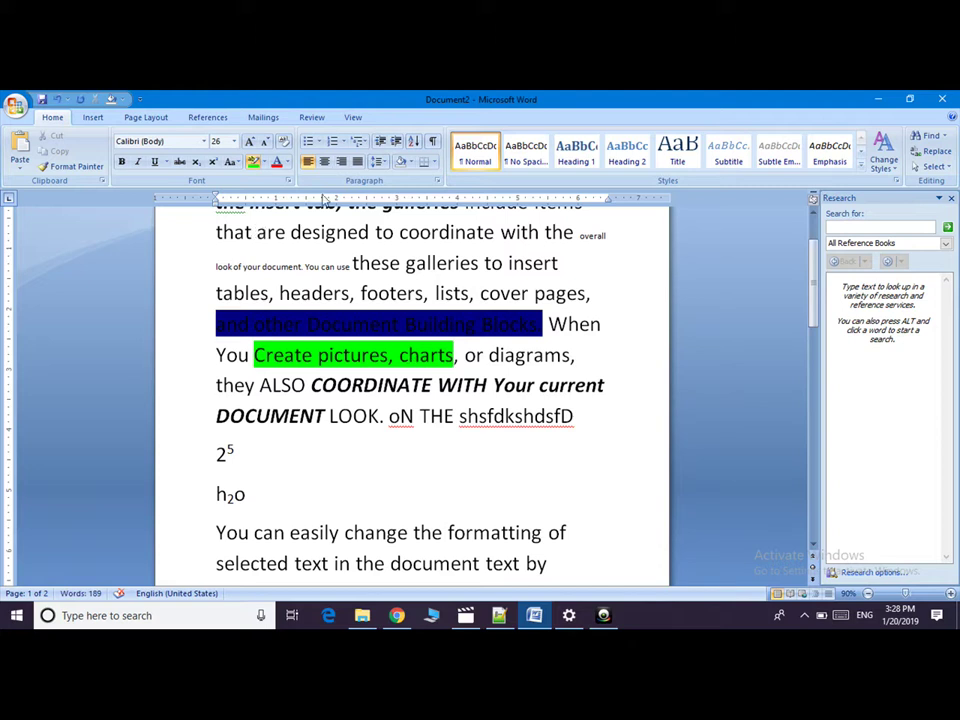
left_click(257, 162)
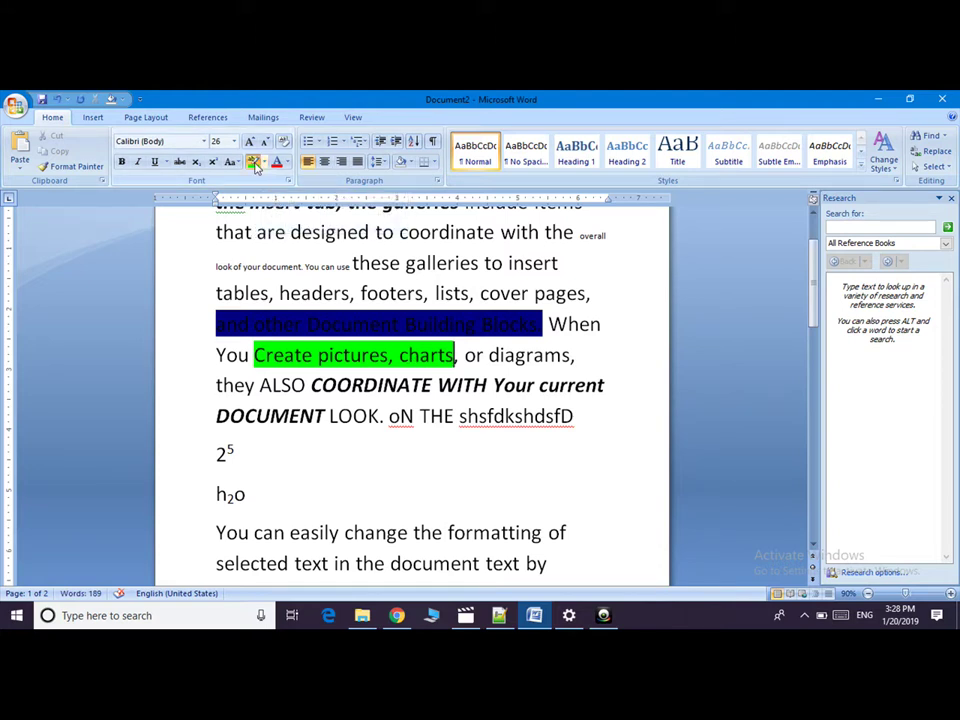
left_click_drag(218, 385, 310, 385)
left_click_drag(380, 387, 433, 385)
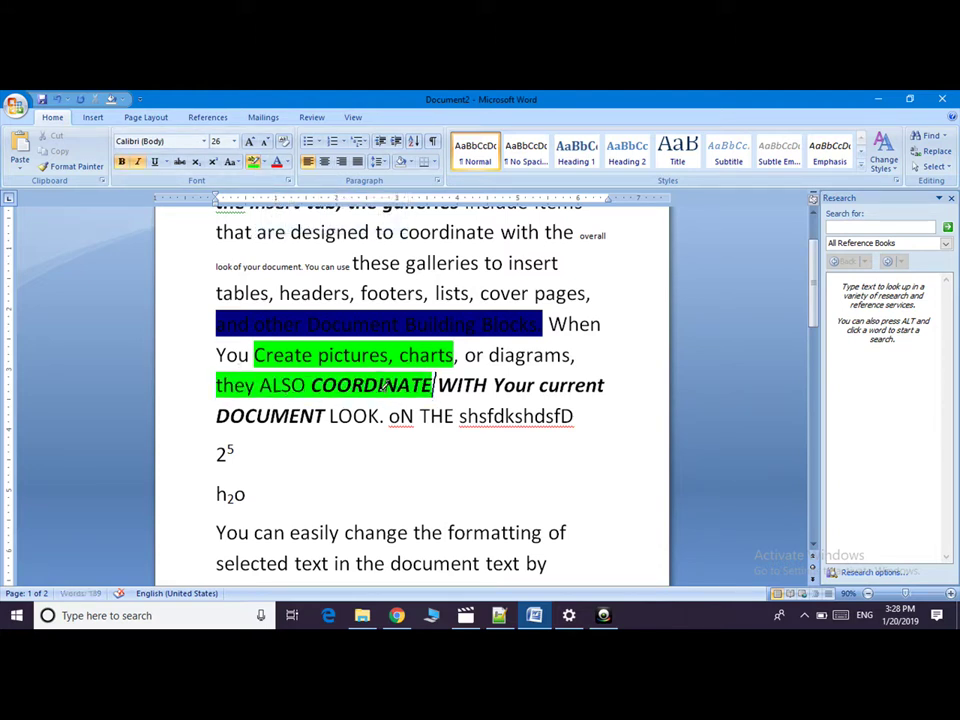
Step: Highlight 'You can use these galleries' and the text from h₂o through 'document' in yellow
left_click(265, 170)
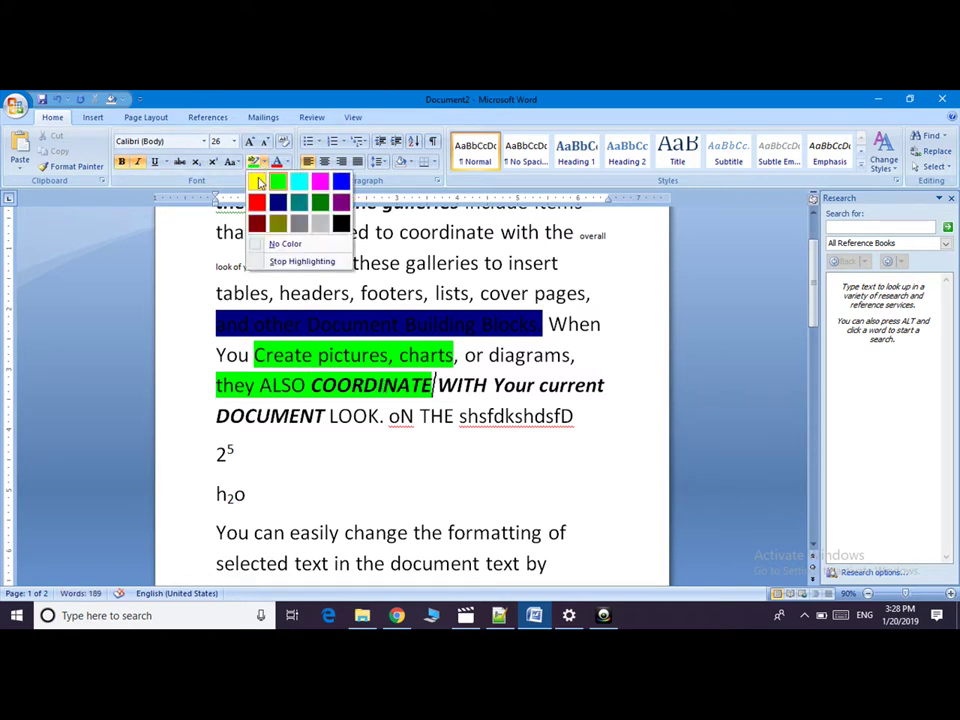
left_click(258, 178)
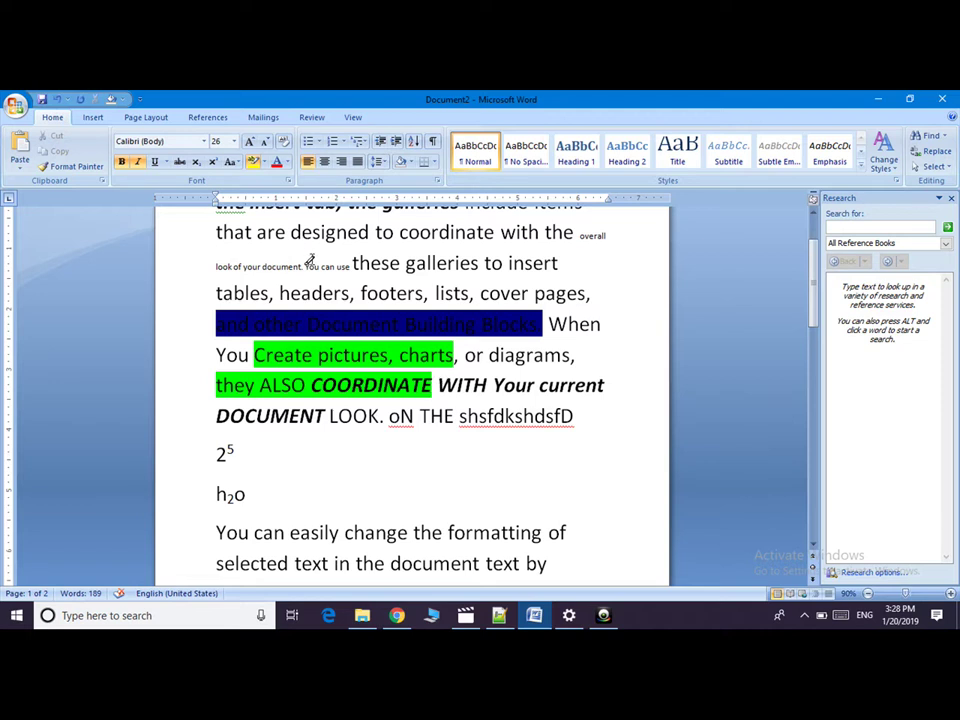
left_click_drag(306, 265, 453, 259)
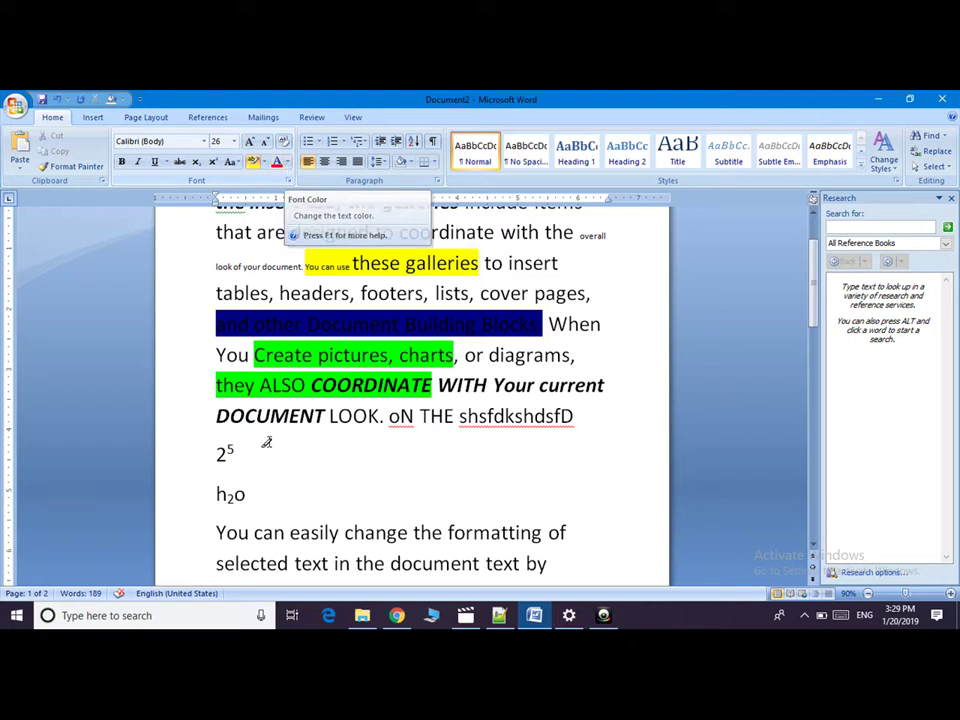
left_click_drag(210, 518, 422, 566)
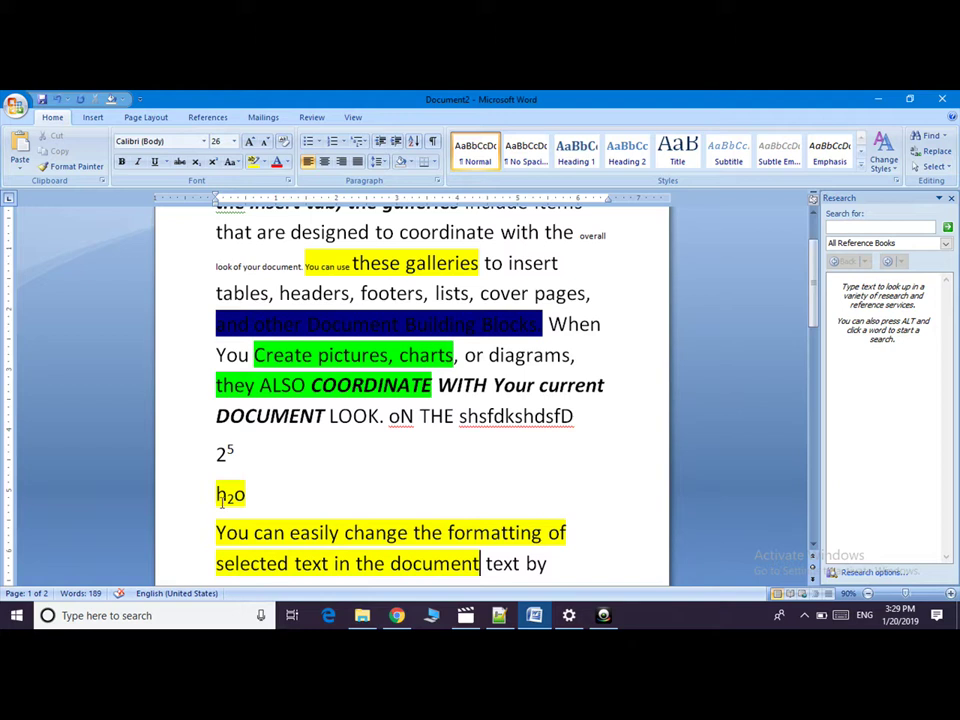
left_click_drag(217, 497, 462, 566)
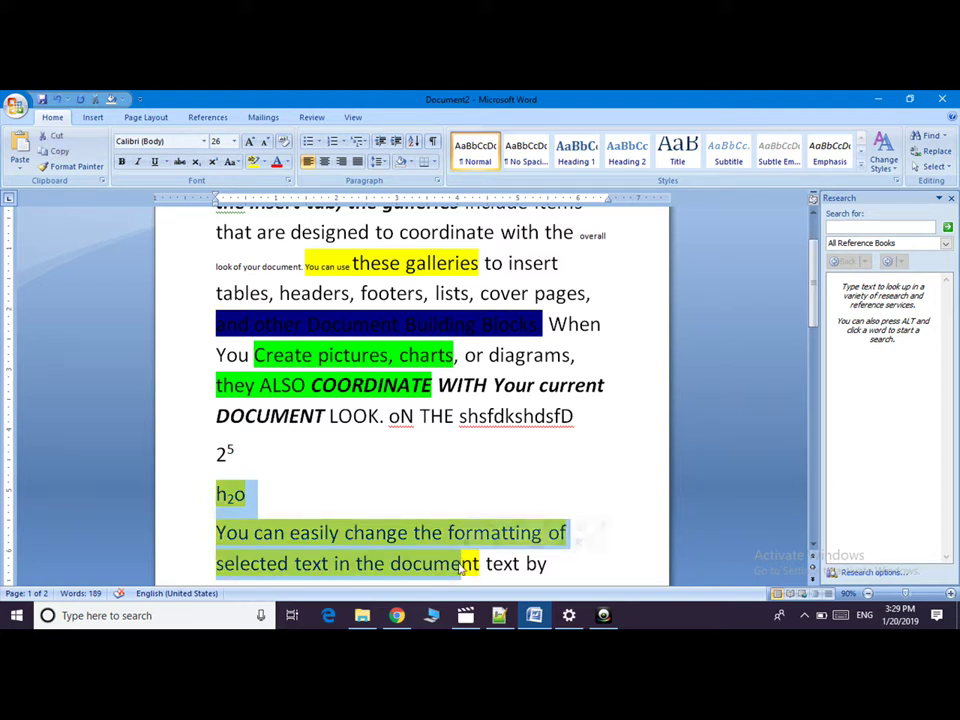
Step: Color the selected h2o-through-document text red and close the Research pane
left_click(279, 164)
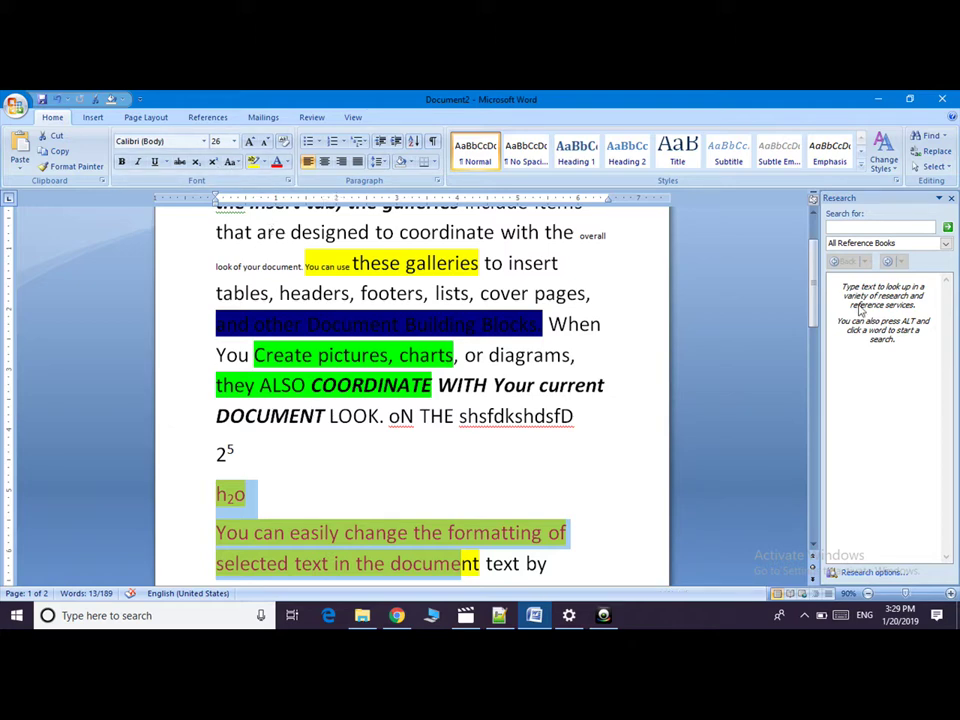
left_click_drag(813, 270, 815, 178)
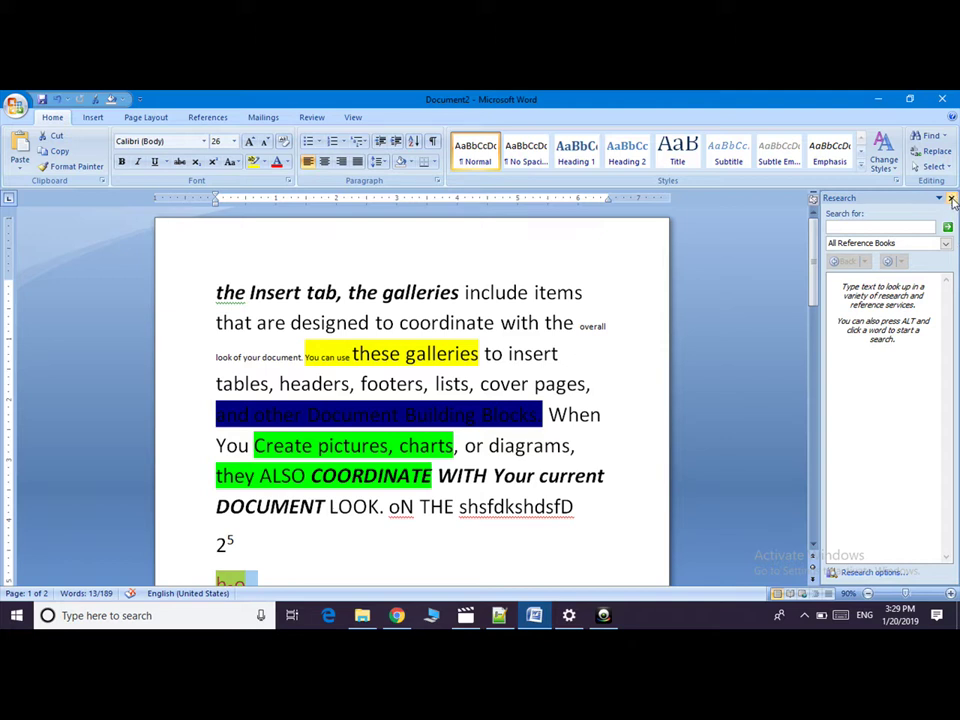
left_click(951, 198)
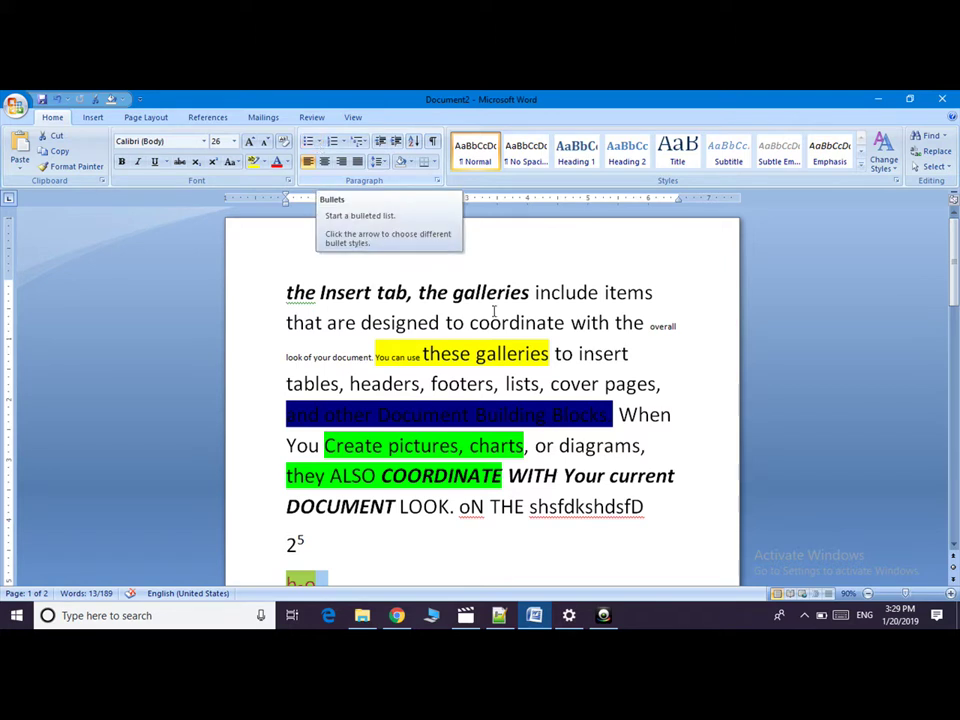
Step: Insert blank lines above the first paragraph at the top of the page
left_click(286, 292)
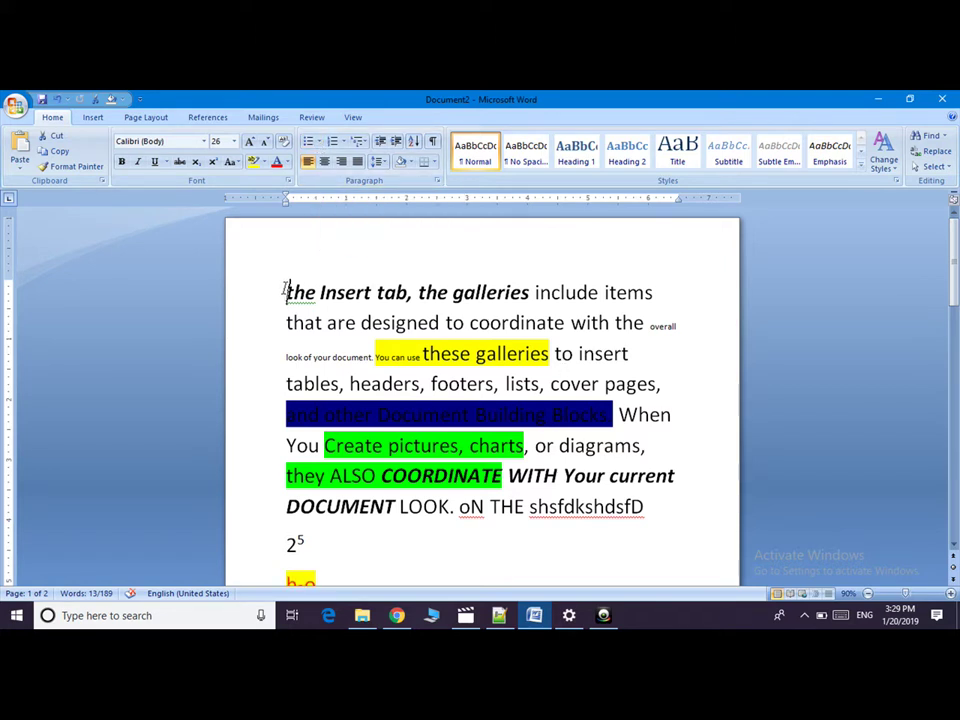
key("Return")
key("Return")
key("Return")
key("Return")
left_click(289, 328)
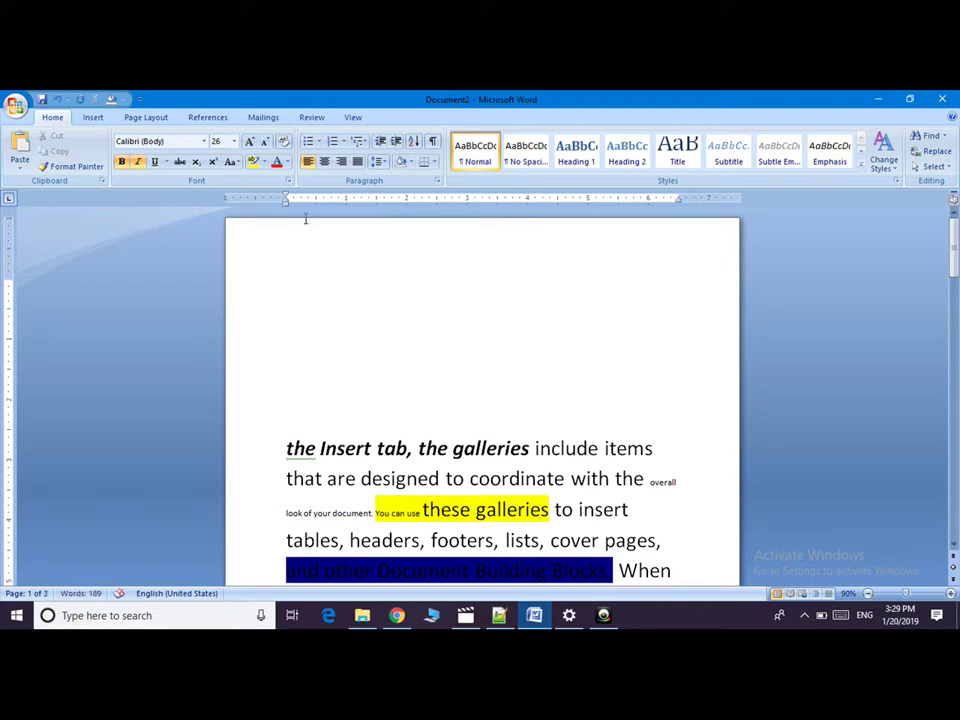
left_click(305, 290)
key("ctrl+shift+l")
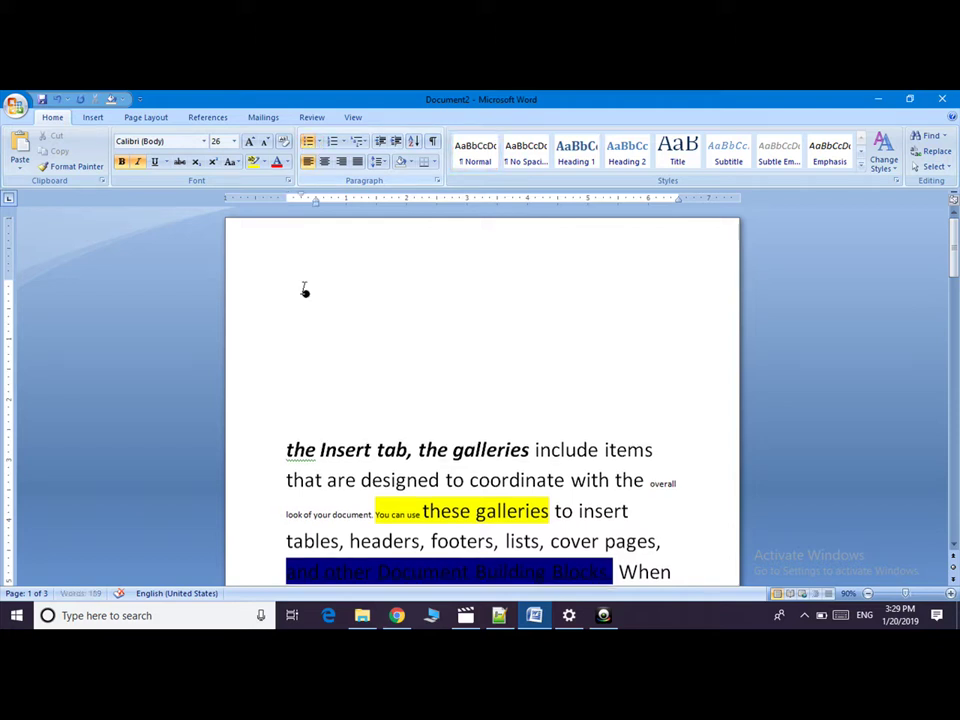
type("GTGH")
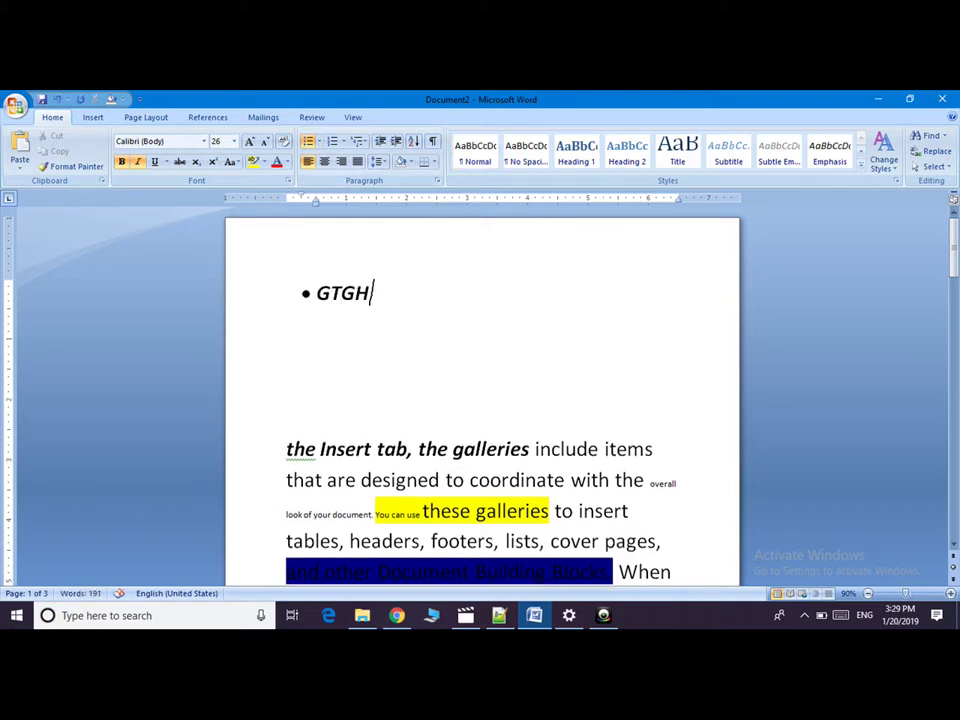
key("Return")
type("JHHJS")
key("Return")
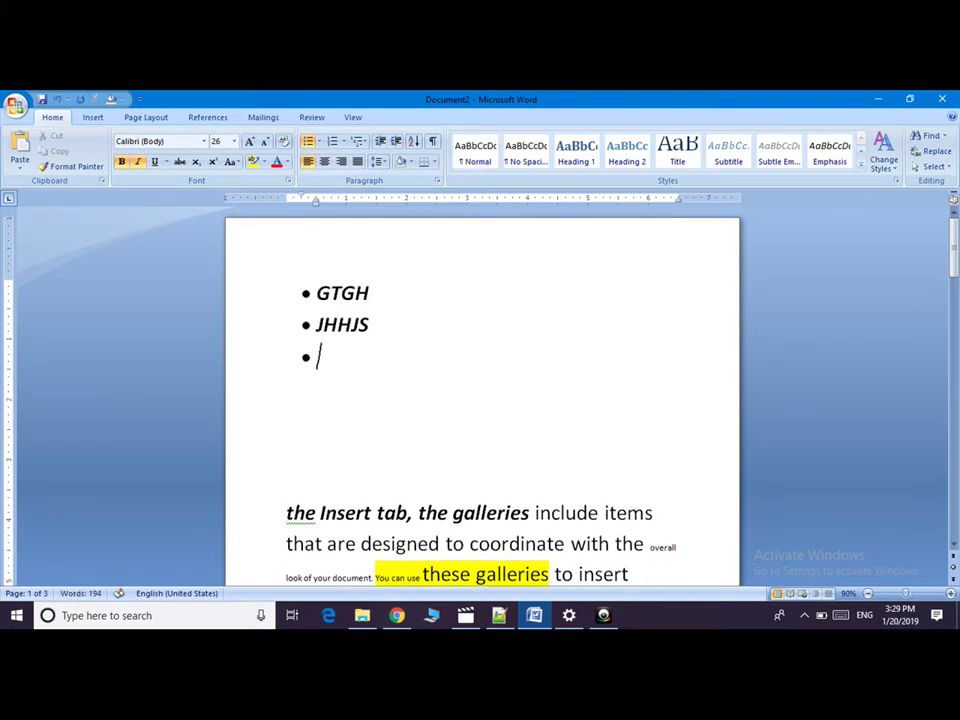
type("HHX")
key("Return")
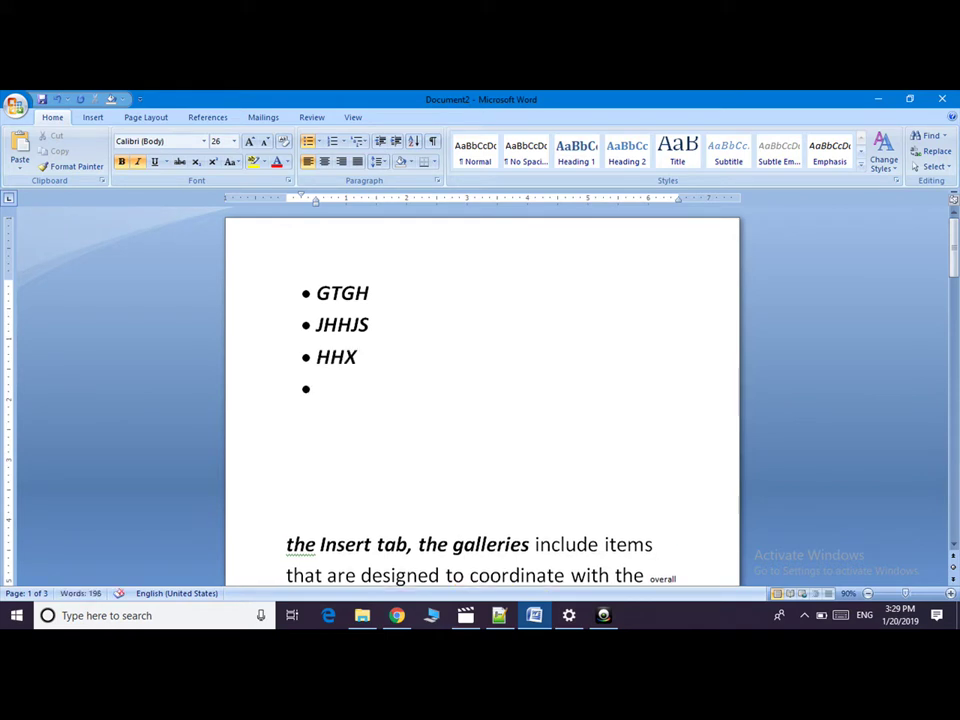
type("BBIS")
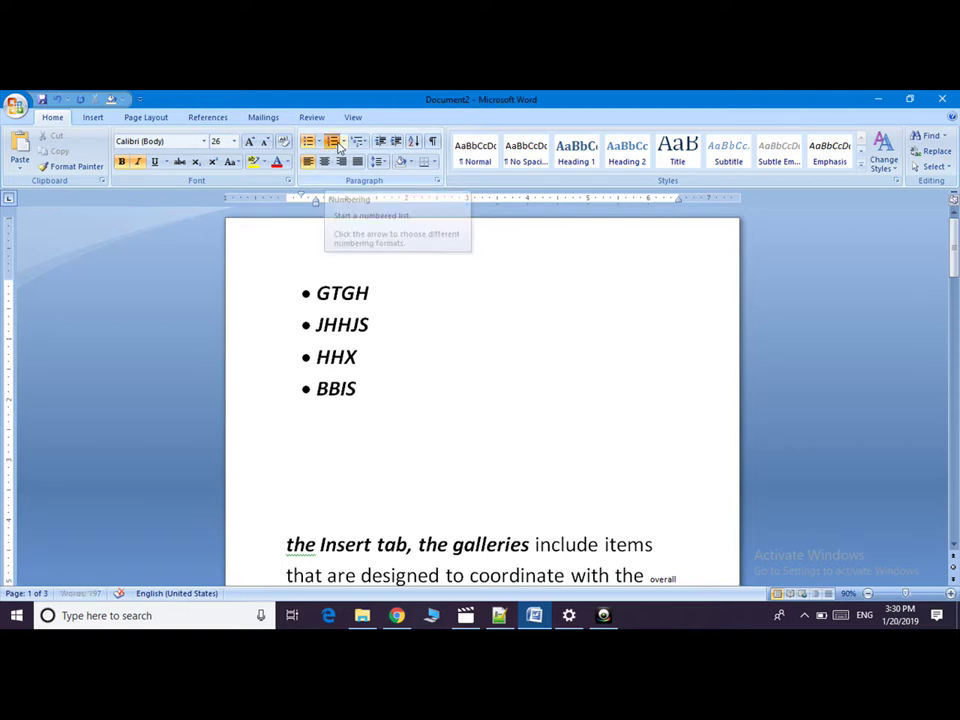
left_click(334, 142)
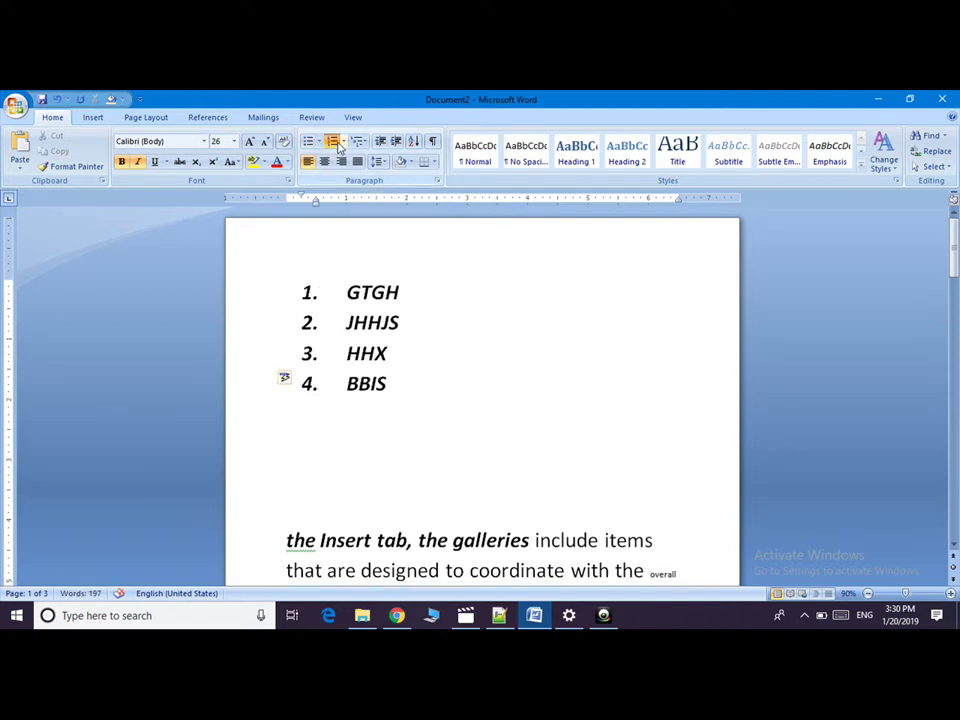
key("Return")
type("KSJBKDF")
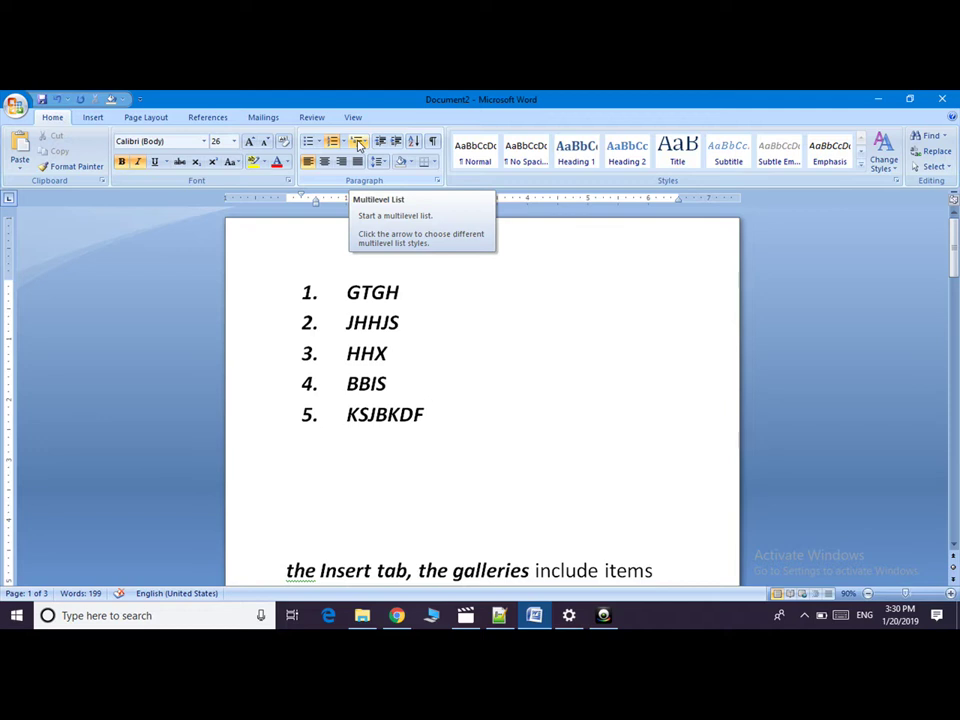
key("BackSpace")
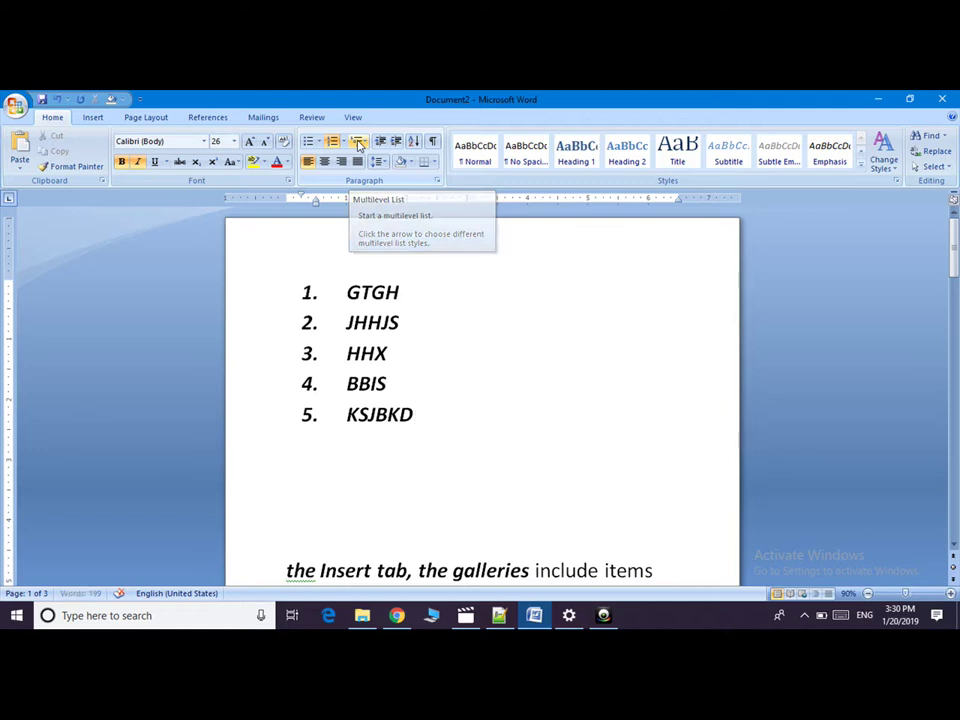
key("BackSpace")
key("BackSpace")
key("BackSpace")
key("BackSpace")
key("BackSpace")
key("BackSpace")
key("BackSpace")
key("BackSpace")
key("BackSpace")
key("BackSpace")
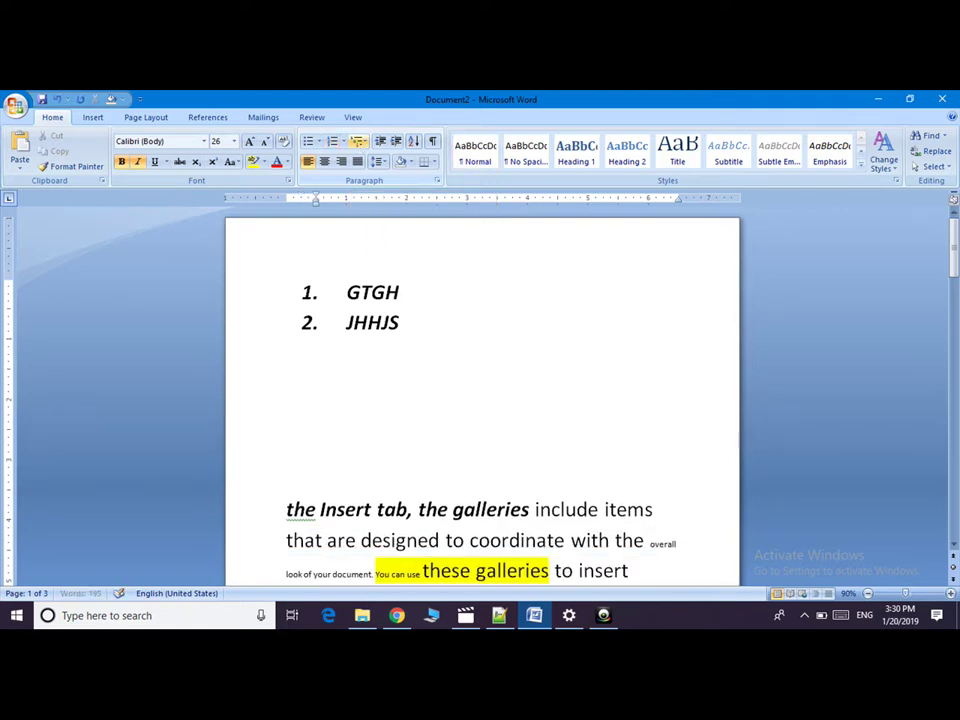
key("BackSpace")
key("BackSpace")
key("BackSpace")
key("BackSpace")
key("BackSpace")
key("BackSpace")
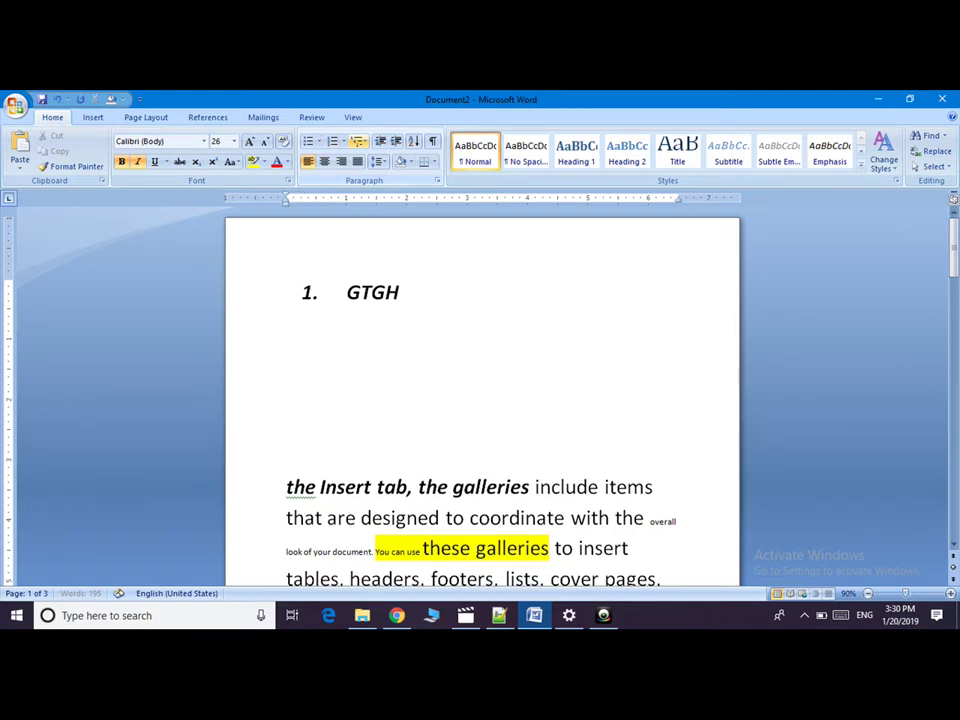
key("BackSpace")
key("BackSpace")
key("BackSpace")
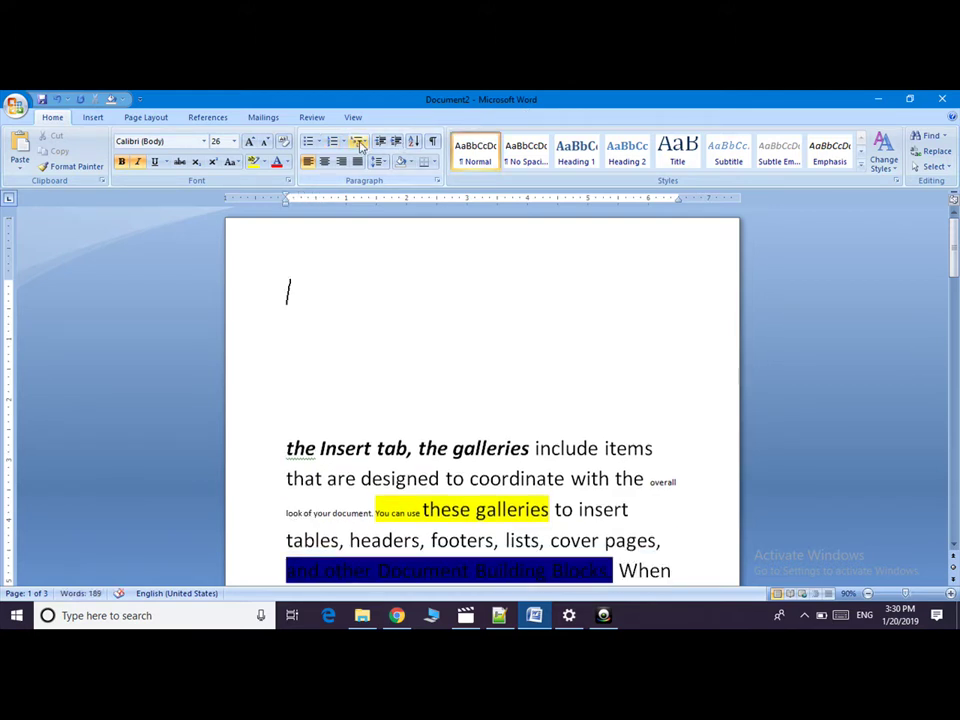
Step: Start a 1)-style multilevel list with items YKJGJH, HJGJH and KKJJ
left_click(361, 146)
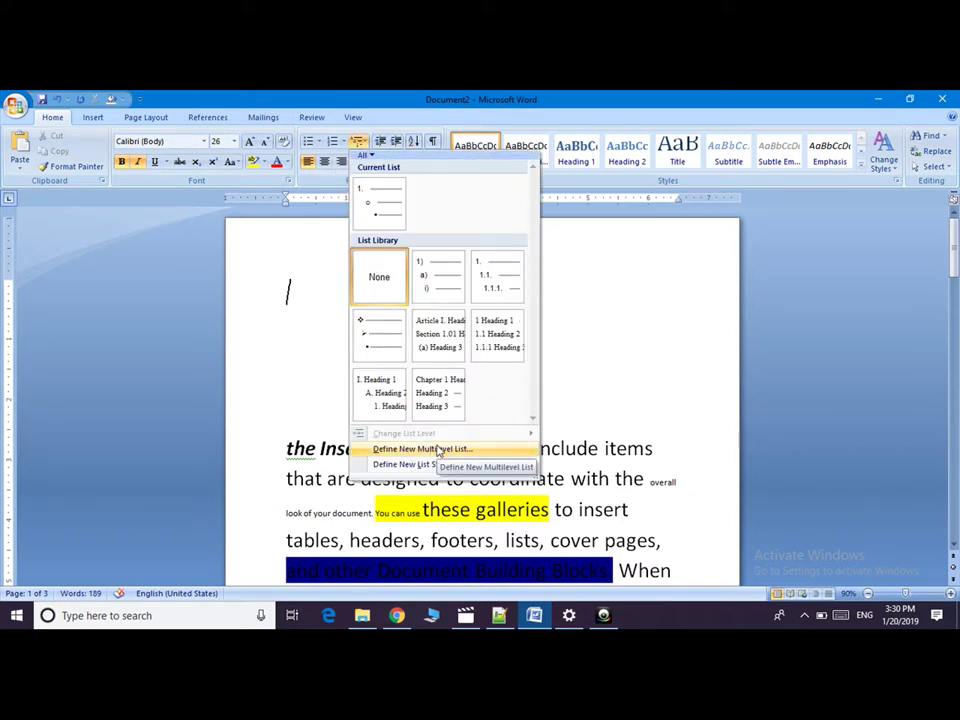
left_click(432, 286)
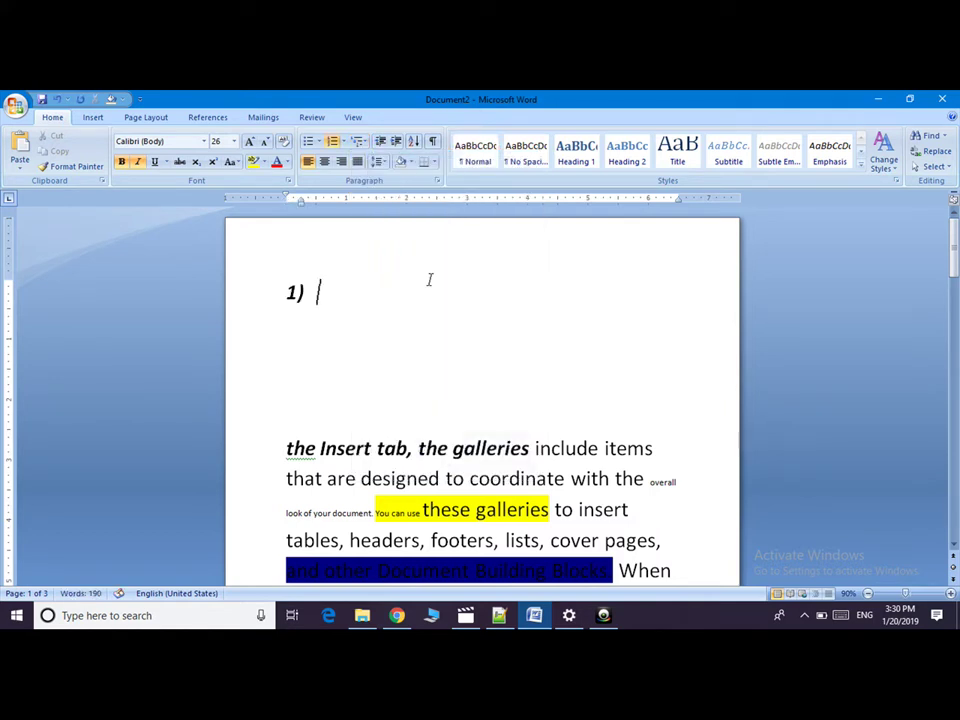
type("YKJGJH")
key("Return")
type("HJGJH")
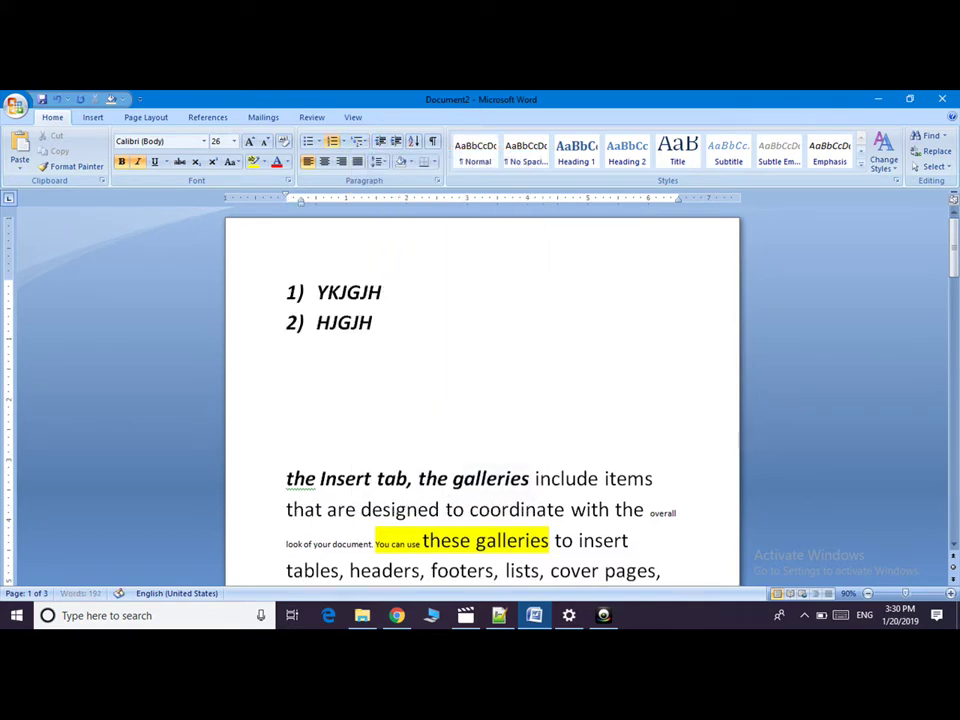
key("Return")
type("KKJJ")
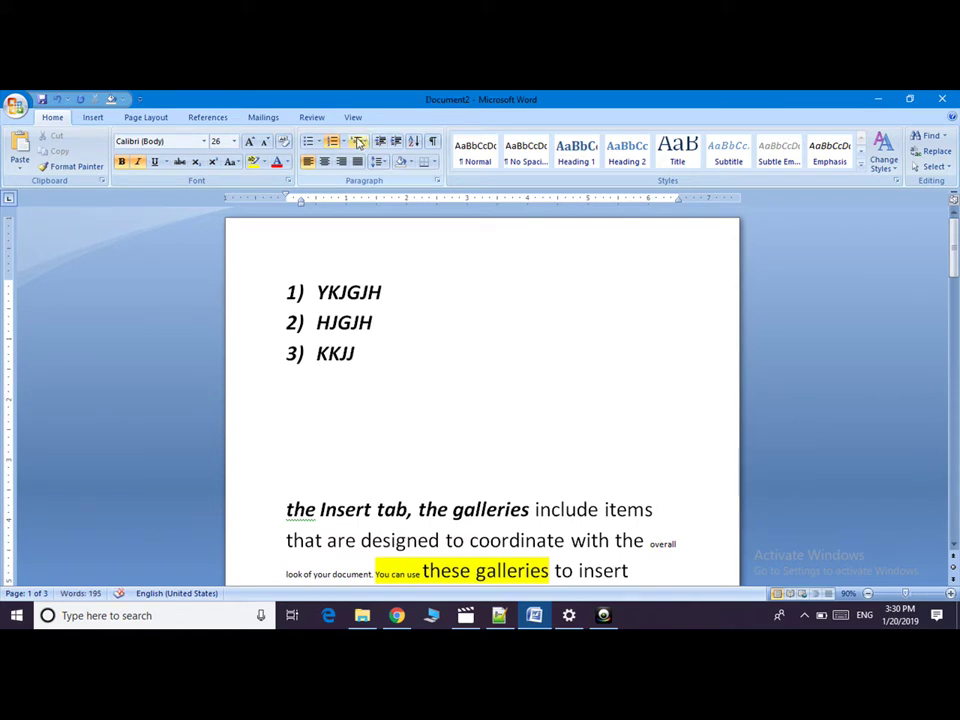
Step: Switch the list to 1. 1.1. numbering and add items JGKHGJG and HJH
left_click(358, 142)
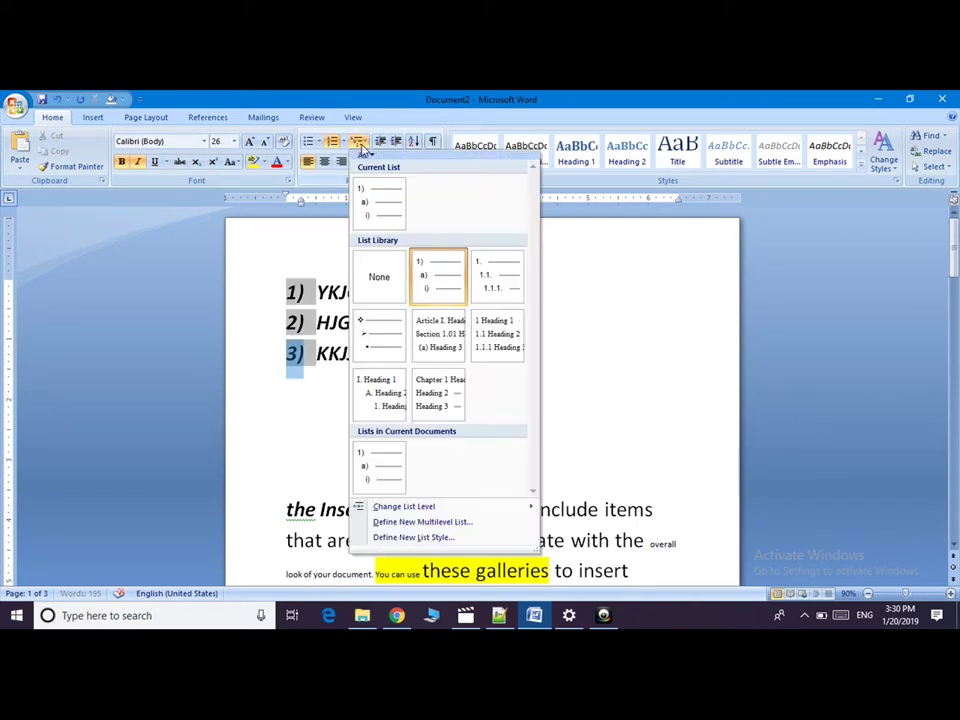
left_click(497, 274)
type("JGK")
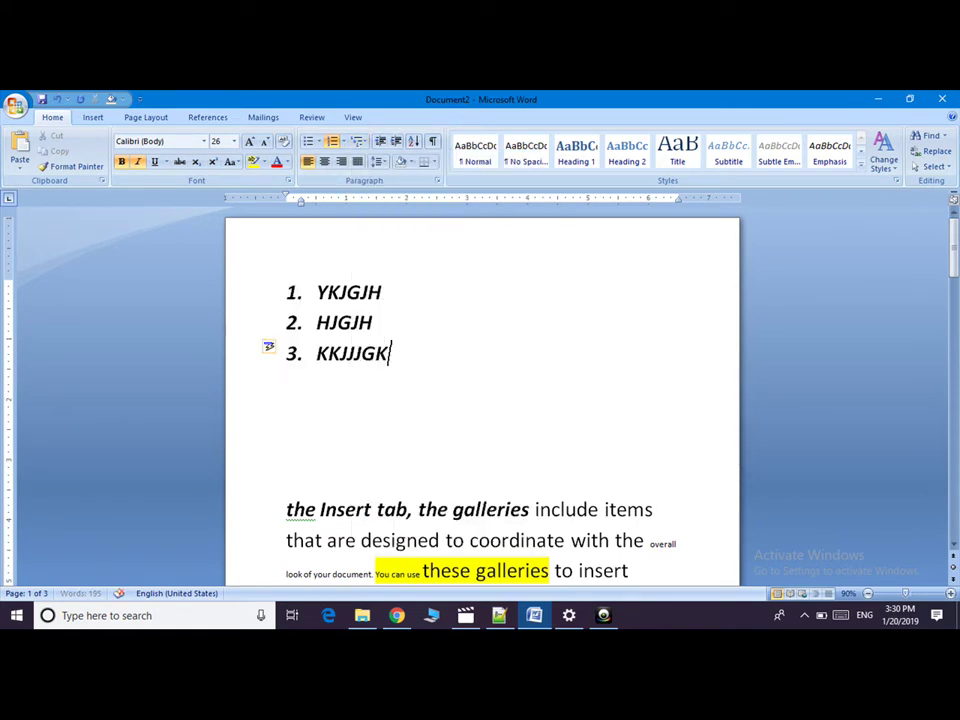
type("HGJG")
key("Return")
type("HJH")
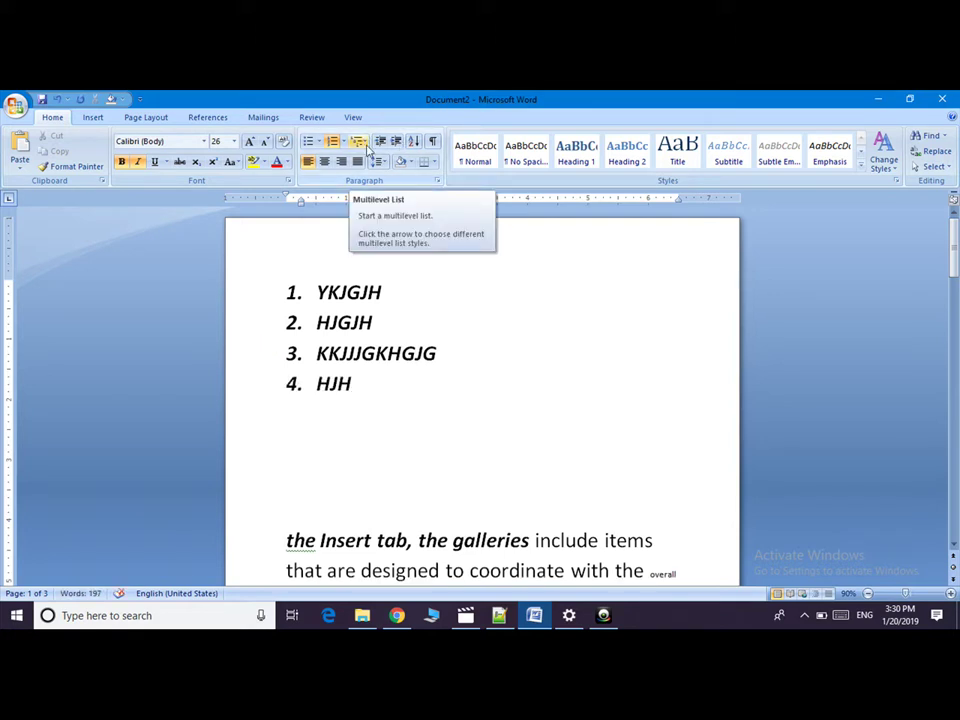
Step: Erase the typed list entries, leaving one empty '1.' item
left_click(360, 141)
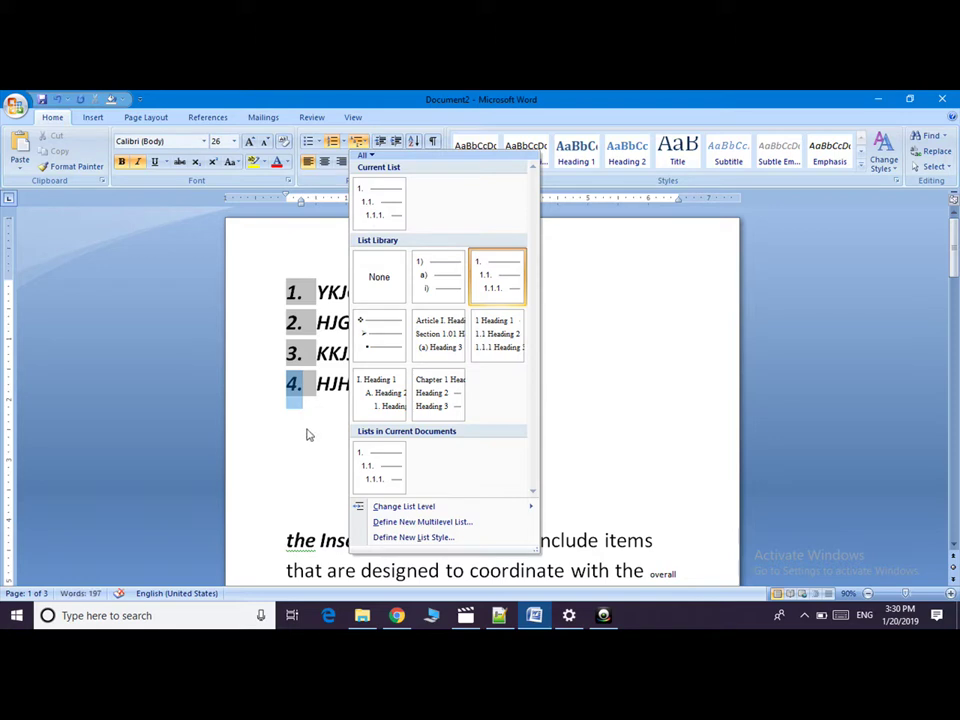
left_click(362, 403)
key("BackSpace")
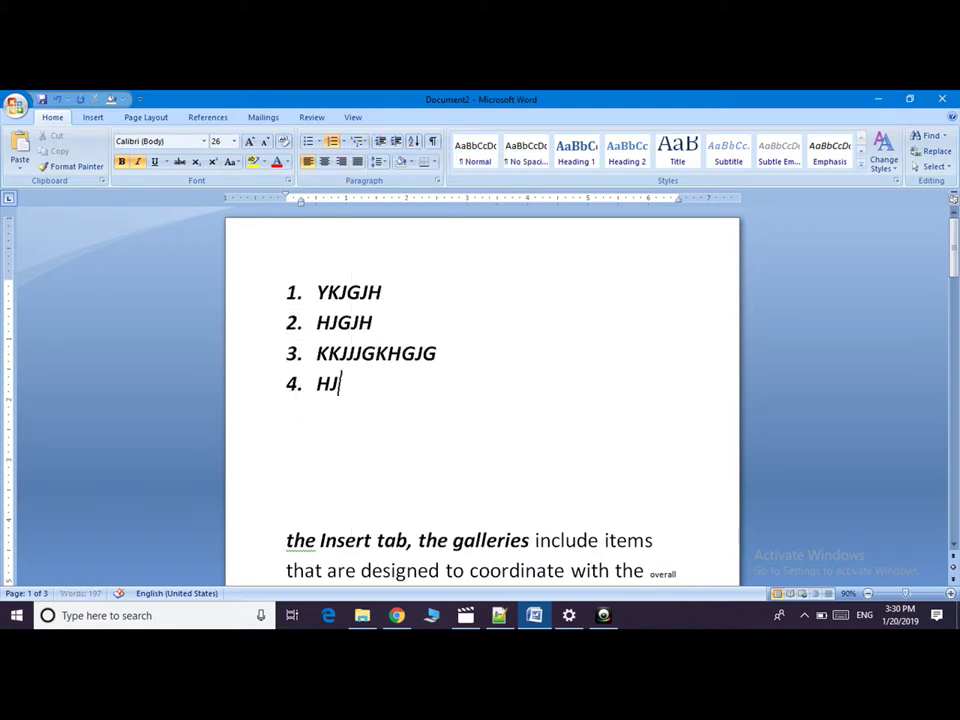
key("BackSpace")
key("BackSpace")
key("BackSpace")
key("BackSpace")
key("BackSpace")
key("BackSpace")
key("BackSpace")
key("BackSpace")
key("BackSpace")
key("BackSpace")
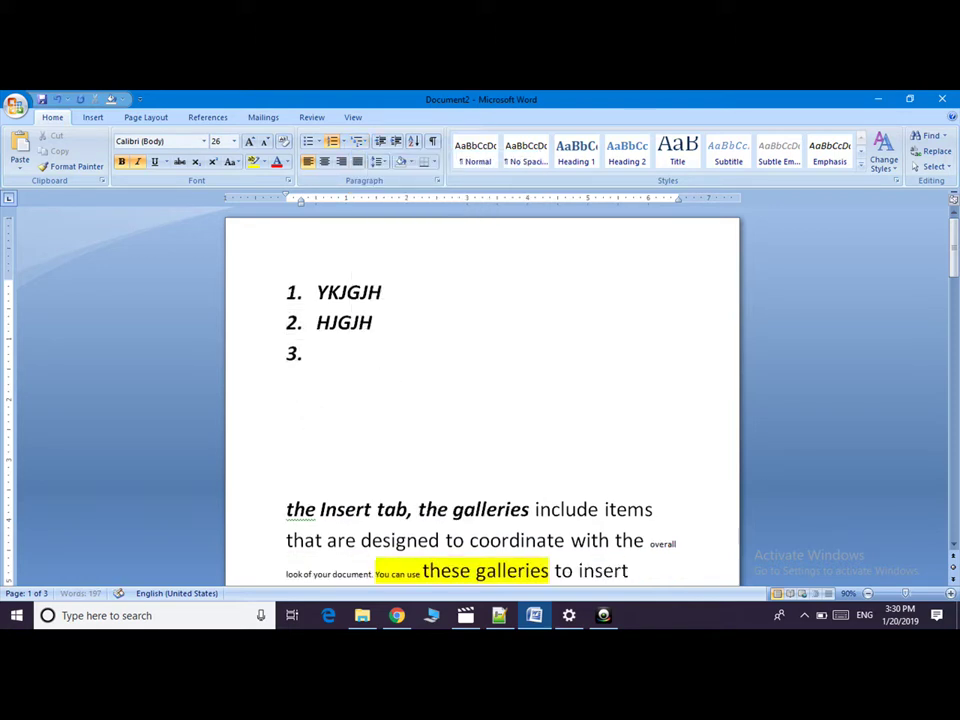
key("BackSpace")
key("BackSpace")
key("BackSpace")
key("BackSpace")
key("BackSpace")
key("BackSpace")
key("BackSpace")
key("BackSpace")
key("BackSpace")
key("BackSpace")
key("BackSpace")
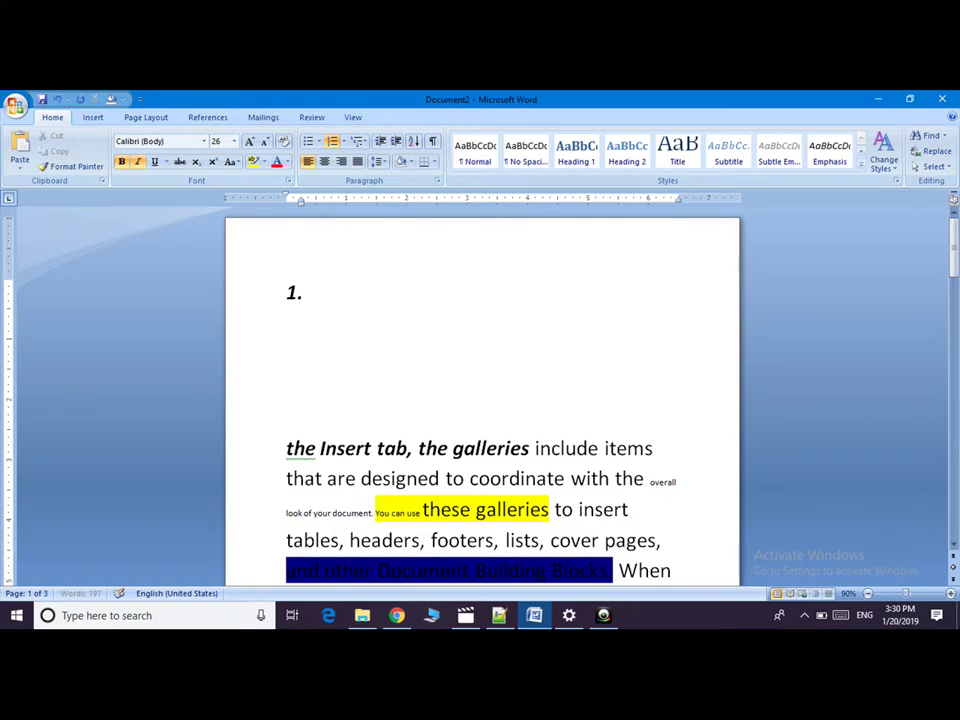
key("BackSpace")
key("BackSpace")
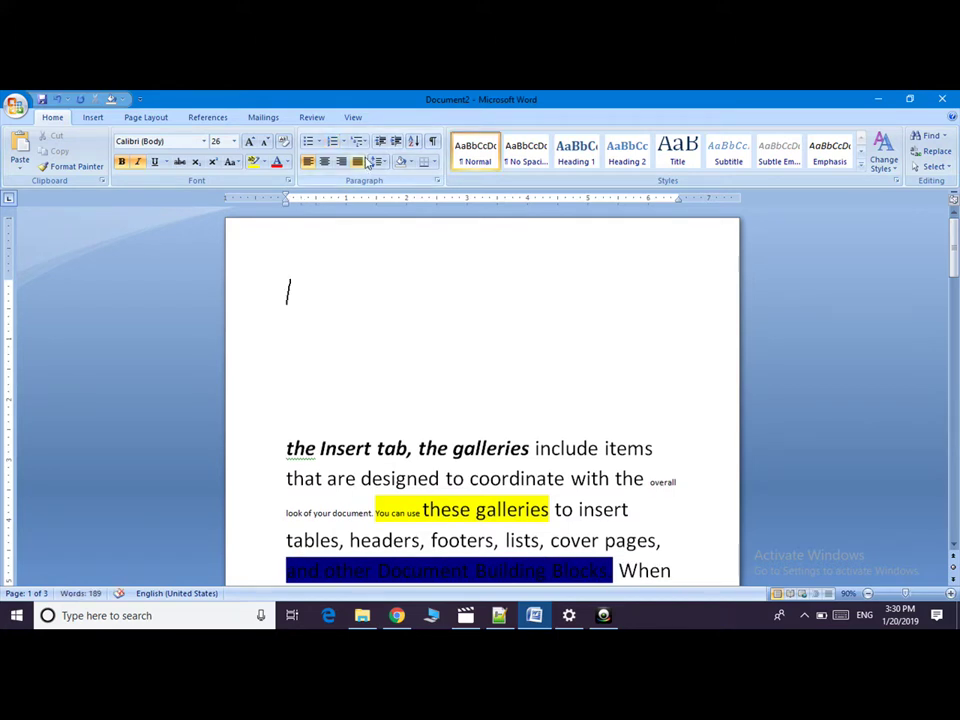
Step: Define a new multilevel list numbered 1,2,3 / I,II,III / i,ii,iii and type JHSDFJKFDFSG
left_click(360, 143)
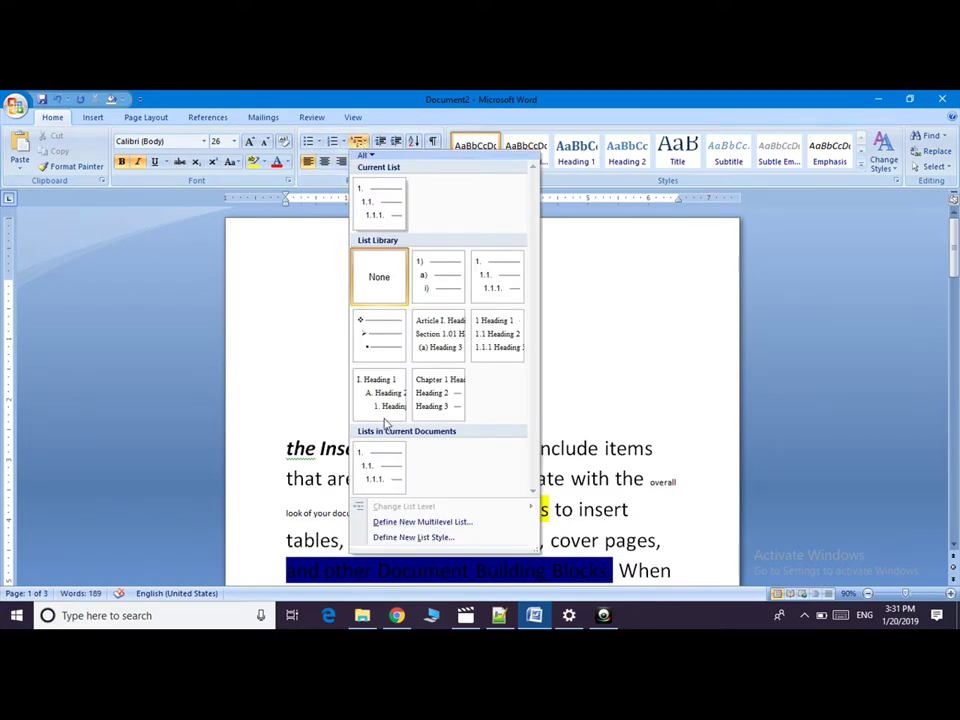
left_click(446, 523)
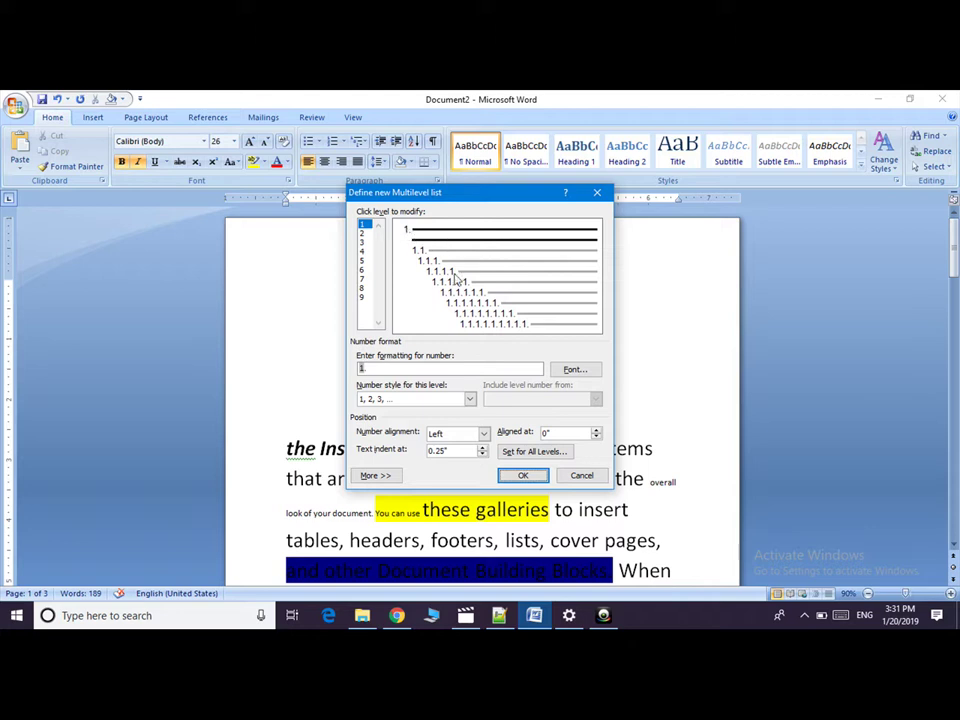
left_click(470, 399)
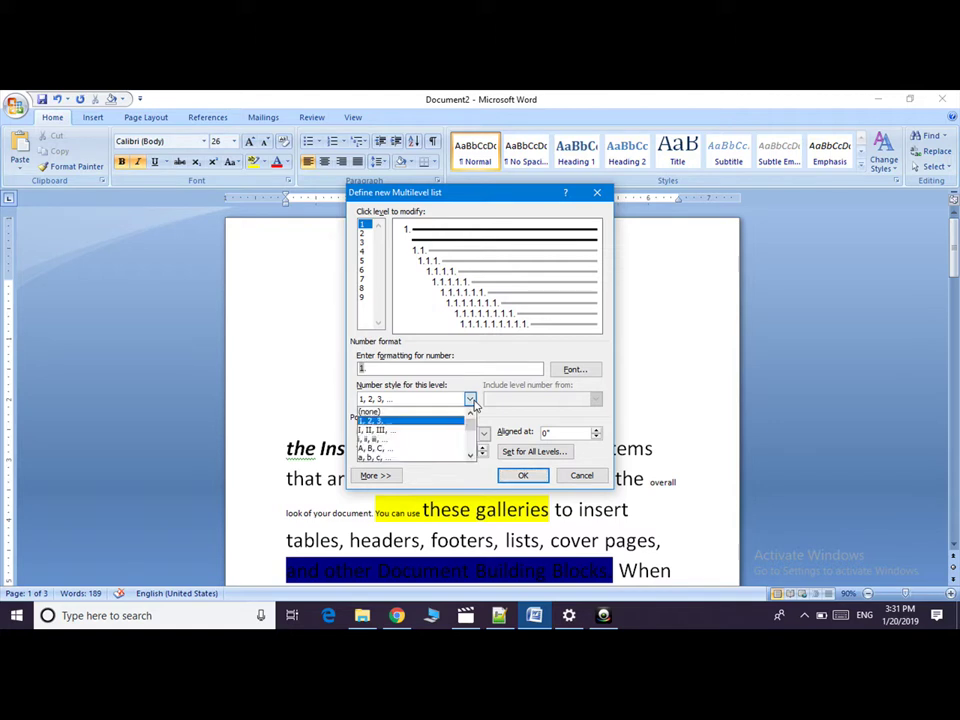
left_click(414, 421)
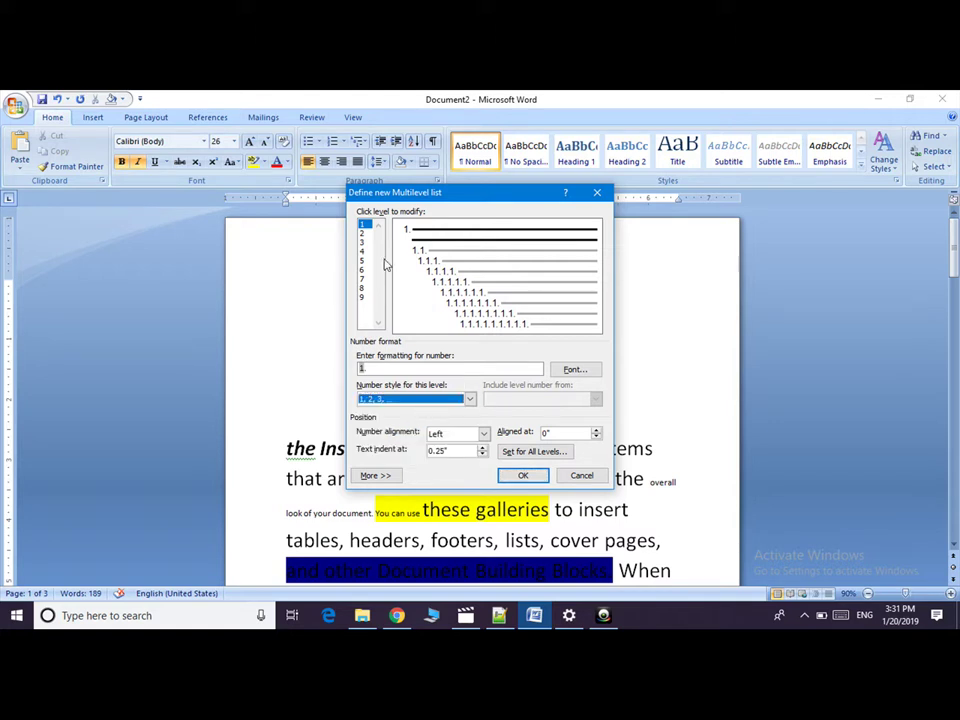
left_click(363, 233)
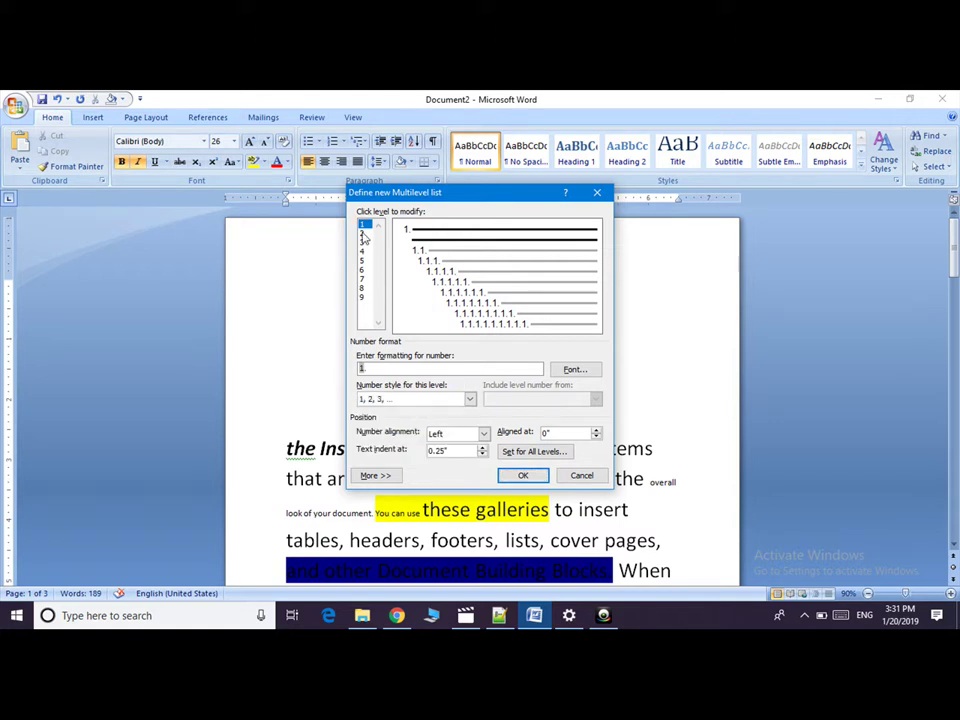
left_click(470, 399)
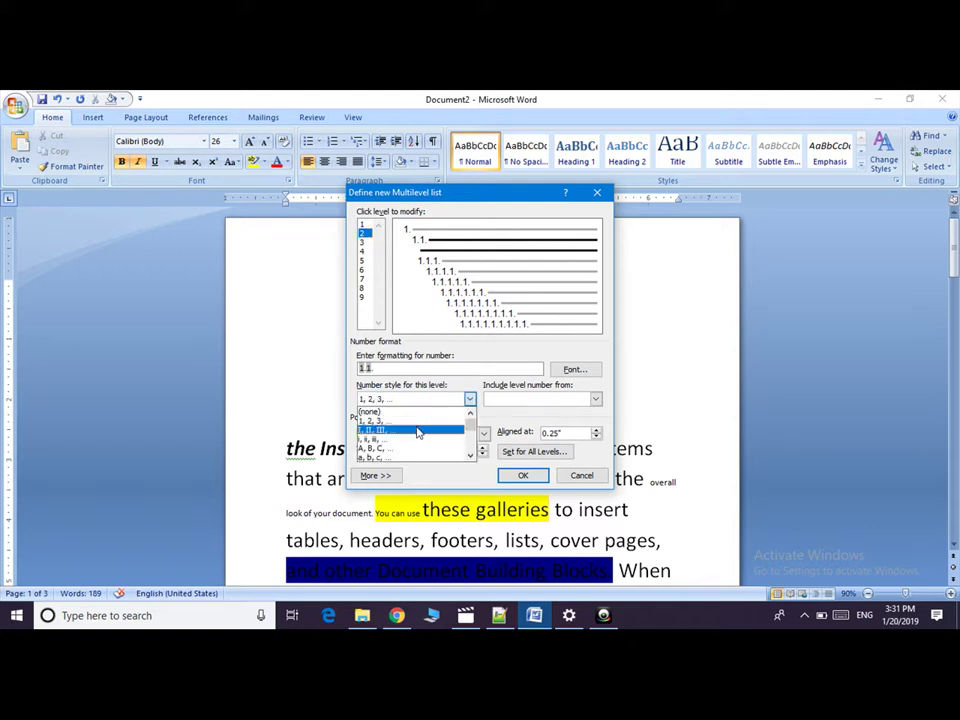
left_click(418, 432)
left_click(364, 243)
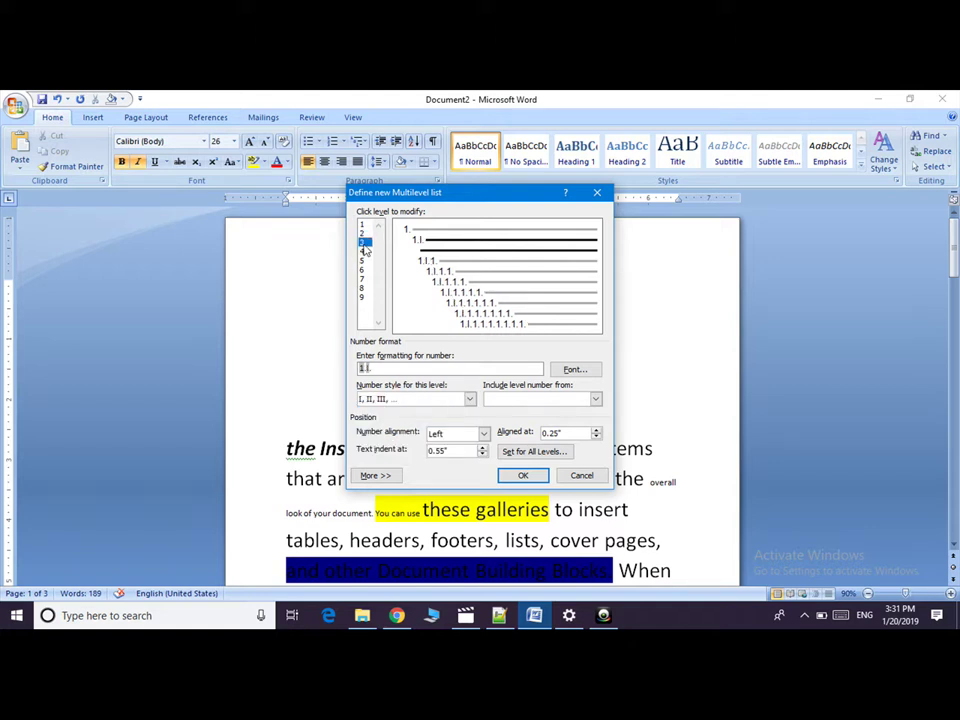
left_click(470, 399)
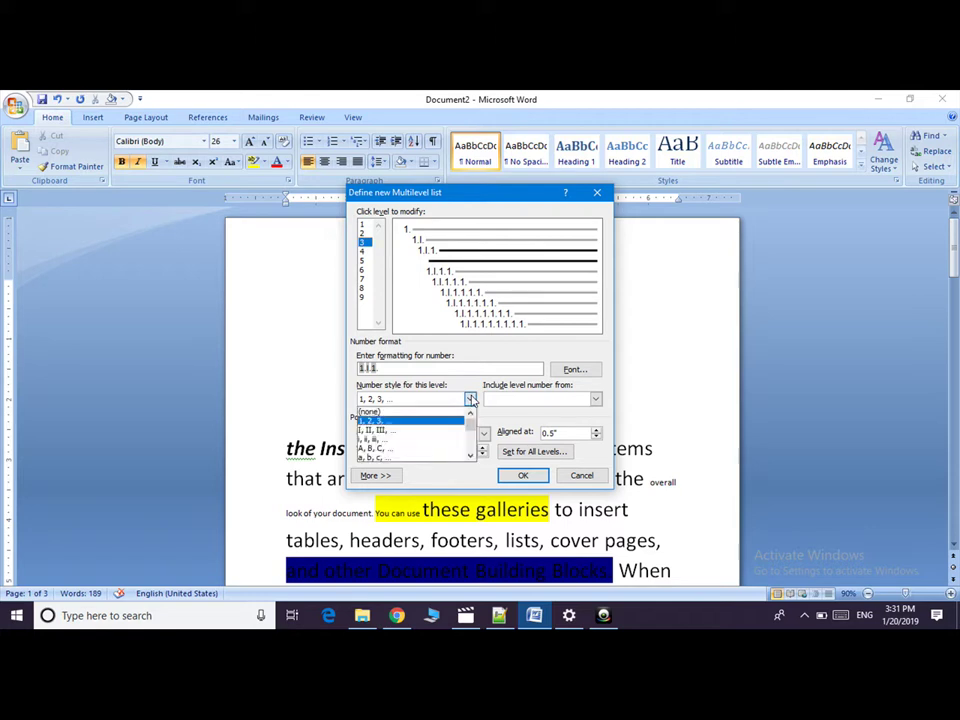
left_click(390, 441)
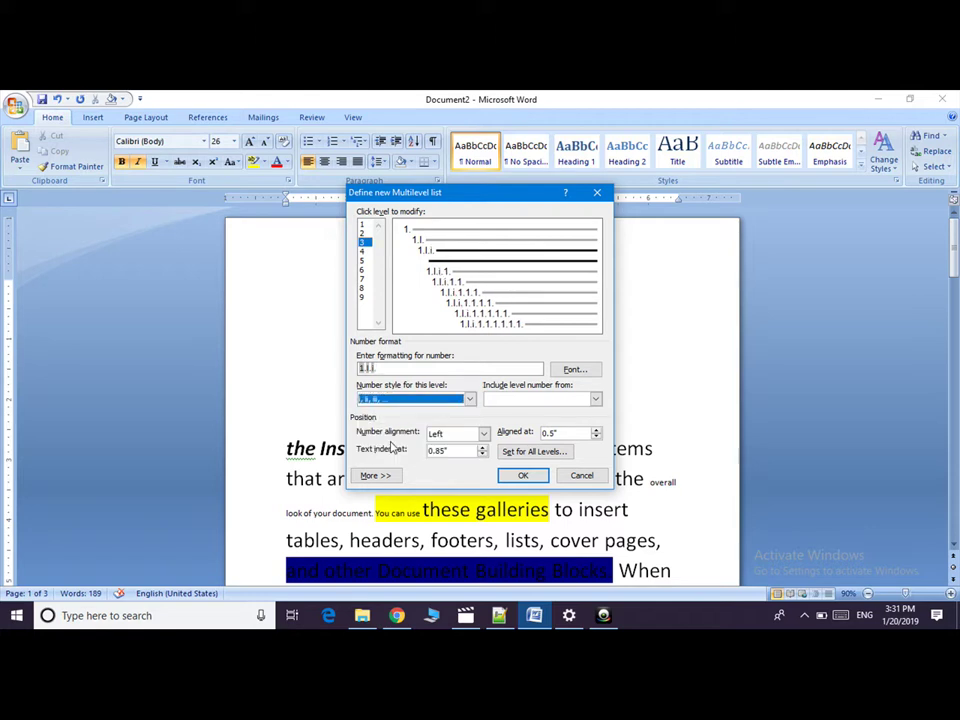
left_click(523, 475)
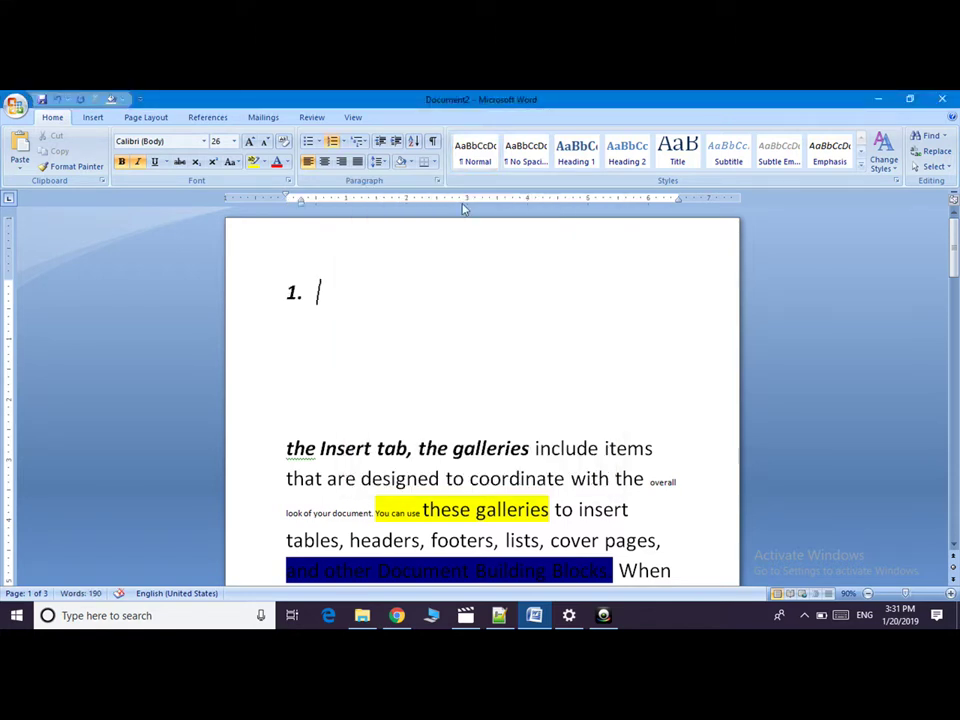
type("JHSDFJKF")
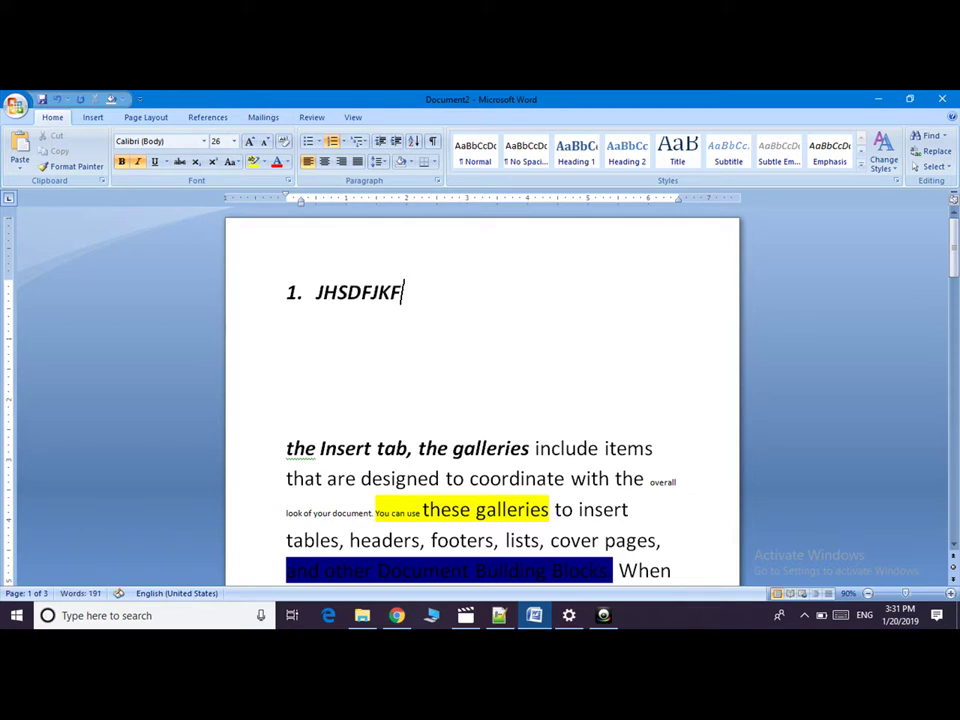
type("DFSG")
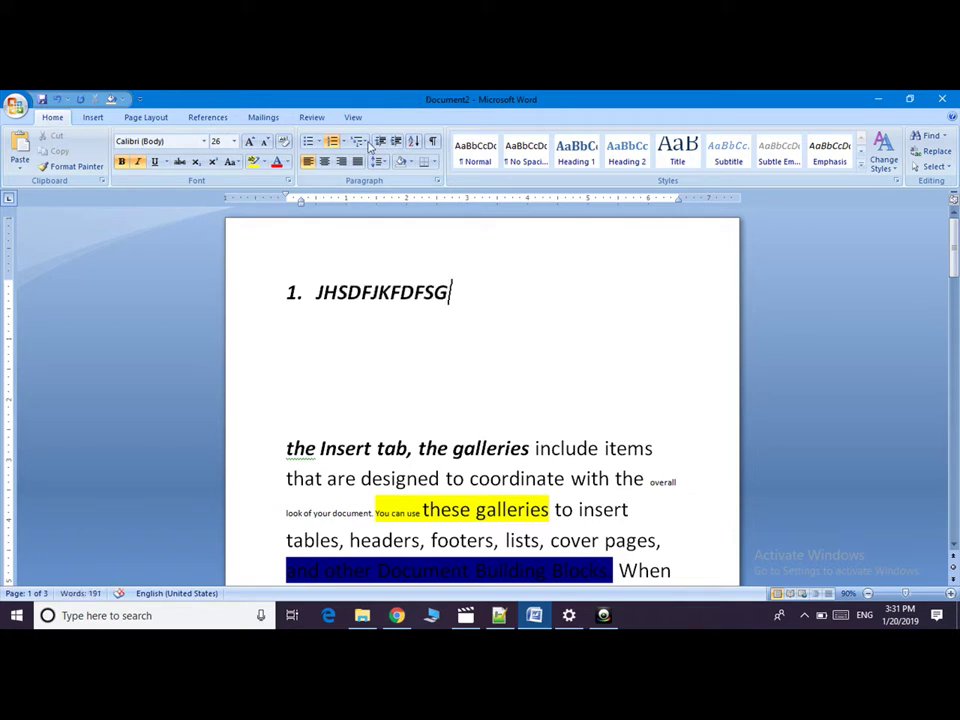
Step: Demote JHSDFJKFDFSG to level 2 (1.I.) and start a new item DFGDGDFB
left_click(365, 143)
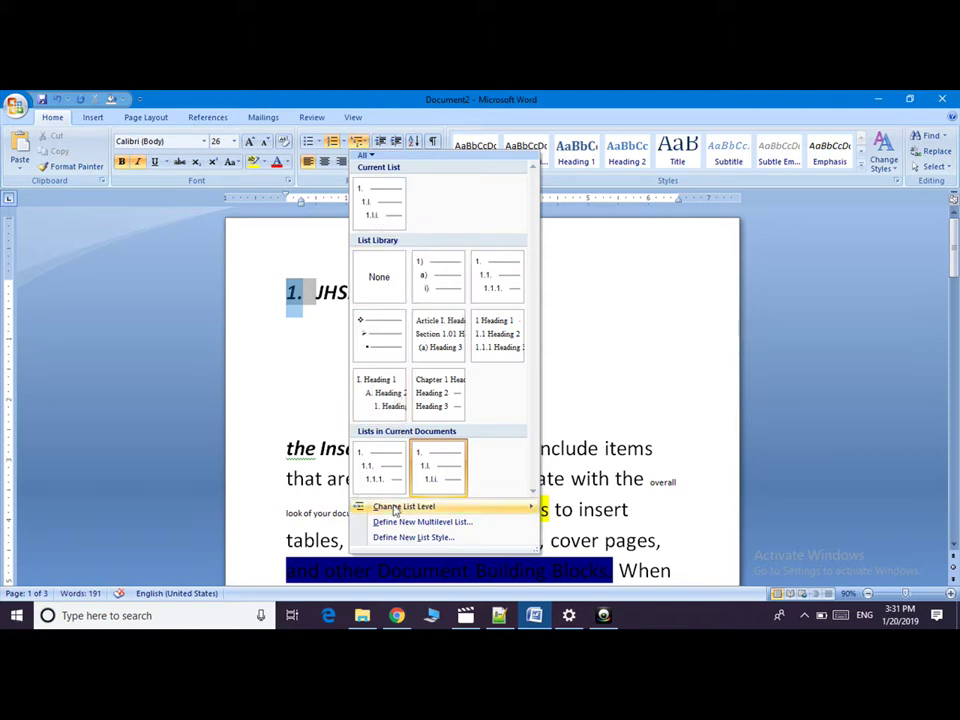
mouse_move(406, 511)
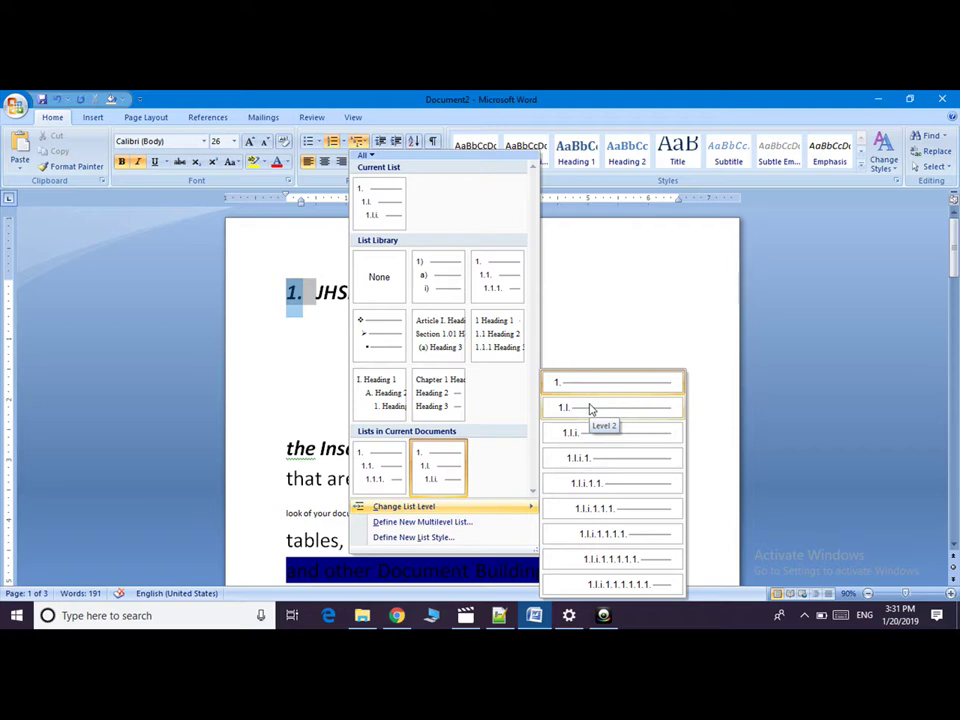
left_click(590, 408)
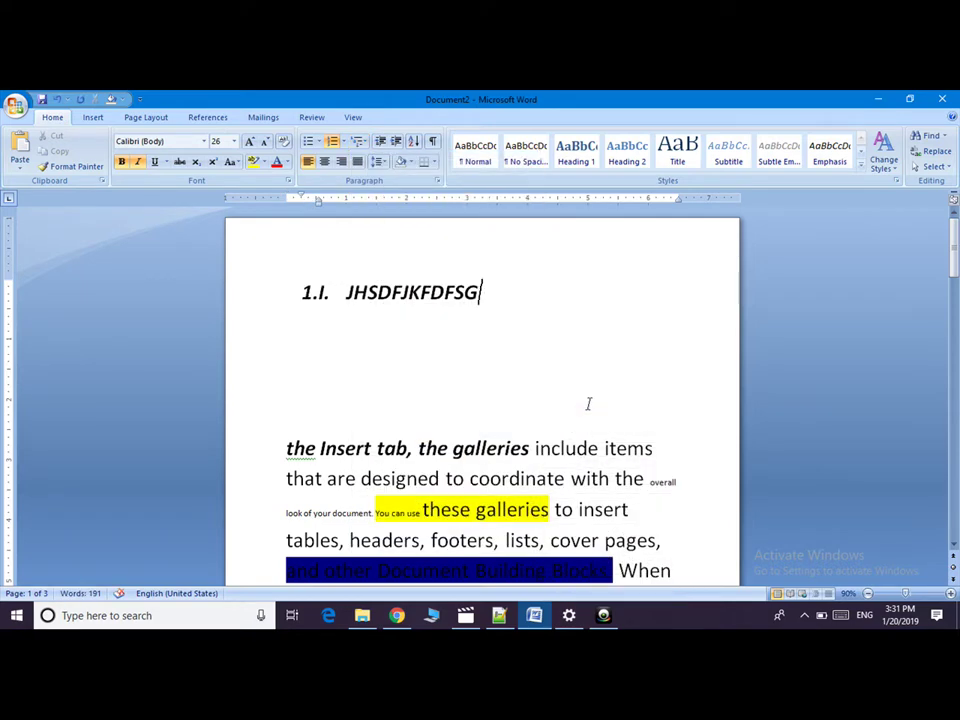
key("Return")
type("DFGDG")
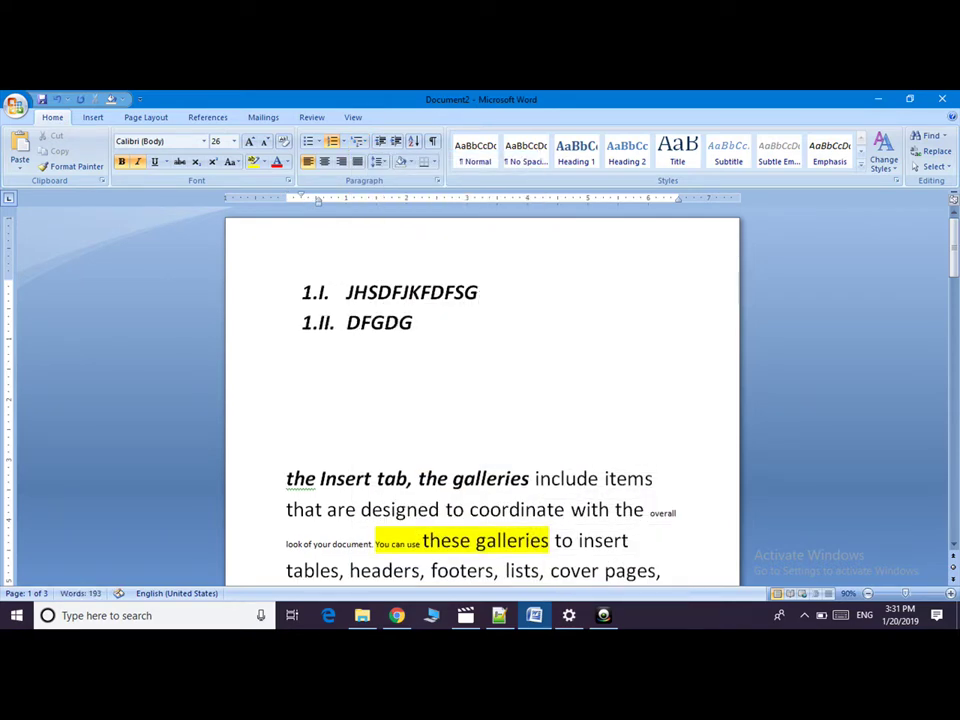
type("DFB")
Step: Demote the second item to level 3 (1.I.i.) and finish its text
left_click(315, 292)
left_click(357, 141)
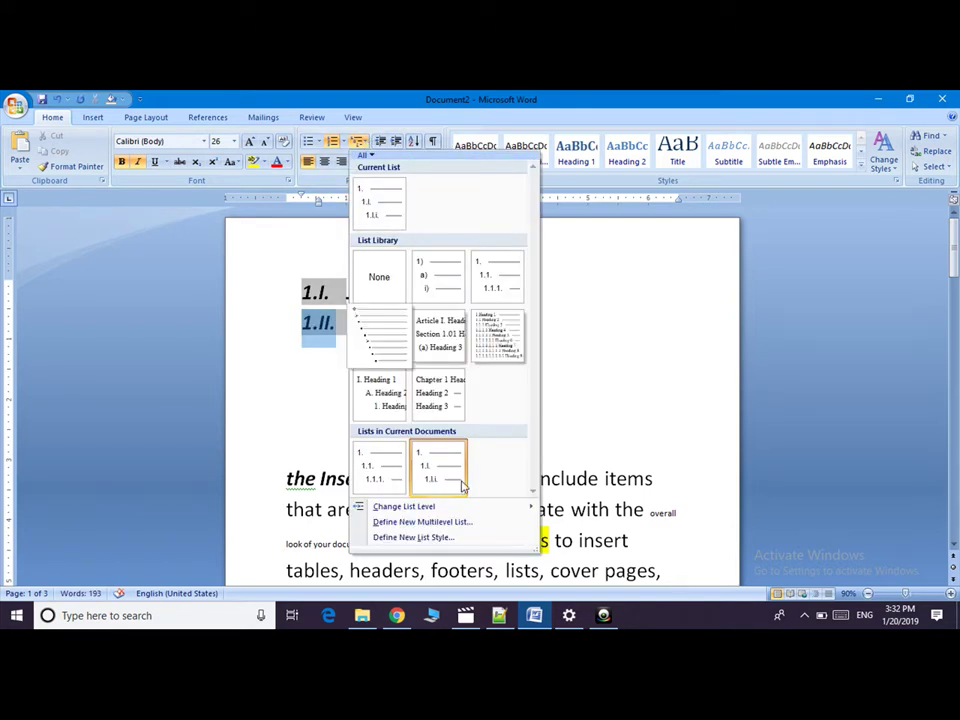
mouse_move(380, 506)
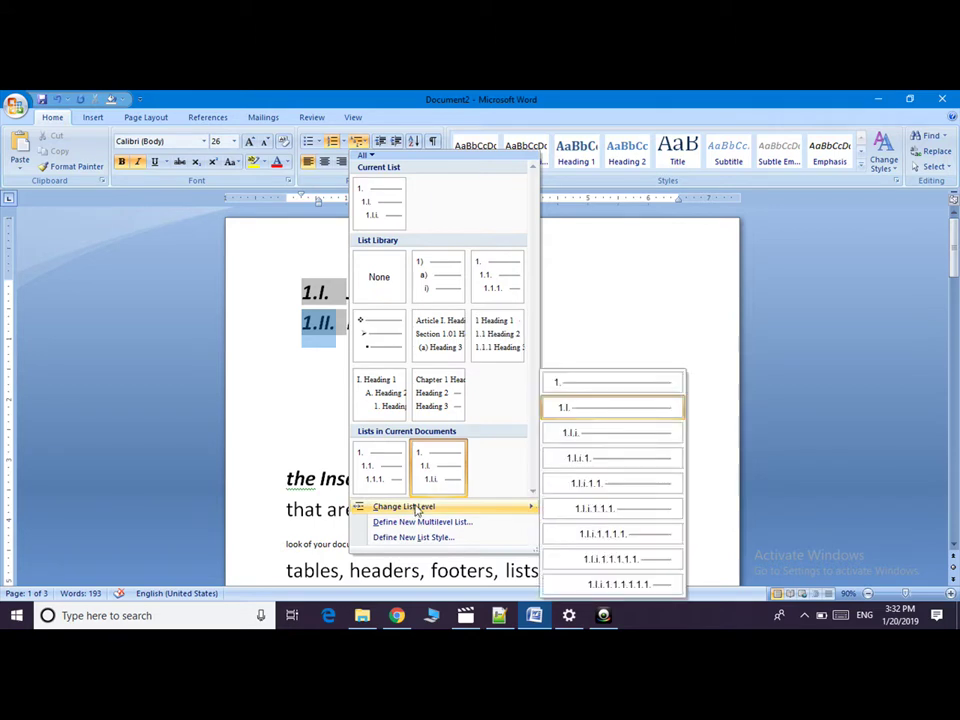
left_click(590, 444)
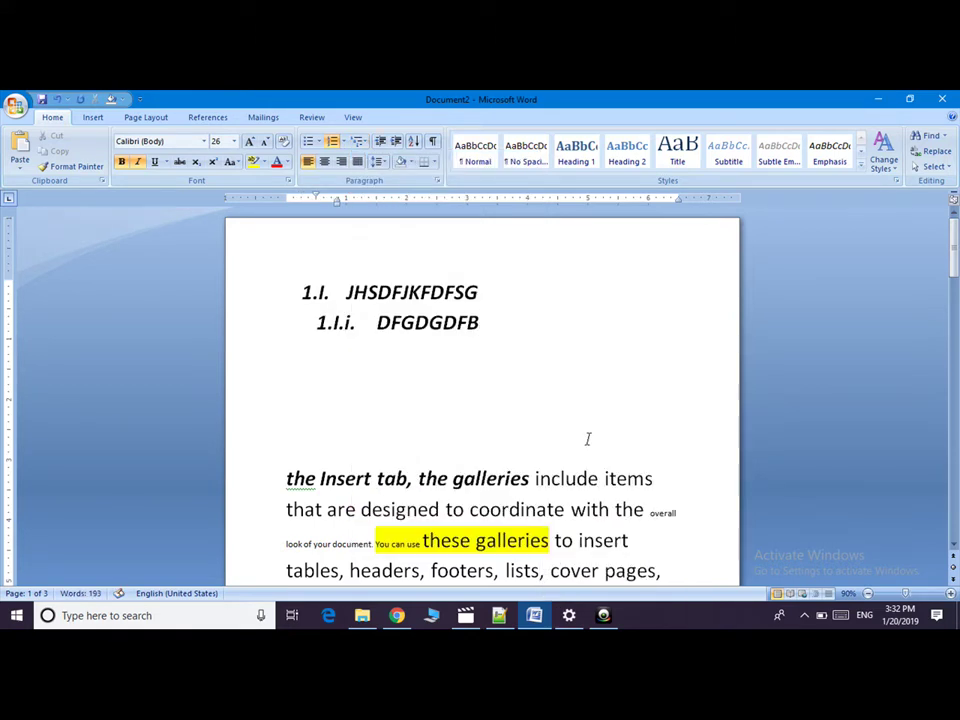
type("DFBDHFDH")
Step: Add extra level-3 items DFHDHD and FHDN, then backspace to remove them
key("Return")
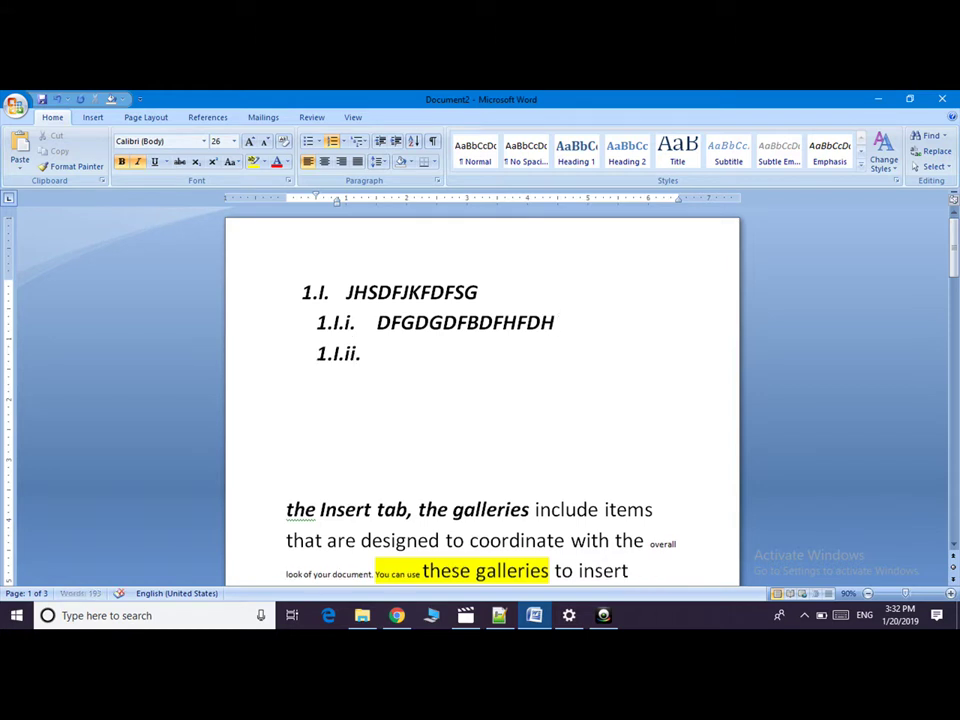
type("DFHDHD")
key("Return")
type("F")
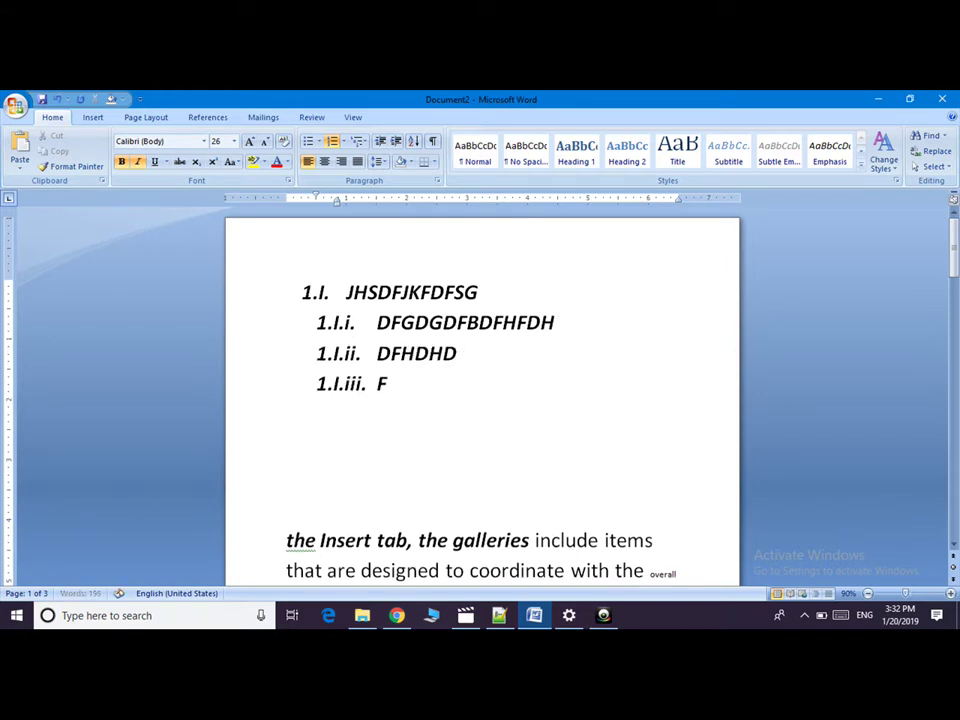
type("HDN")
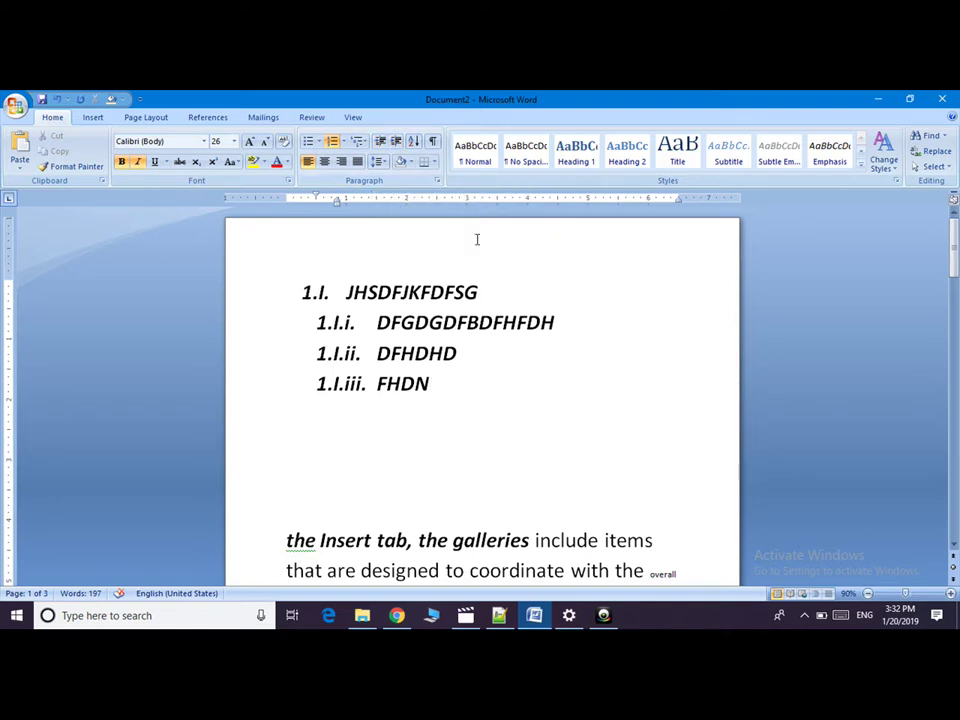
key("BackSpace")
key("BackSpace")
key("BackSpace")
key("BackSpace")
key("BackSpace")
key("BackSpace")
key("BackSpace")
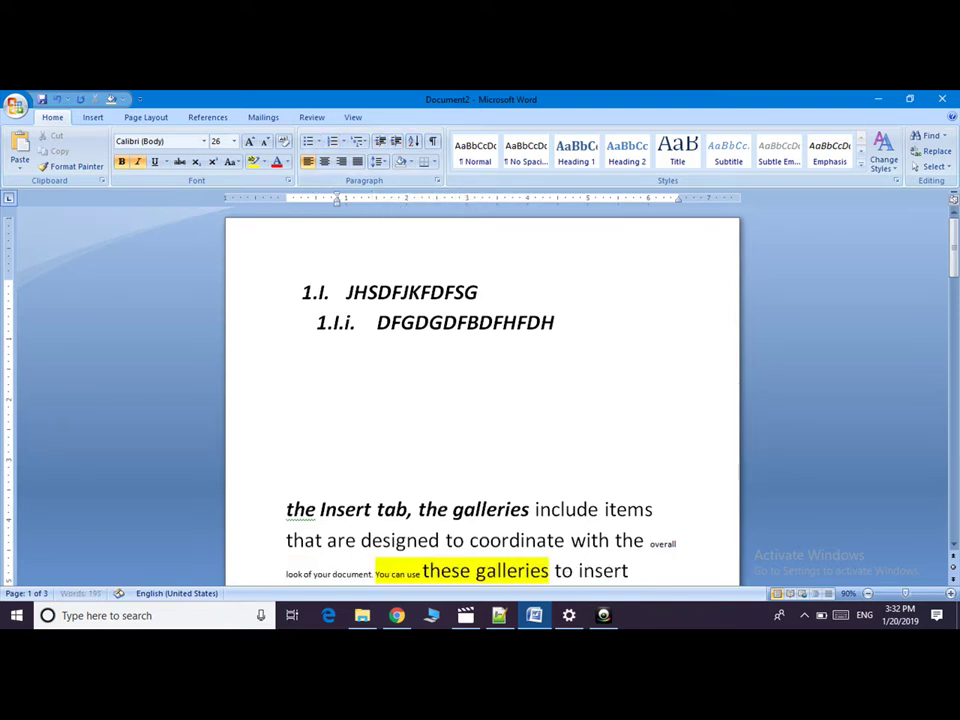
Step: Erase the leftover sub-item and move the 'the Insert tab' paragraph flush to the left margin
key("BackSpace")
key("BackSpace")
key("BackSpace")
key("BackSpace")
key("BackSpace")
key("BackSpace")
key("BackSpace")
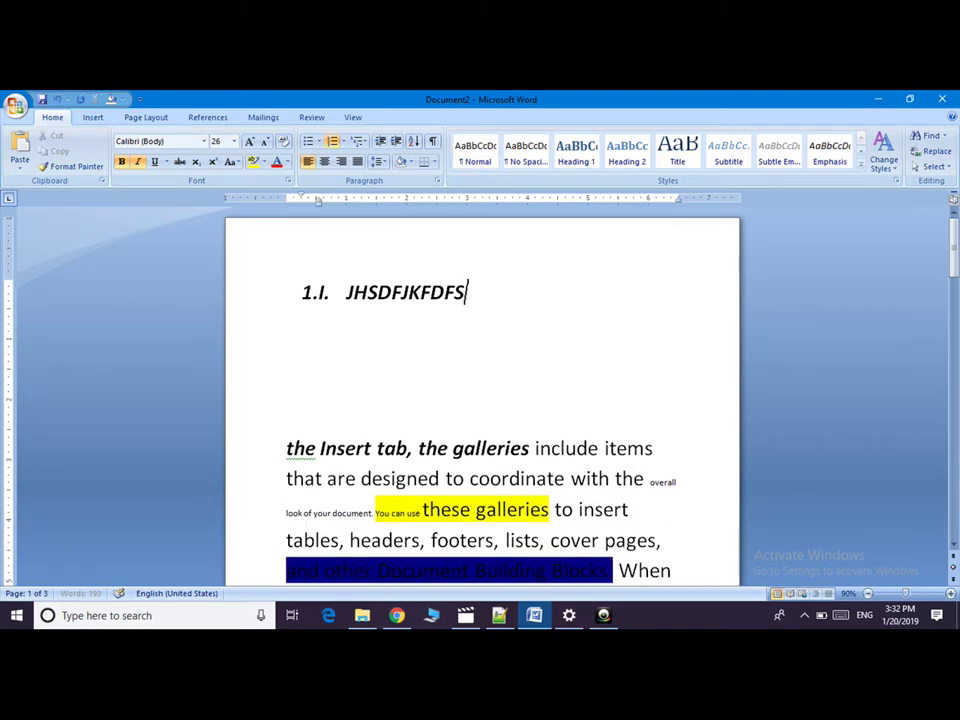
key("BackSpace")
key("BackSpace")
key("BackSpace")
key("BackSpace")
key("BackSpace")
key("BackSpace")
key("BackSpace")
key("BackSpace")
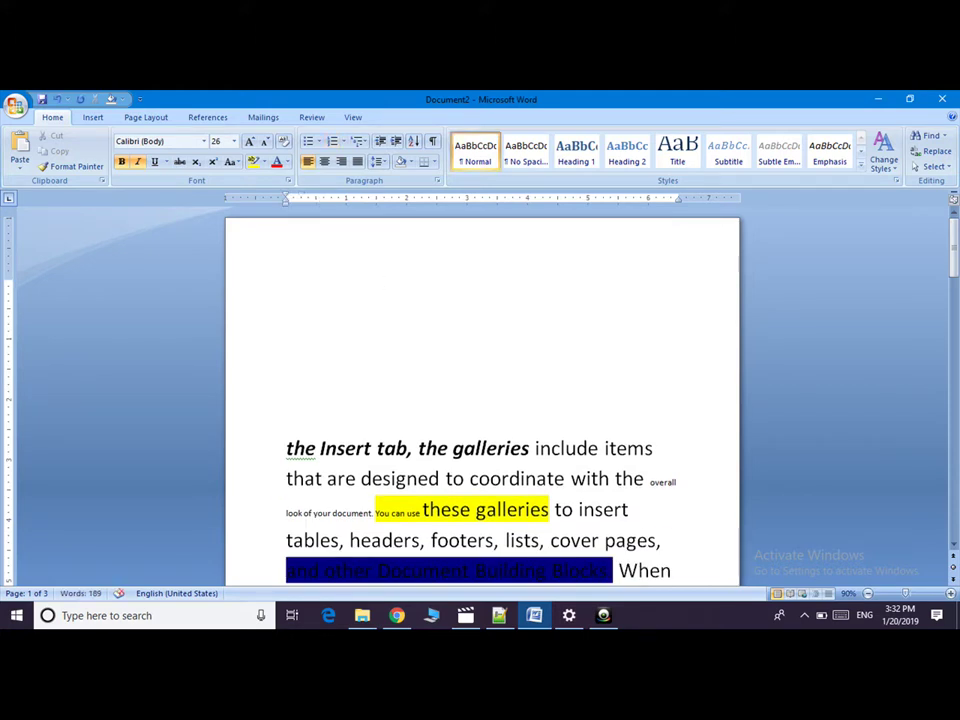
left_click(287, 449)
left_click(396, 145)
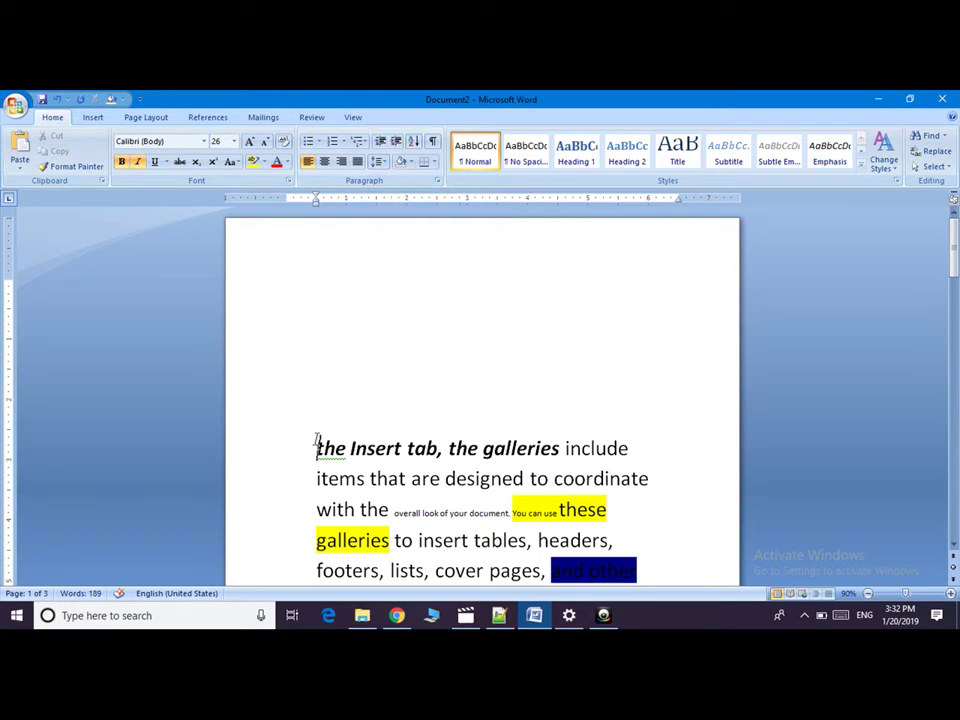
left_click(396, 143)
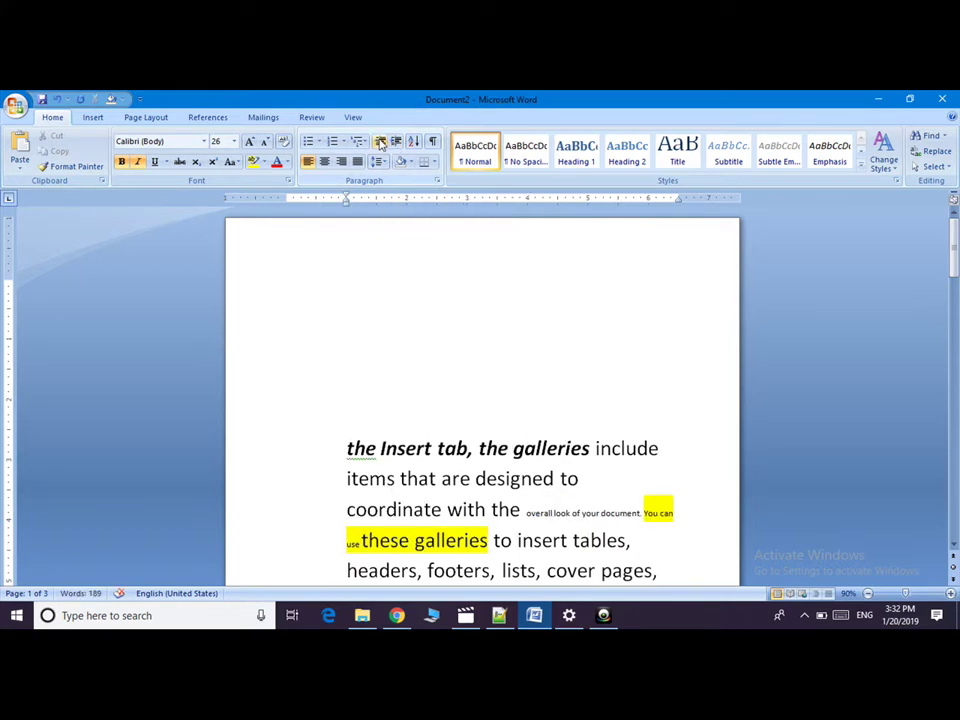
left_click(380, 143)
left_click(380, 143)
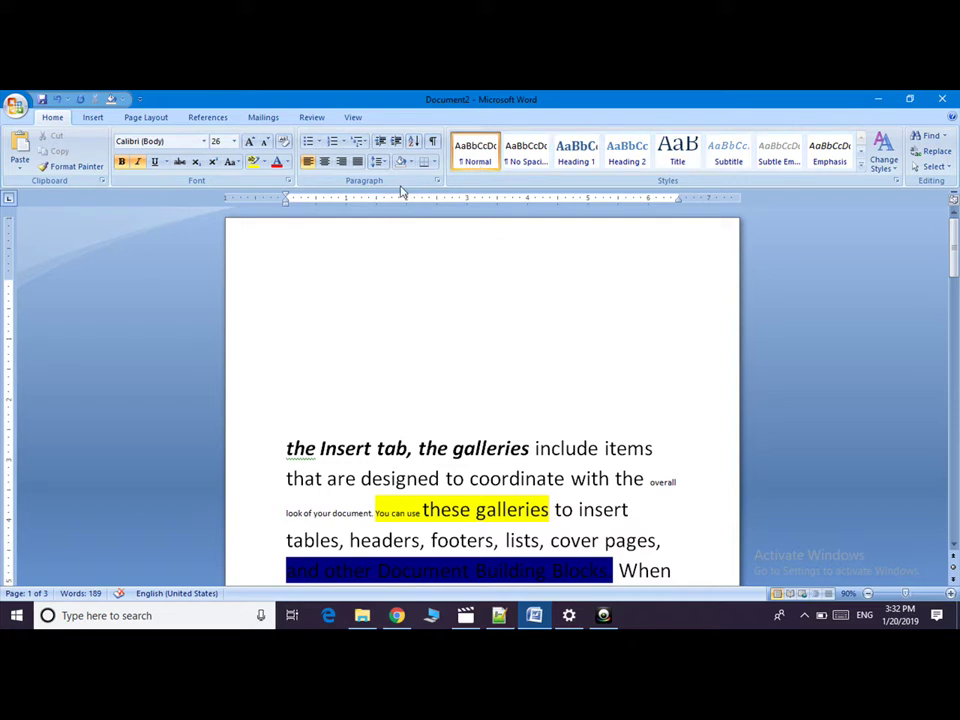
Step: Type the words HSDJK, ASDSF, SDGS, YTJ and FGH on separate lines above the paragraph
left_click(336, 302)
type("HSDJK")
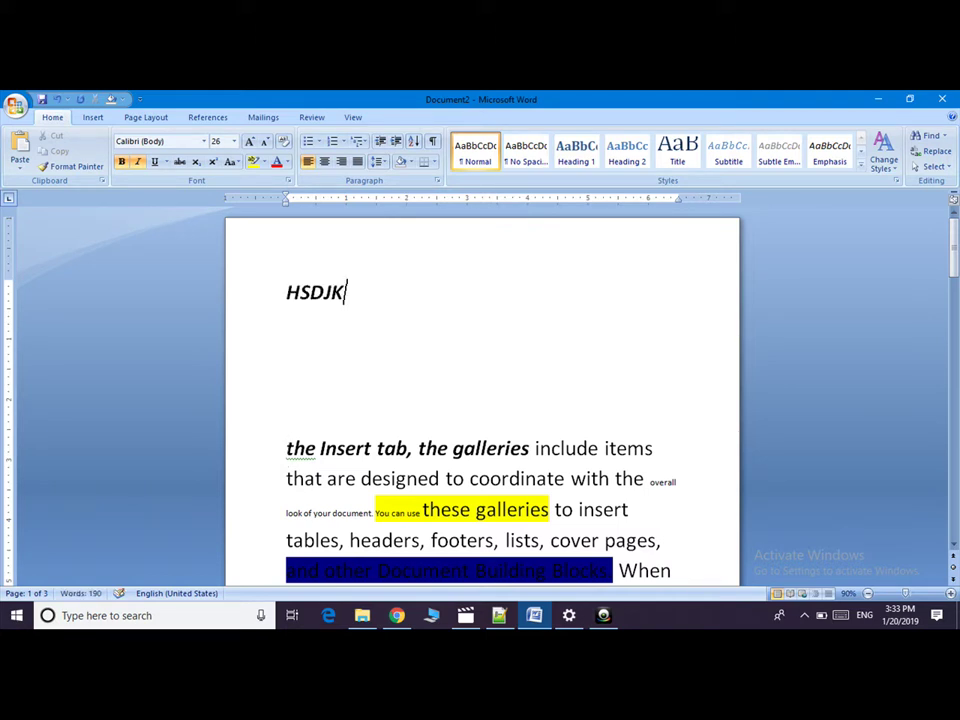
key("Return")
type("ASDSF")
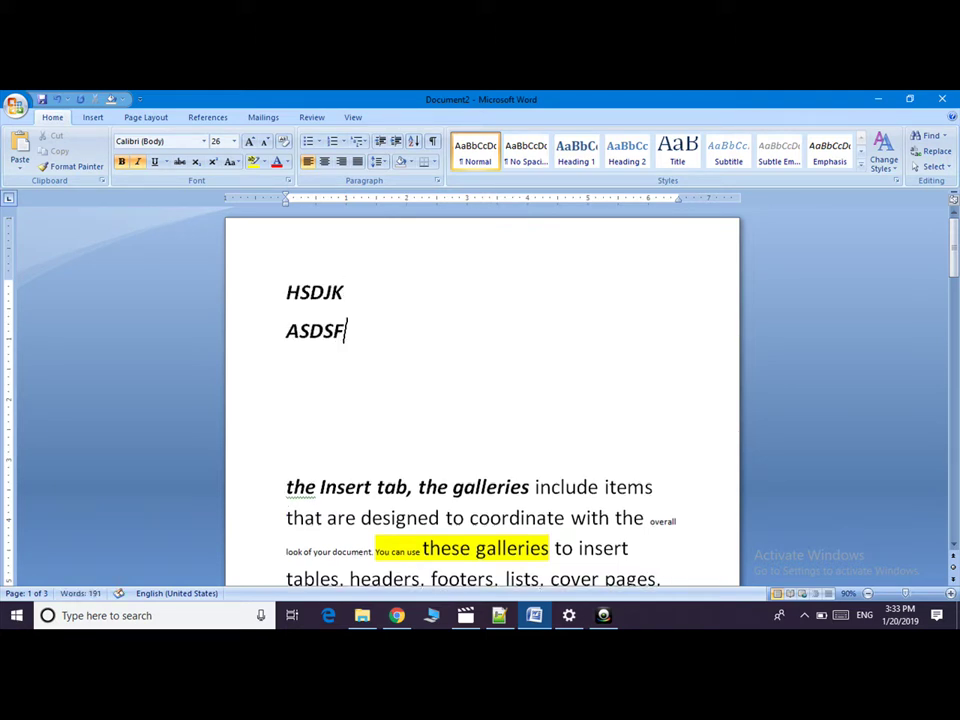
key("Return")
type("SDGS")
key("Return")
type("SDG")
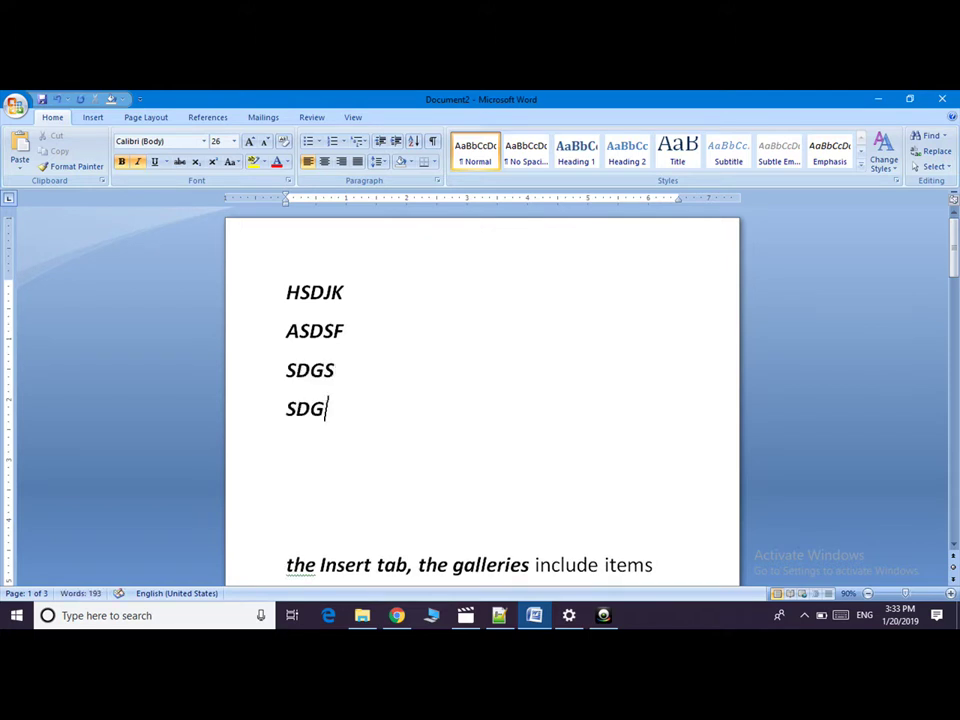
key("Return")
type("SDGF")
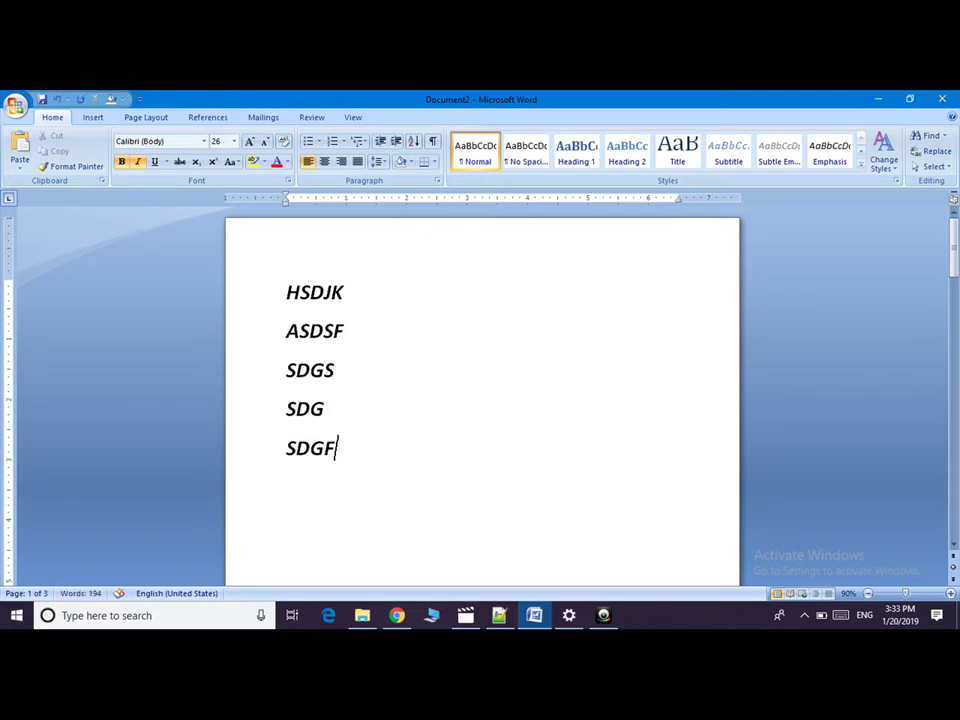
key("BackSpace")
key("BackSpace")
key("BackSpace")
key("BackSpace")
key("BackSpace")
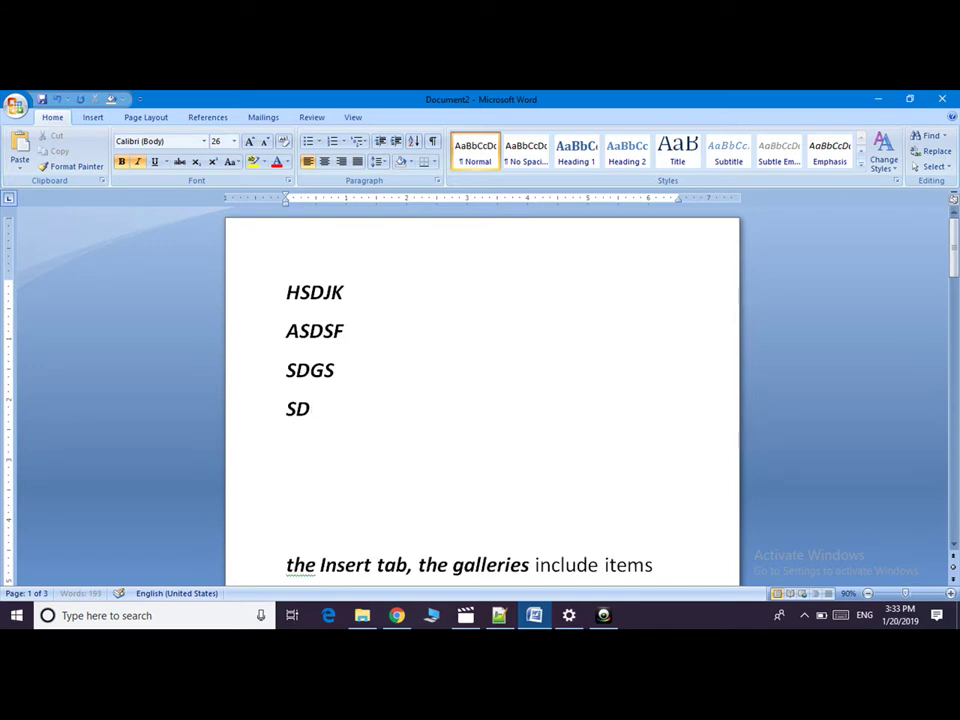
key("BackSpace")
key("BackSpace")
key("BackSpace")
type("YTJ")
key("Return")
type("FGH")
key("Return")
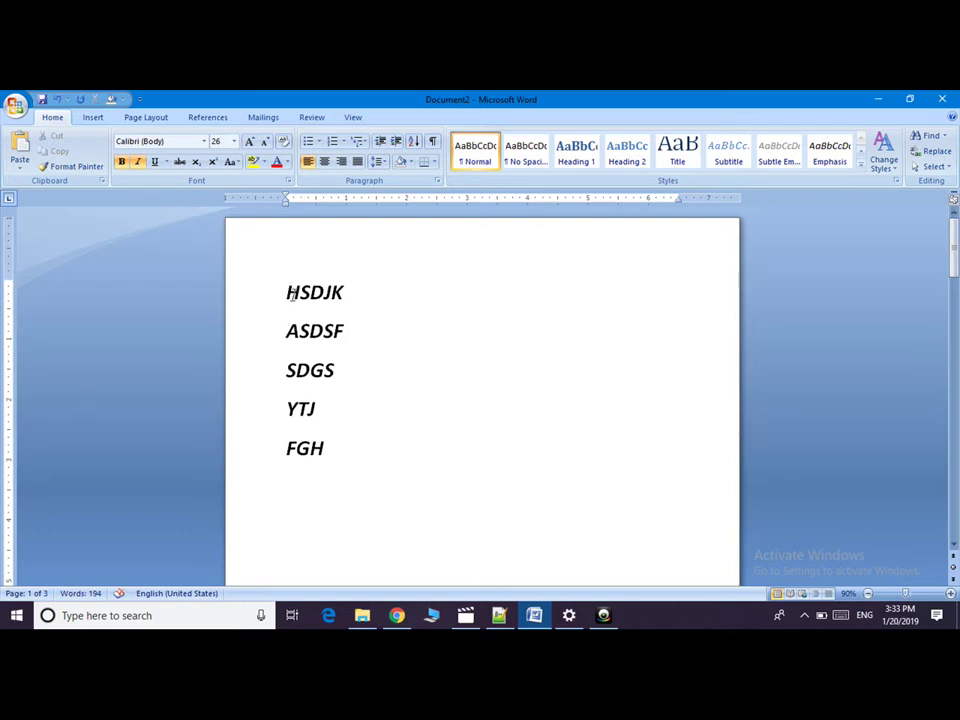
Step: Sort the five words in ascending alphabetical order
mouse_move(286, 288)
left_mouse_down()
mouse_move(309, 462)
mouse_move(332, 463)
left_mouse_up()
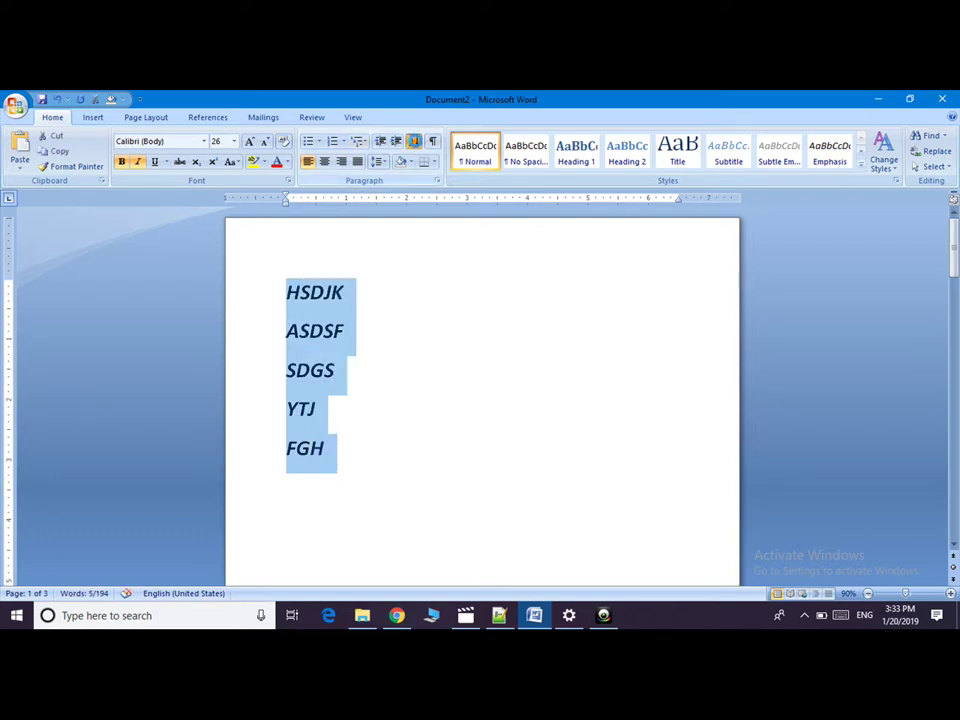
left_click(416, 145)
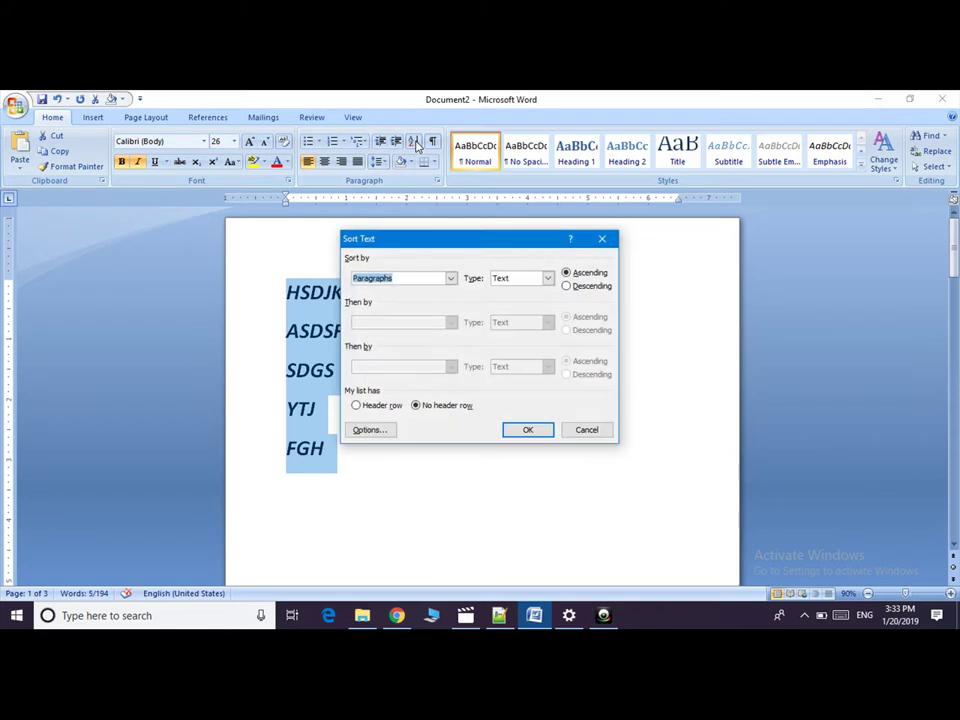
left_click(527, 430)
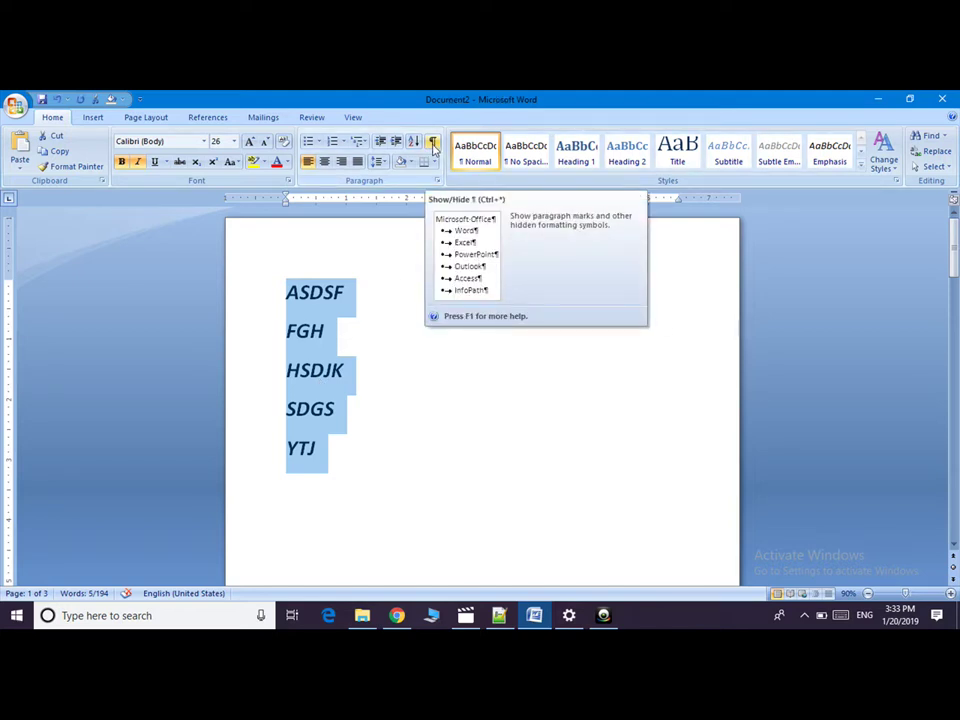
left_click_drag(953, 235, 953, 275)
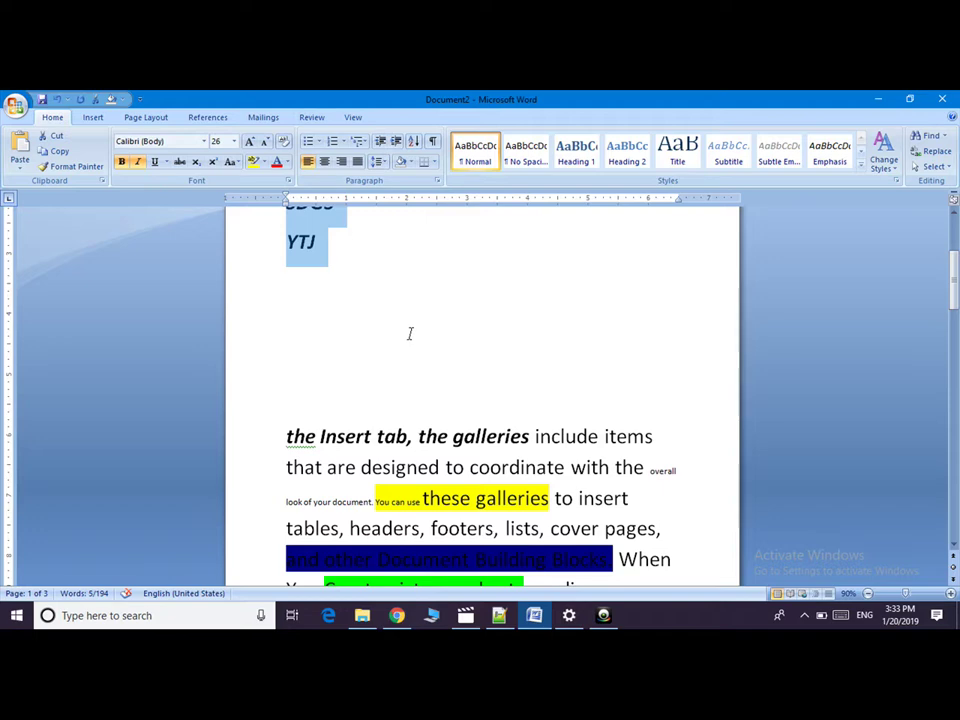
Step: Delete the sorted word list and show paragraph and space marks
key("Delete")
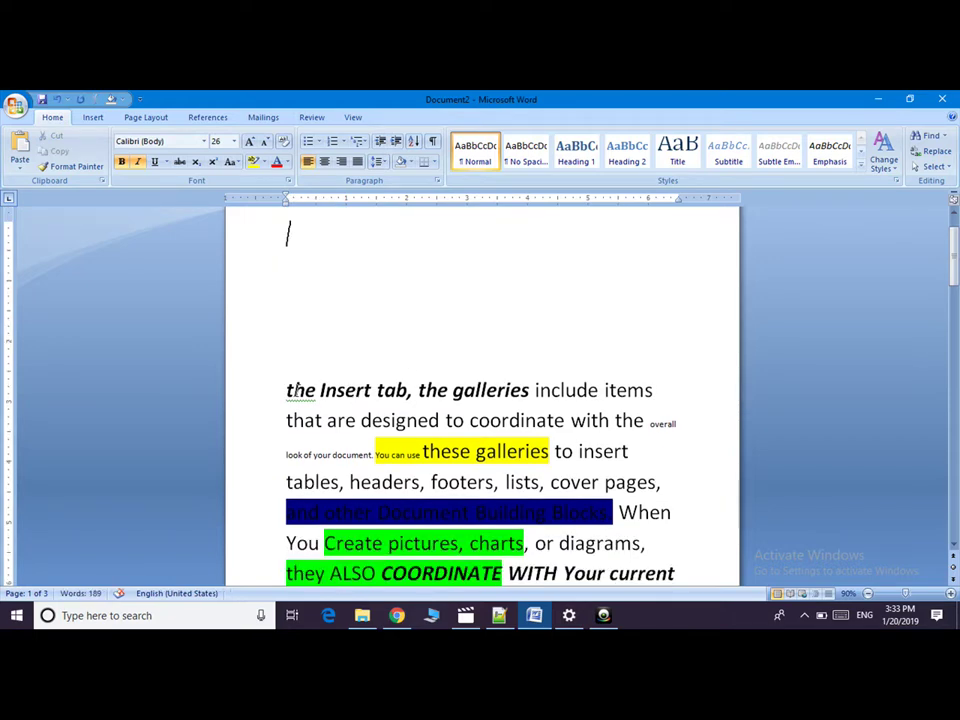
scroll(287, 390, "down", 1)
scroll(287, 390, "down", 1)
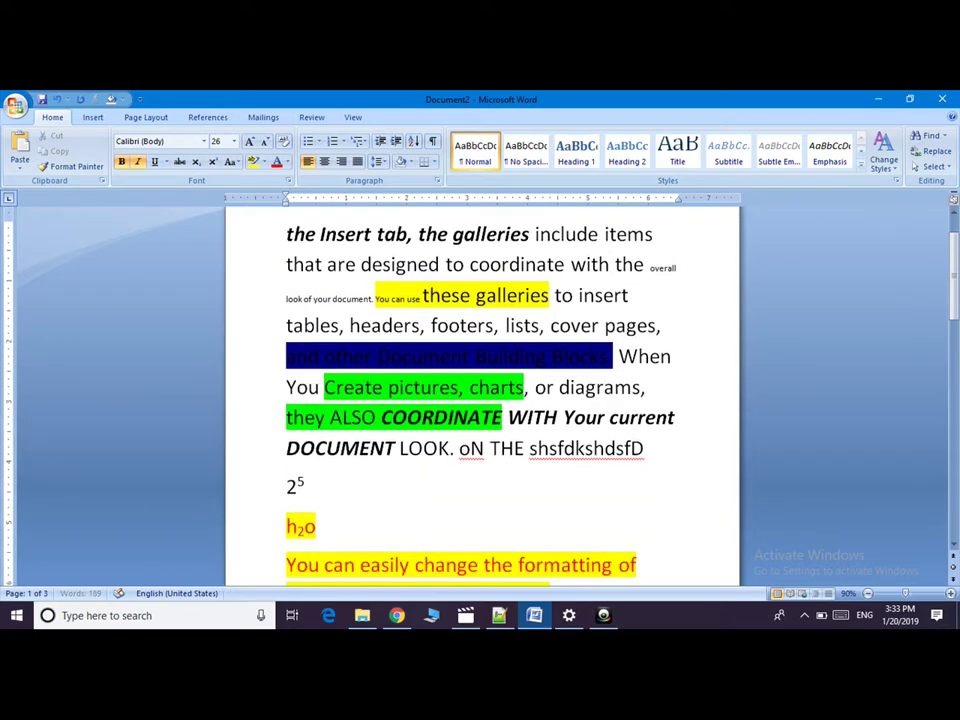
left_click(432, 142)
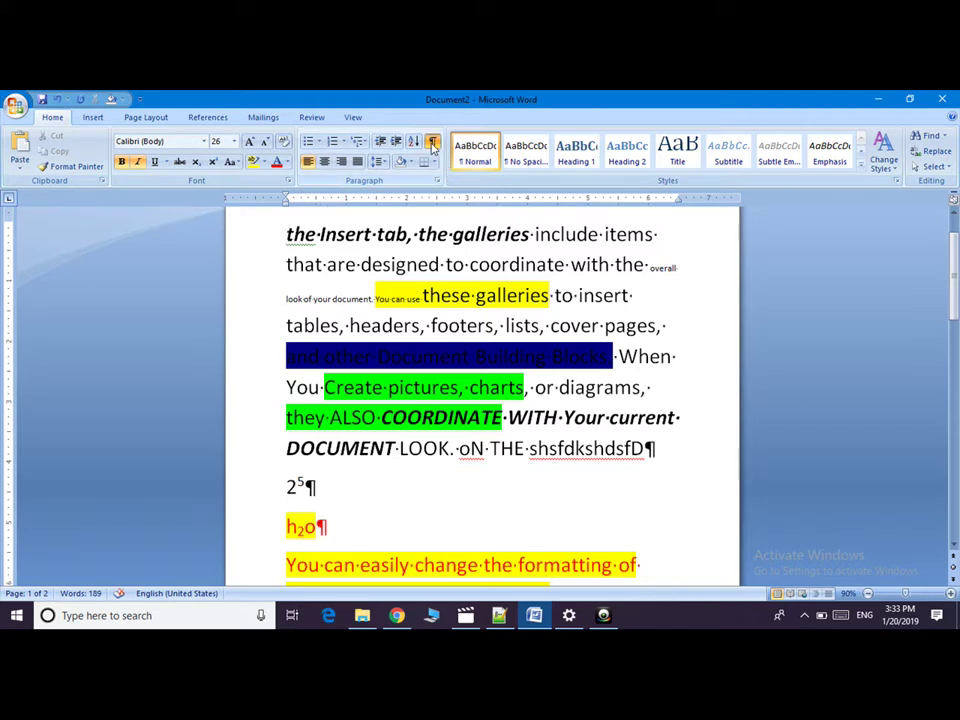
Step: Split and rejoin the paragraph after 'include items', then remove the blank first line
scroll(287, 234, "up", 1)
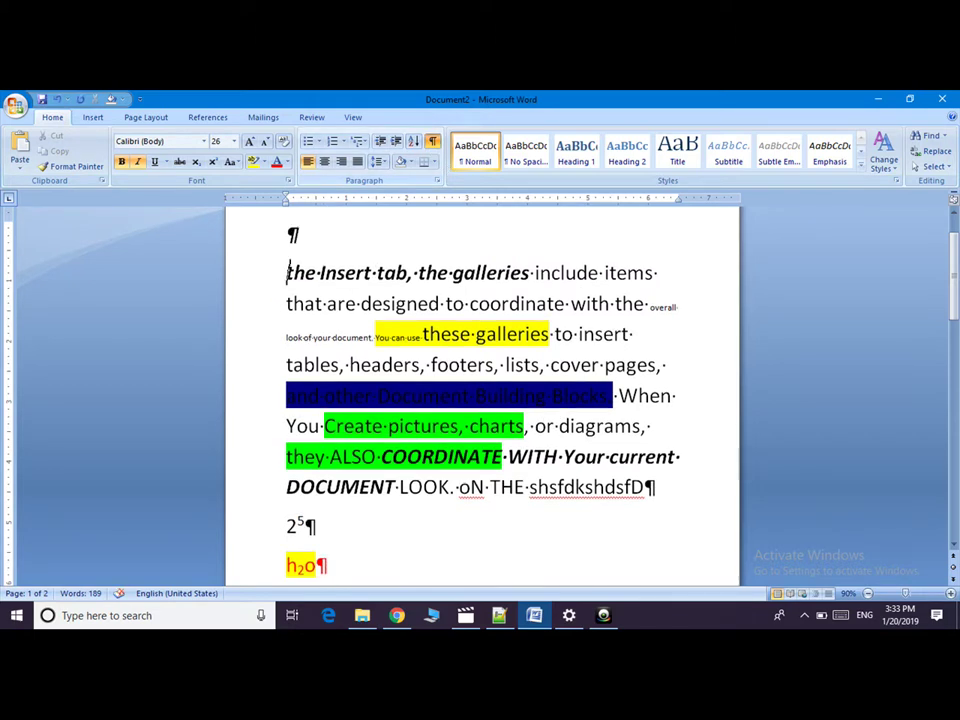
left_click(657, 272)
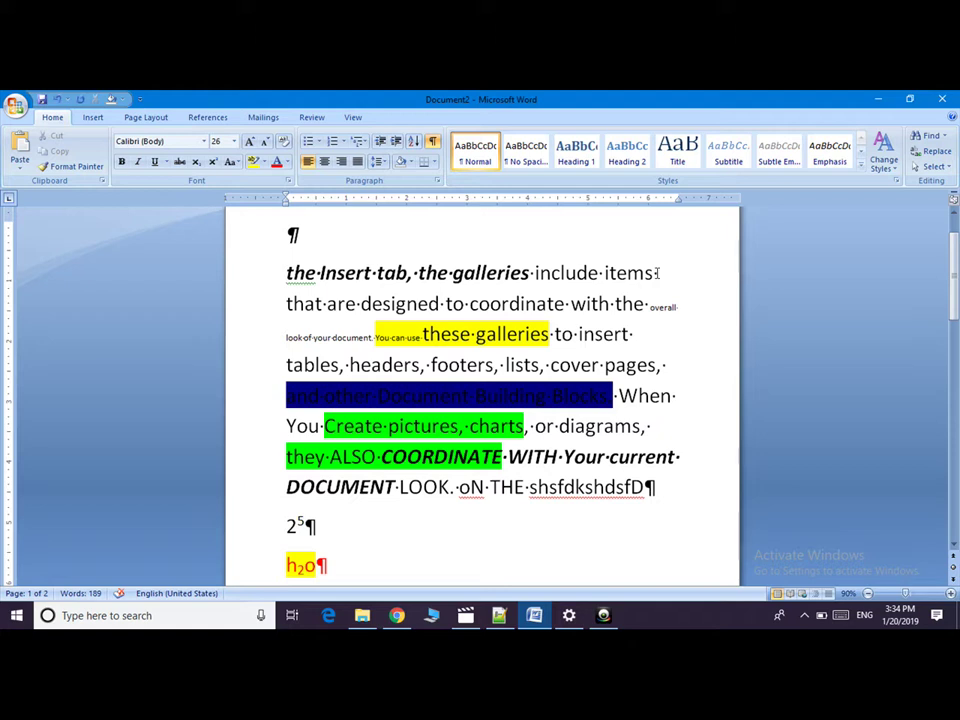
key("Return")
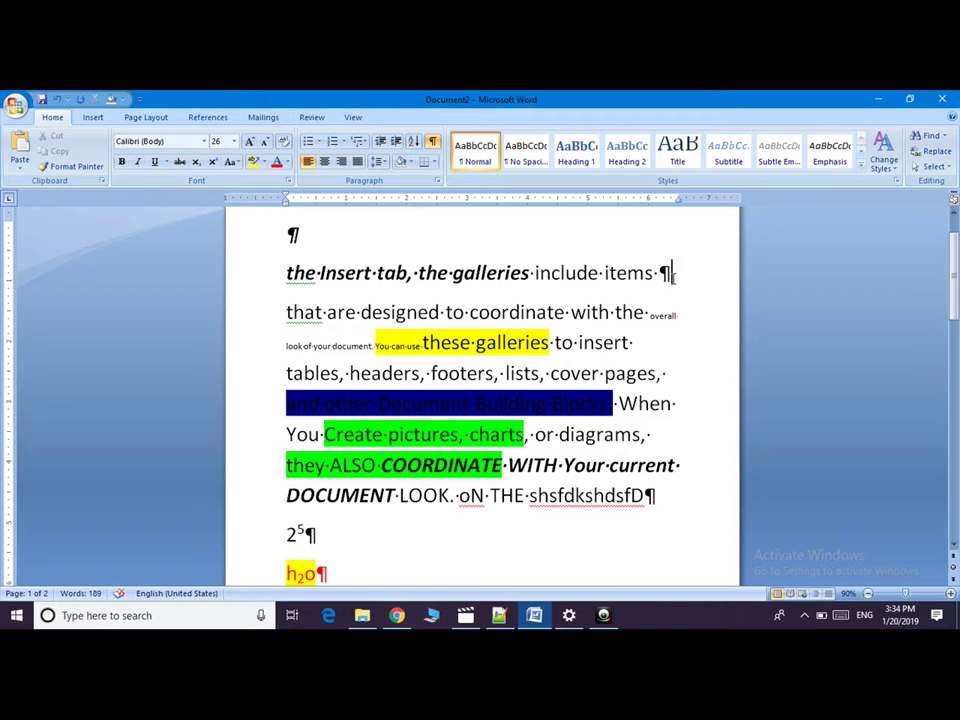
key("Delete")
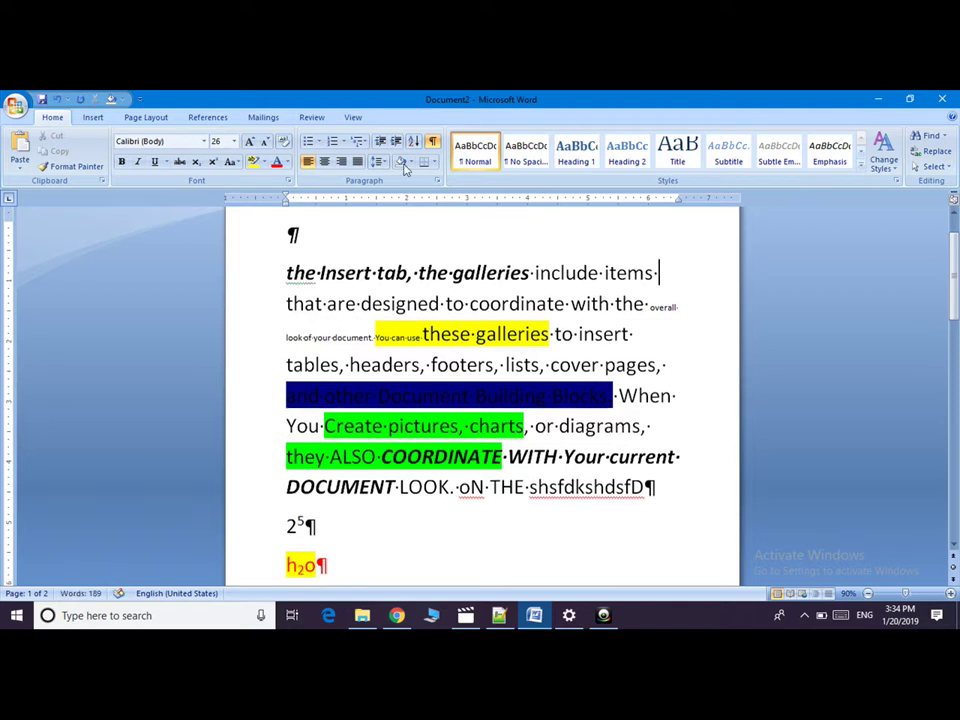
left_click(303, 231)
key("BackSpace")
key("Delete")
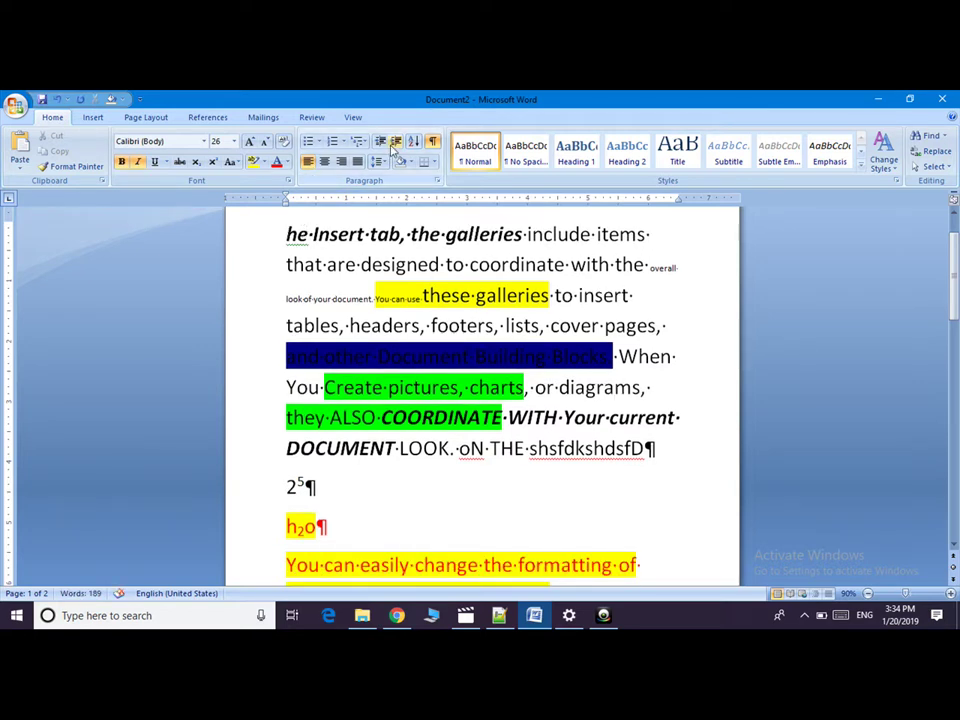
Step: Hide formatting marks, try center and right alignment, then justify the 'the Insert tab' paragraph
left_click(432, 141)
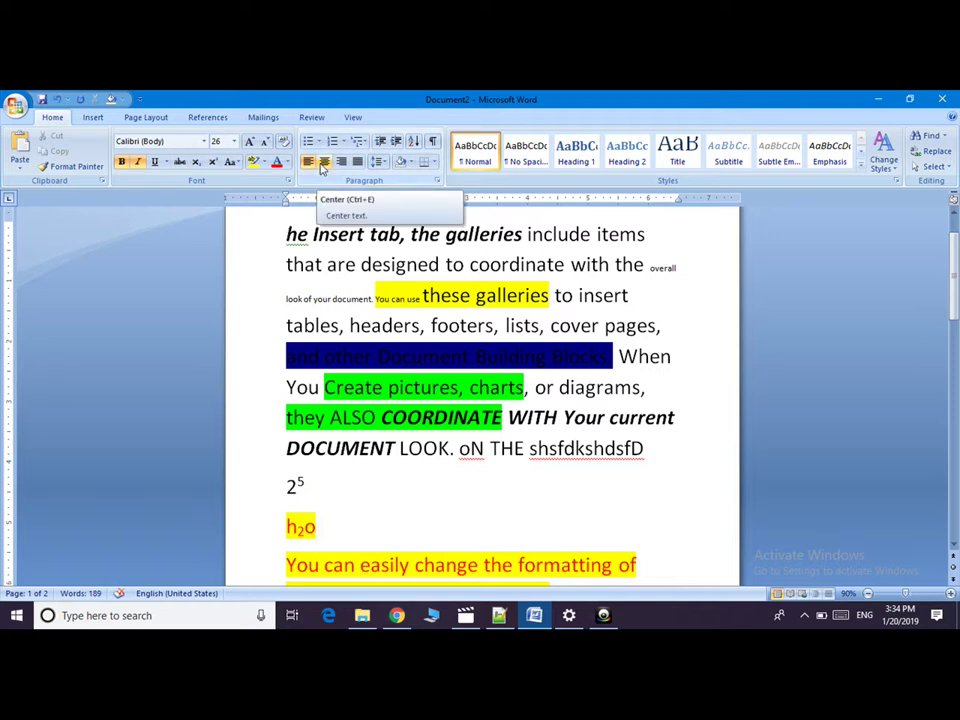
left_click(322, 164)
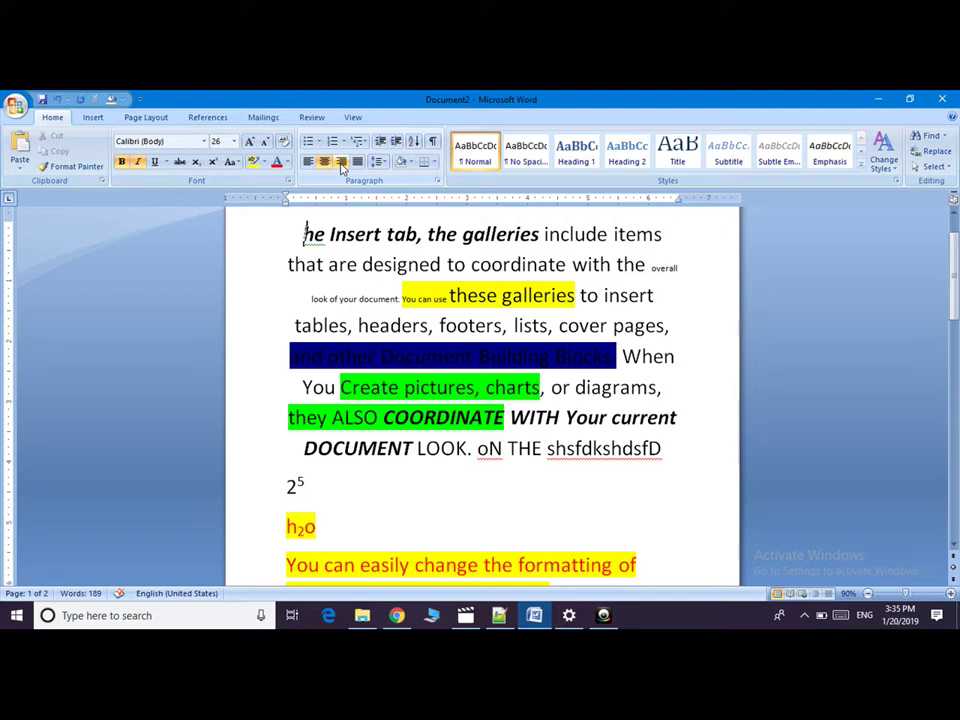
left_click(341, 163)
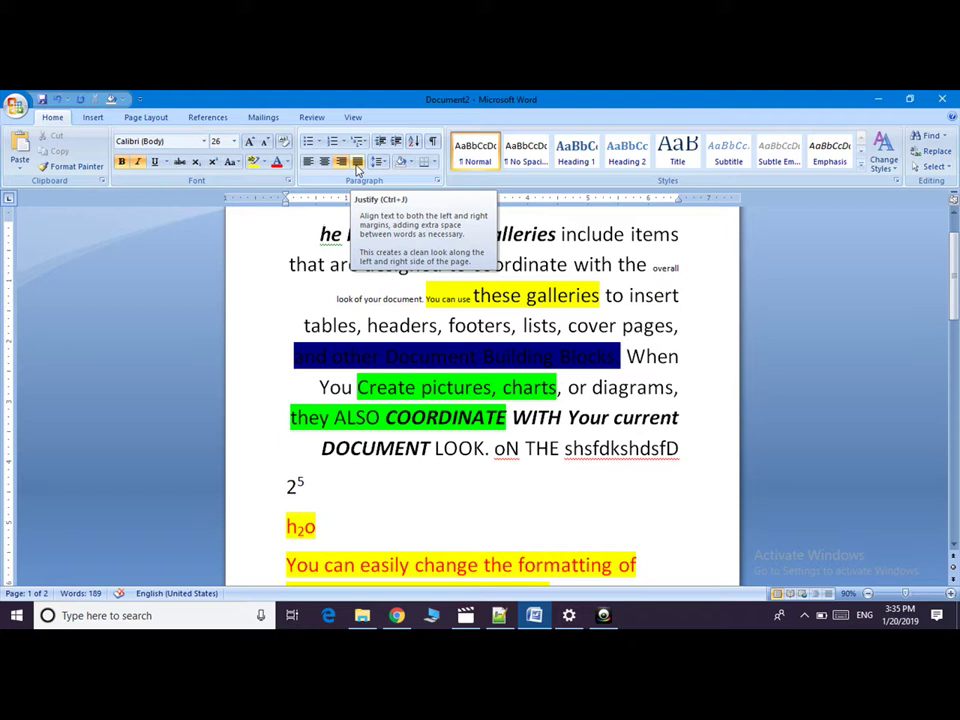
left_click(357, 163)
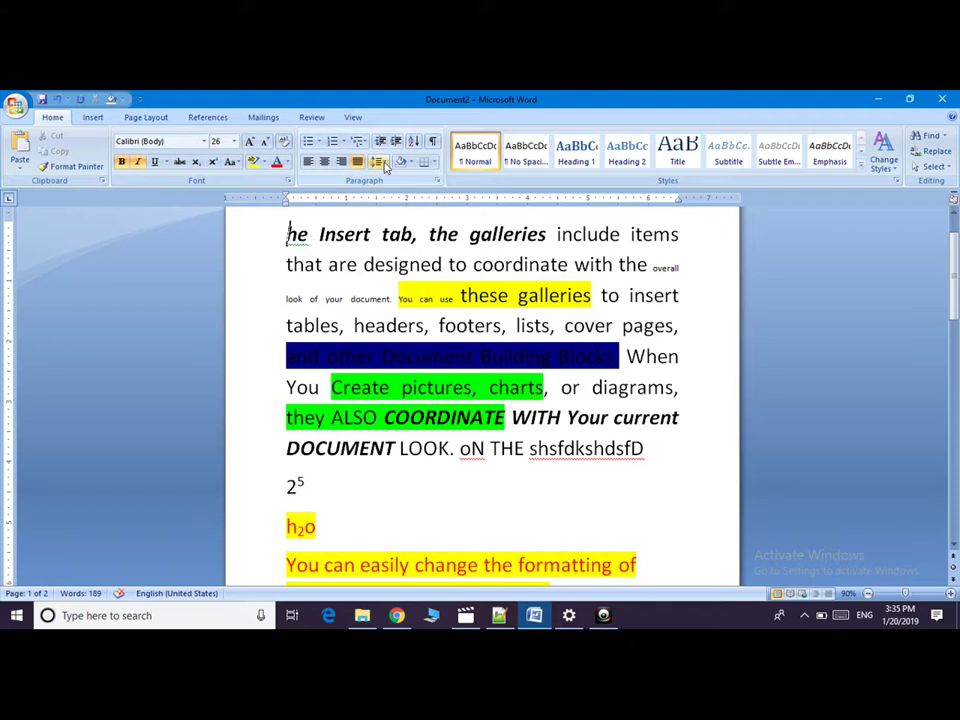
Step: Apply 1.5 line spacing to the opening paragraph through 'shsfdkshdsfD'
left_click(377, 161)
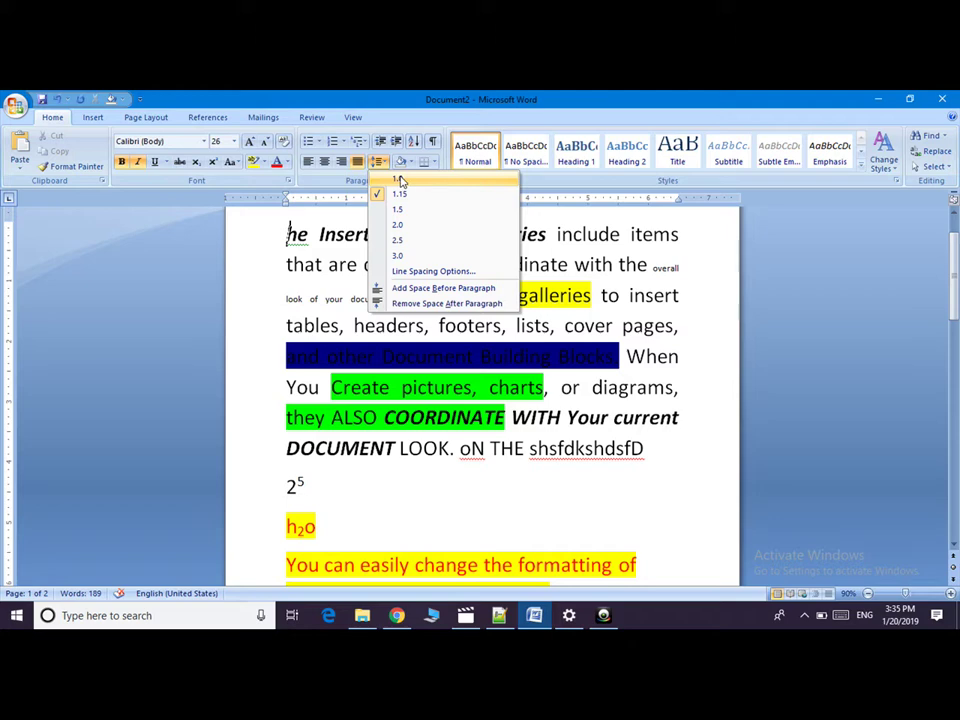
left_click(401, 180)
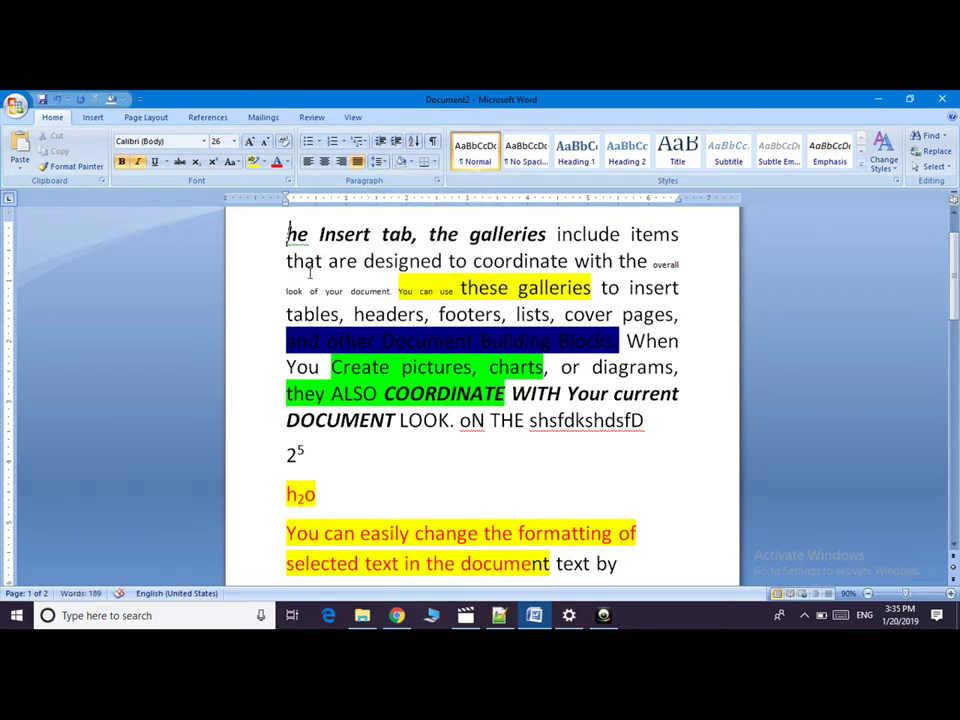
left_click_drag(285, 233, 648, 422)
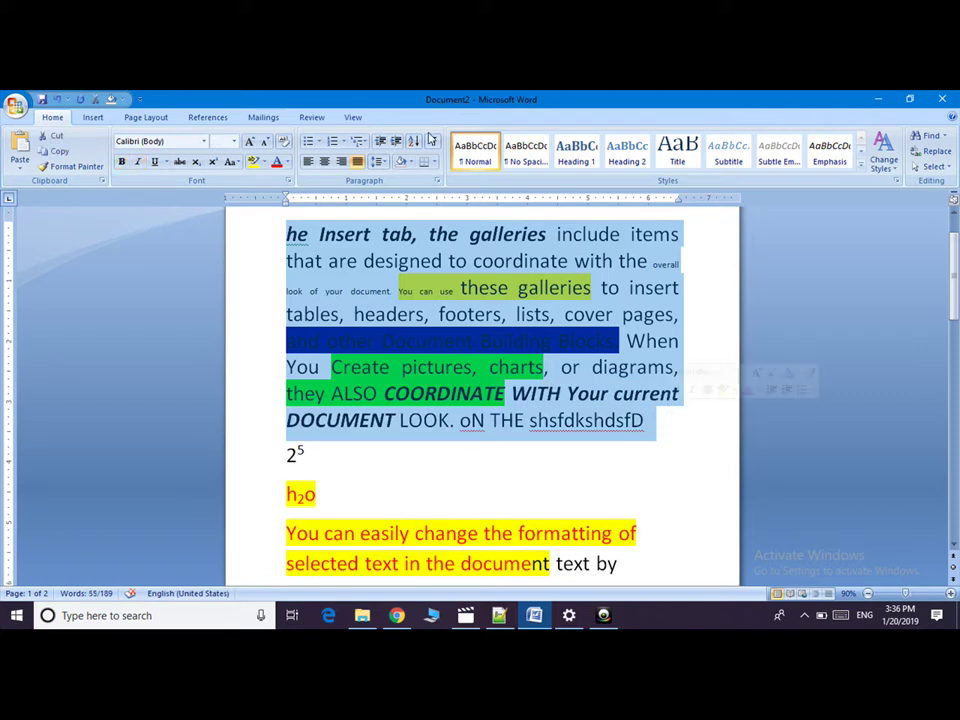
left_click(378, 161)
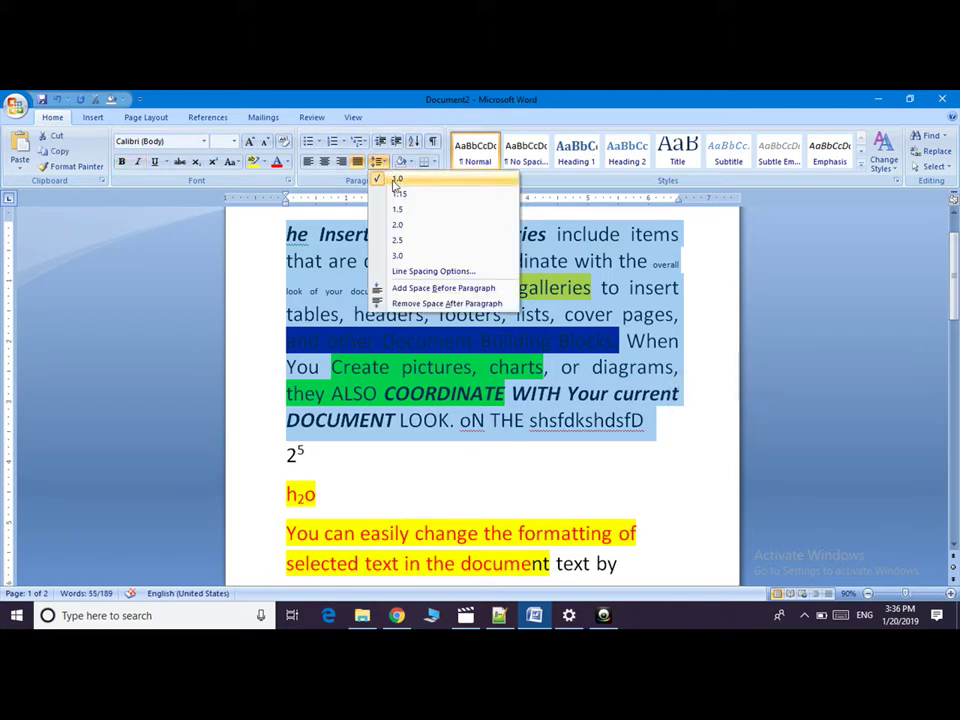
left_click(398, 185)
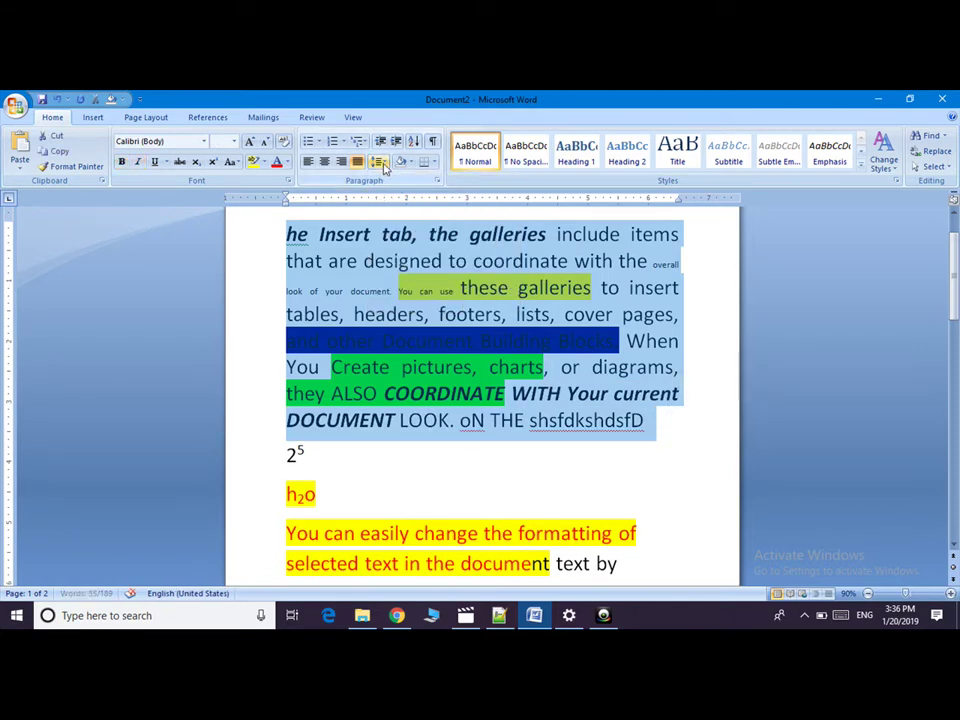
left_click(378, 161)
left_click(396, 209)
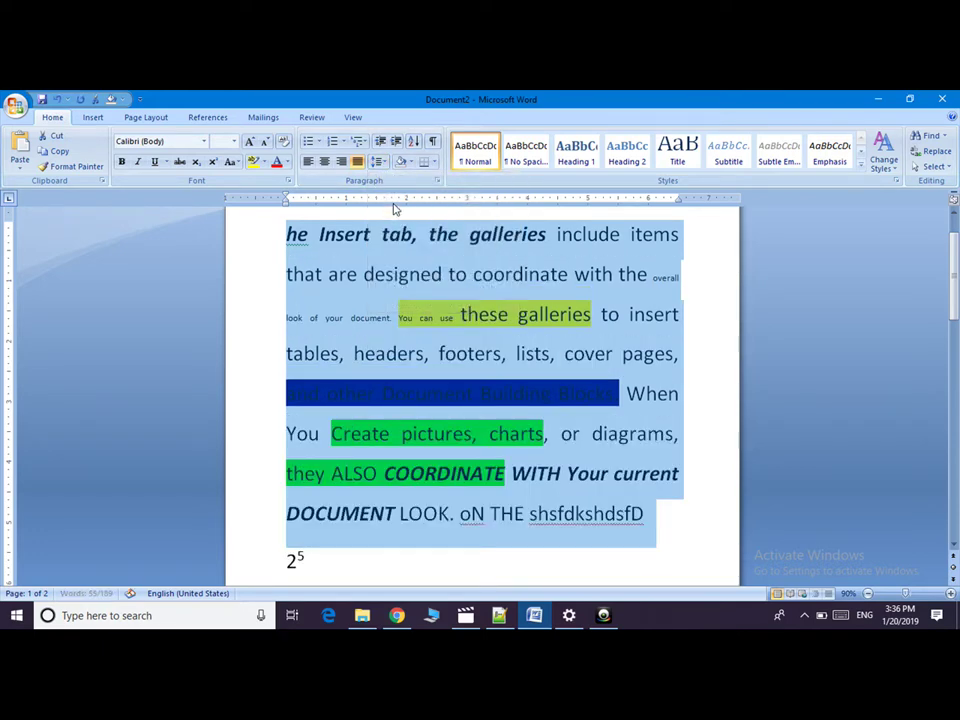
Step: Set the text from 'the Insert tab' to 'Your current' back to 1.0 spacing
left_click(266, 280)
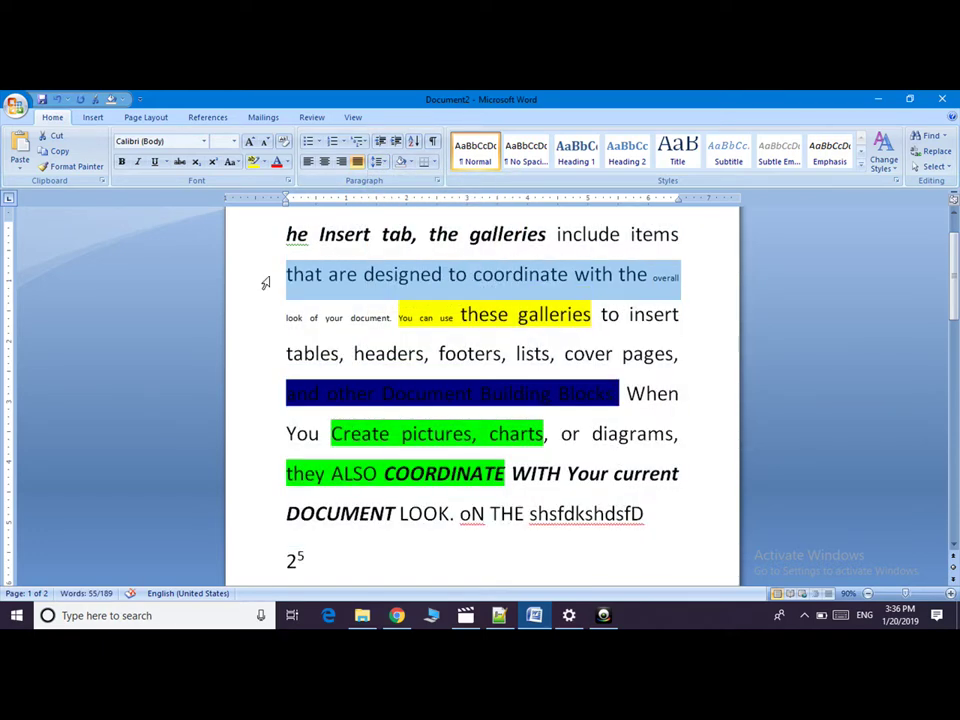
left_click_drag(284, 233, 686, 473)
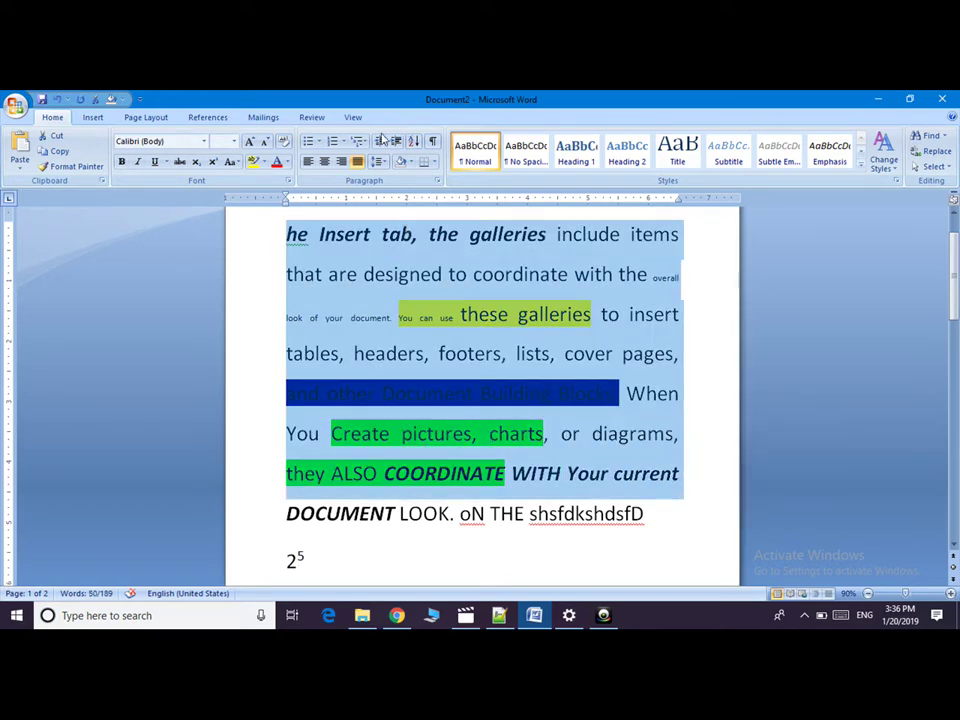
left_click(379, 162)
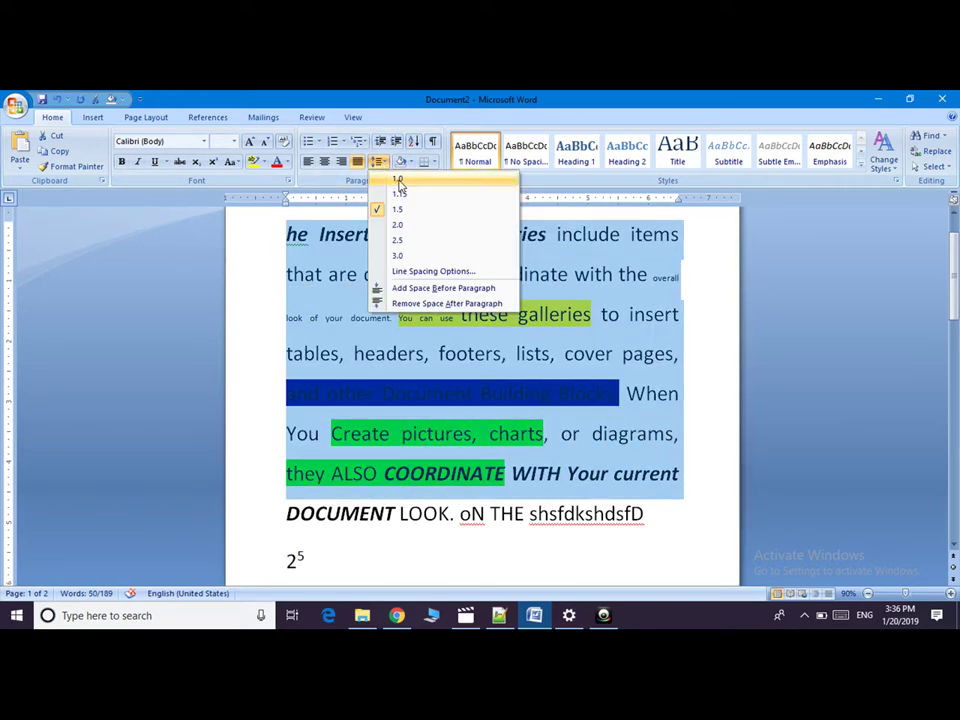
left_click(396, 179)
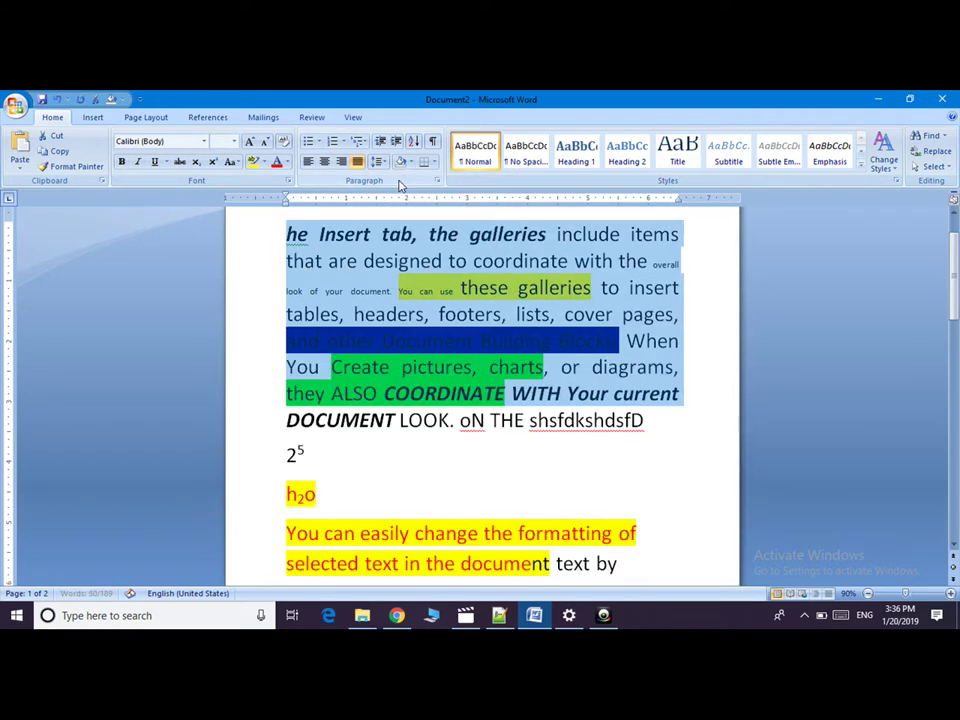
left_click(270, 292)
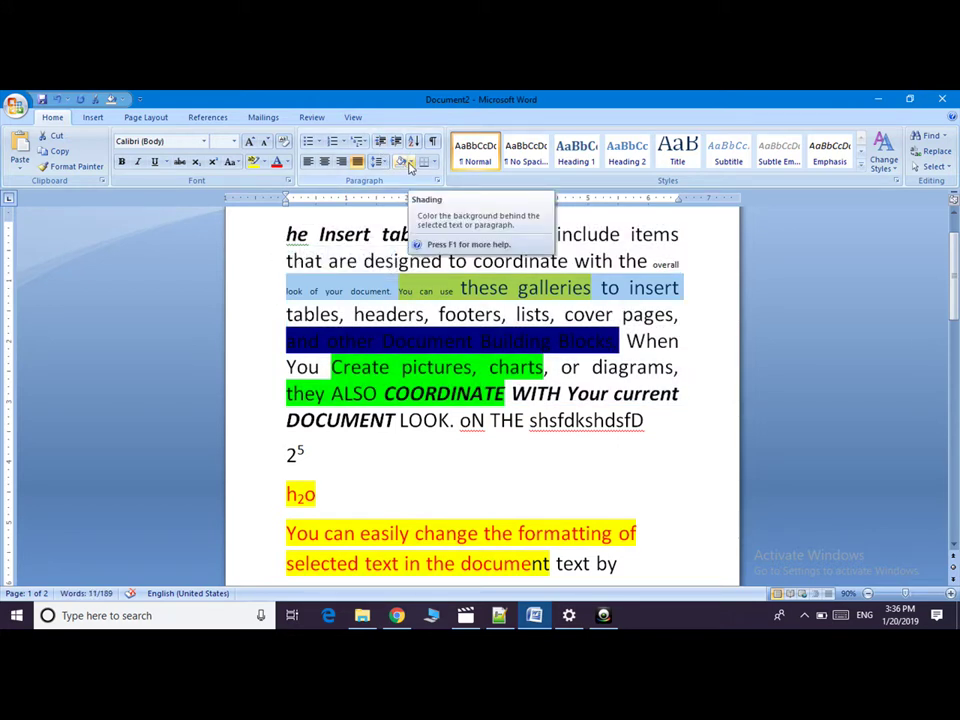
Step: Shade the phrase 'that are designed to coordinate' with a red background
left_click(408, 163)
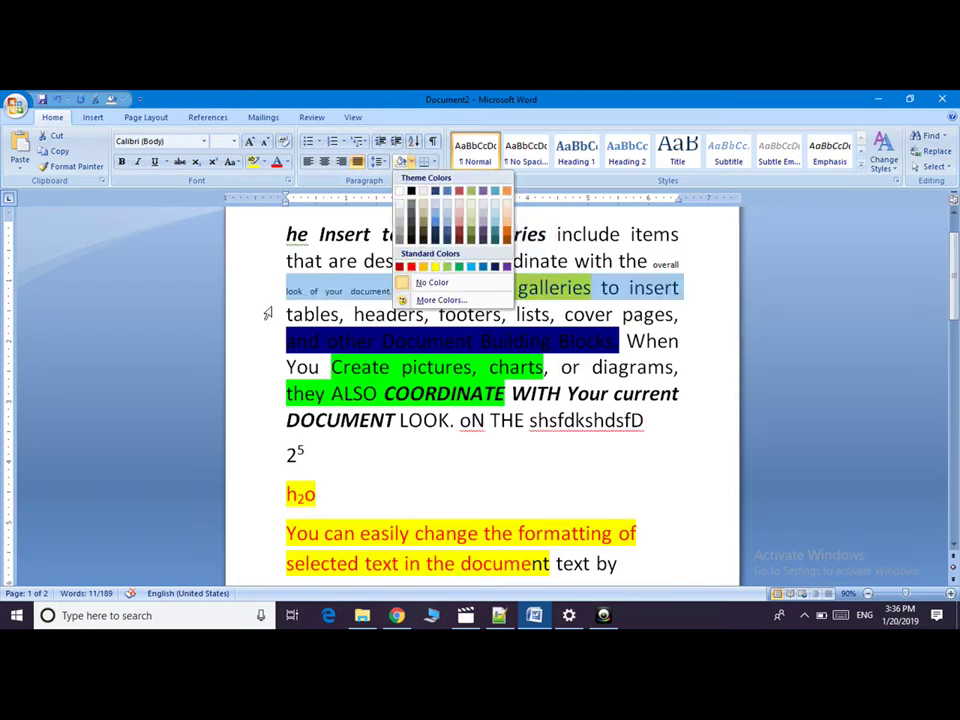
left_click(311, 291)
left_click_drag(286, 253, 567, 262)
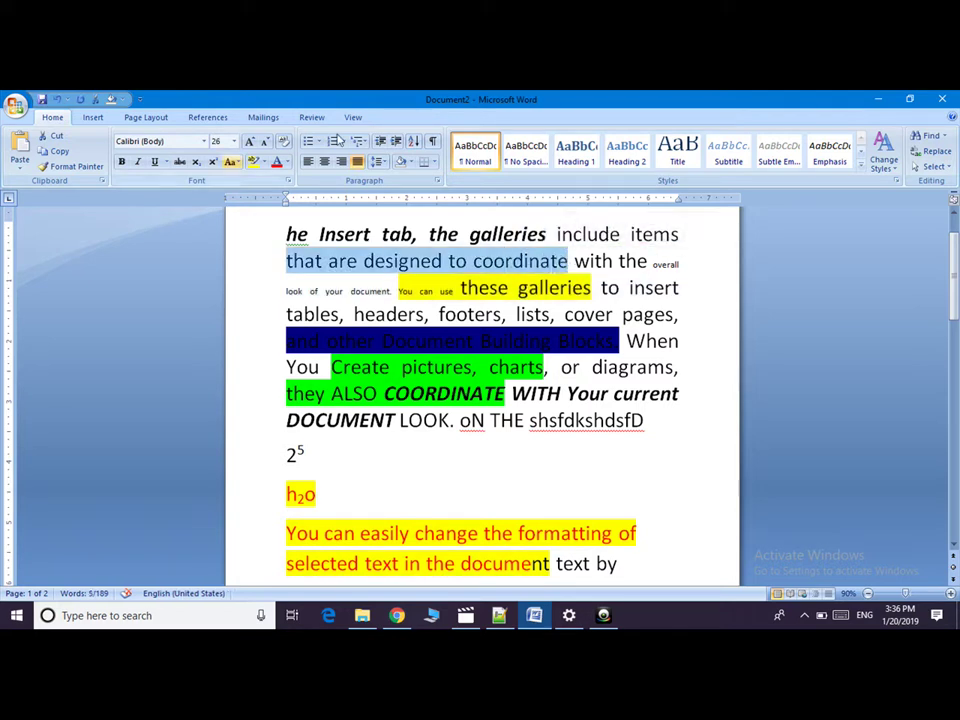
left_click(411, 164)
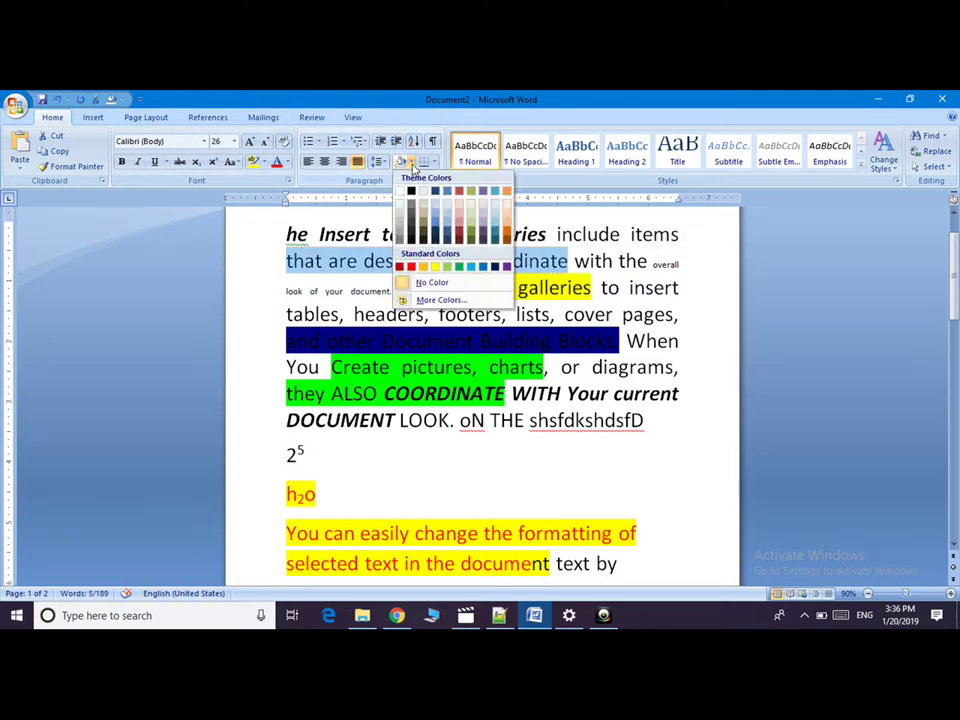
left_click(411, 267)
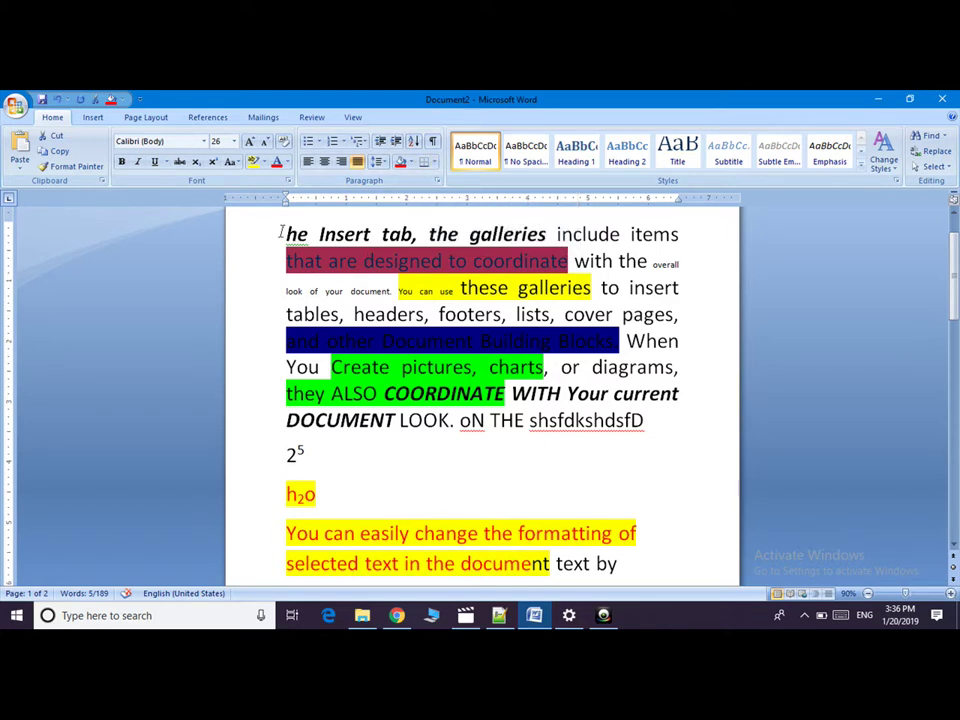
left_click_drag(281, 233, 737, 240)
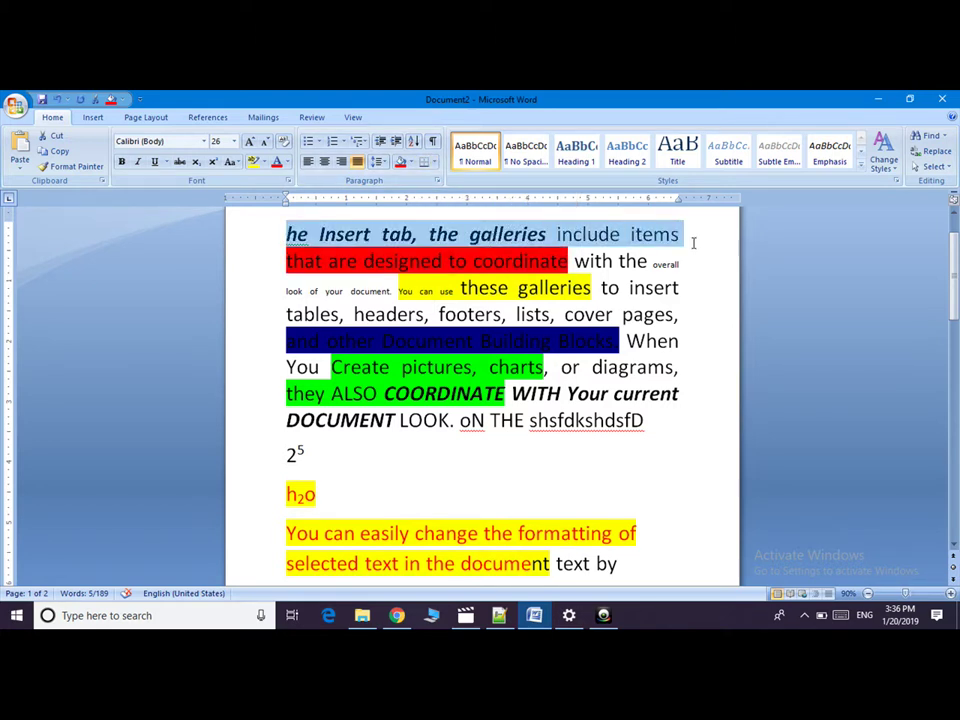
Step: Apply All Borders around the selected first line of the paragraph
left_click(434, 163)
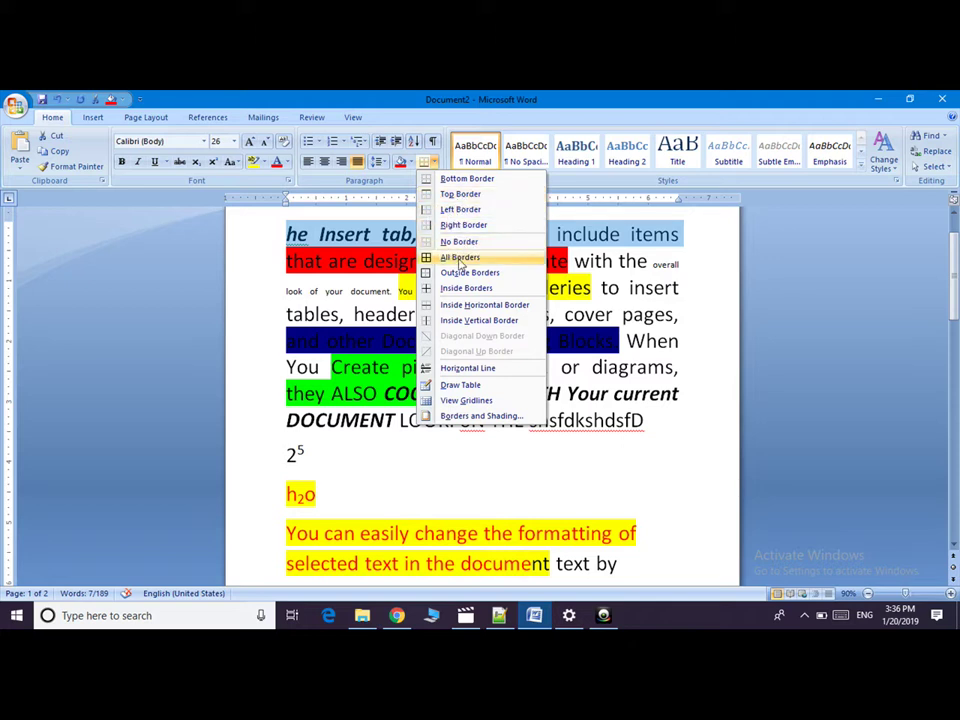
left_click(461, 258)
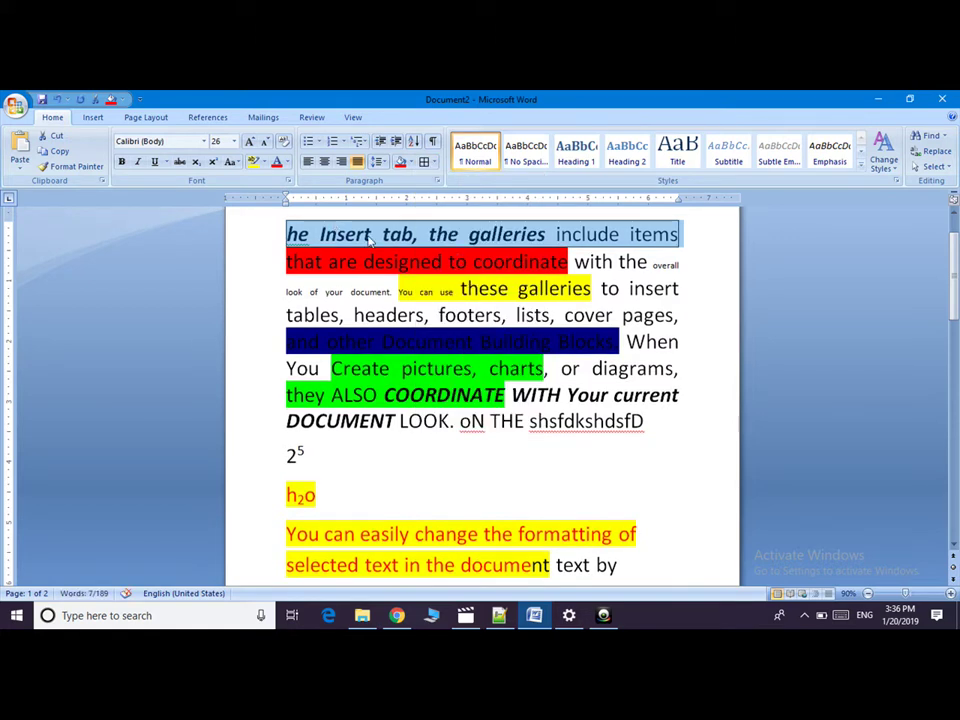
left_click(435, 163)
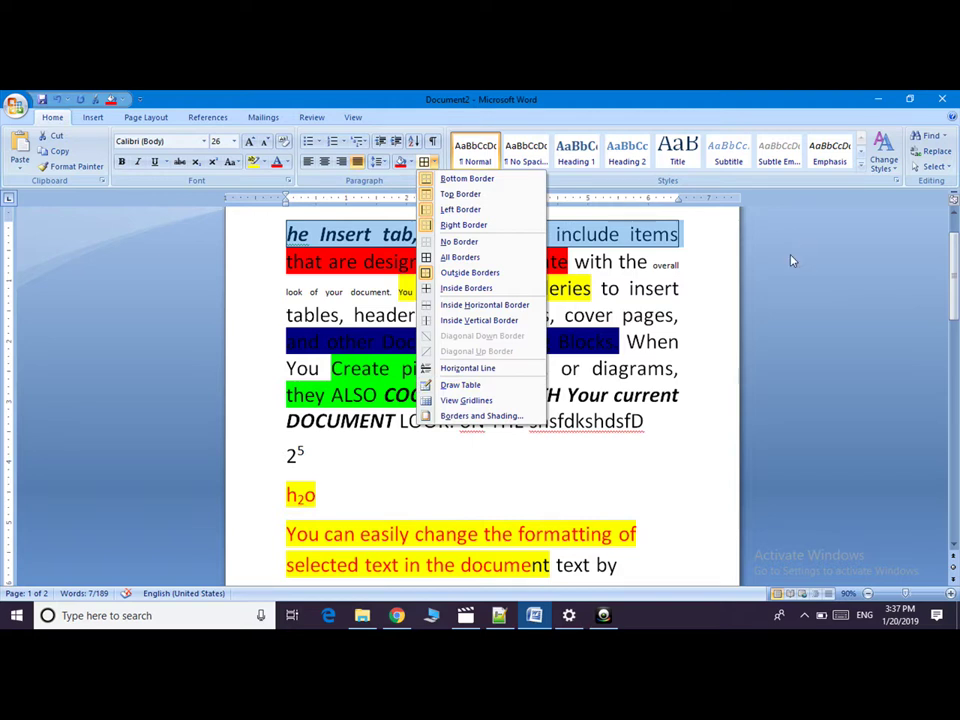
left_click(402, 266)
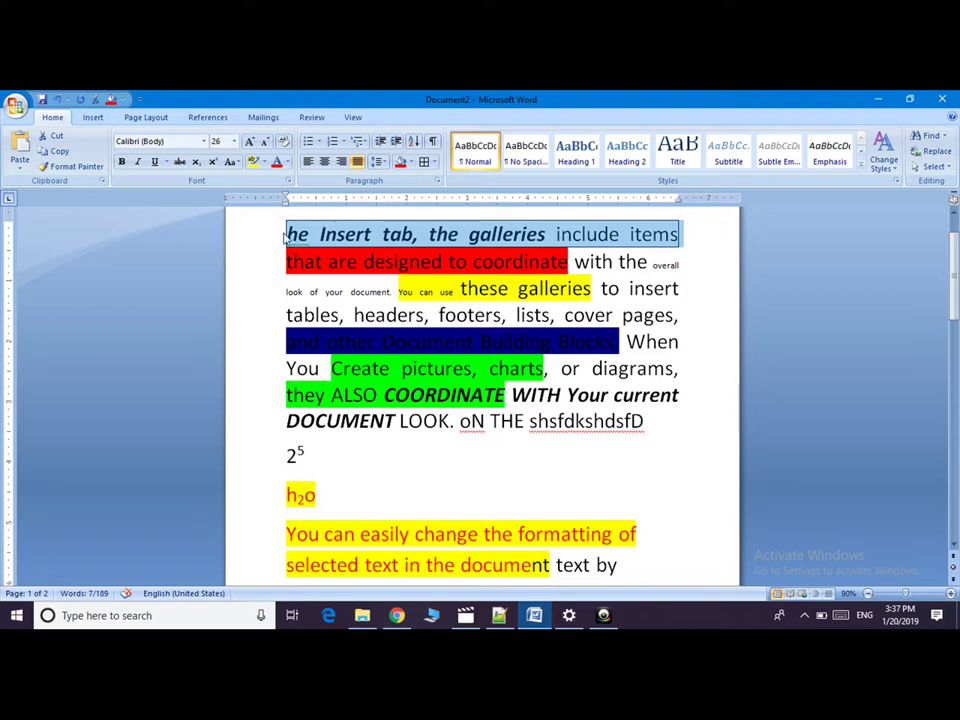
Step: Undo eight recent edits, removing the highlights, shading, justification and list changes
key("ctrl+z")
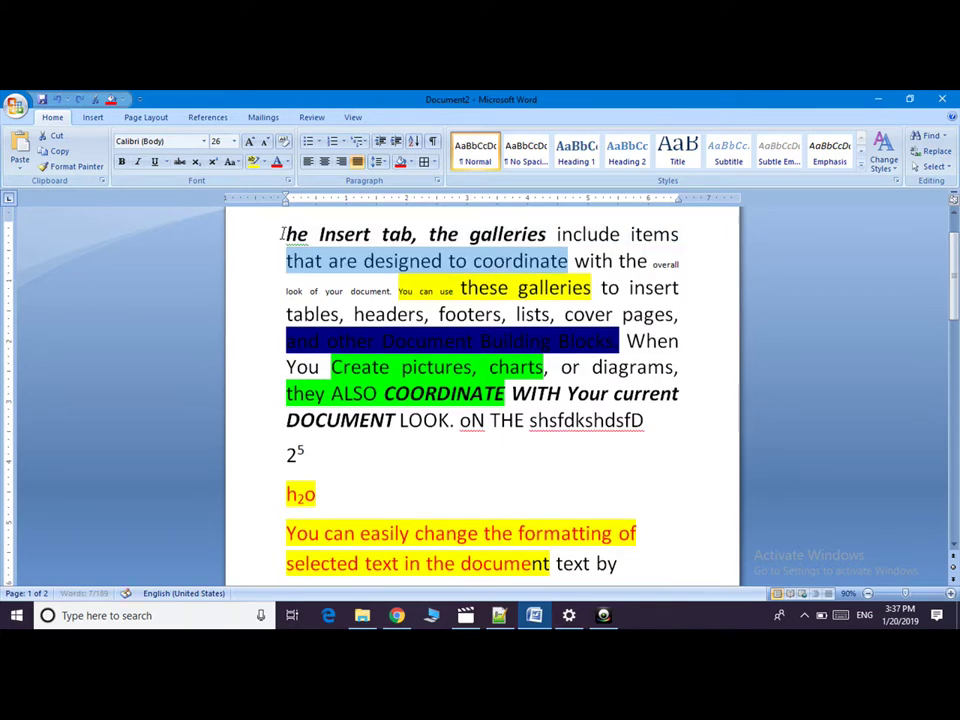
key("ctrl+z")
key("ctrl+z")
key("ctrl+z")
key("ctrl+z")
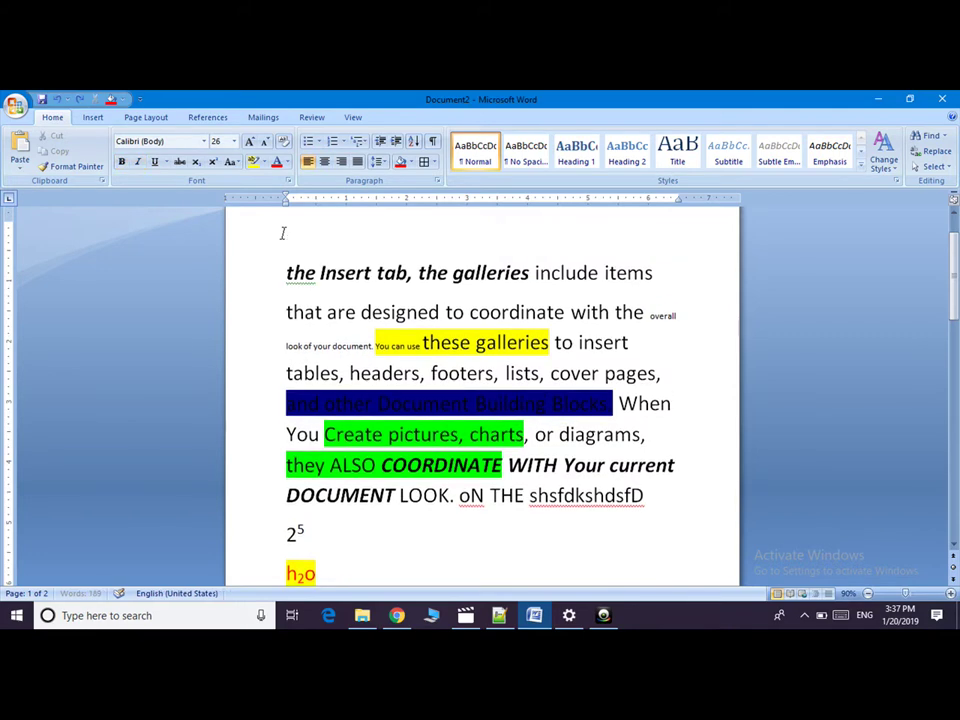
key("ctrl+z")
key("ctrl+z")
key("ctrl+z")
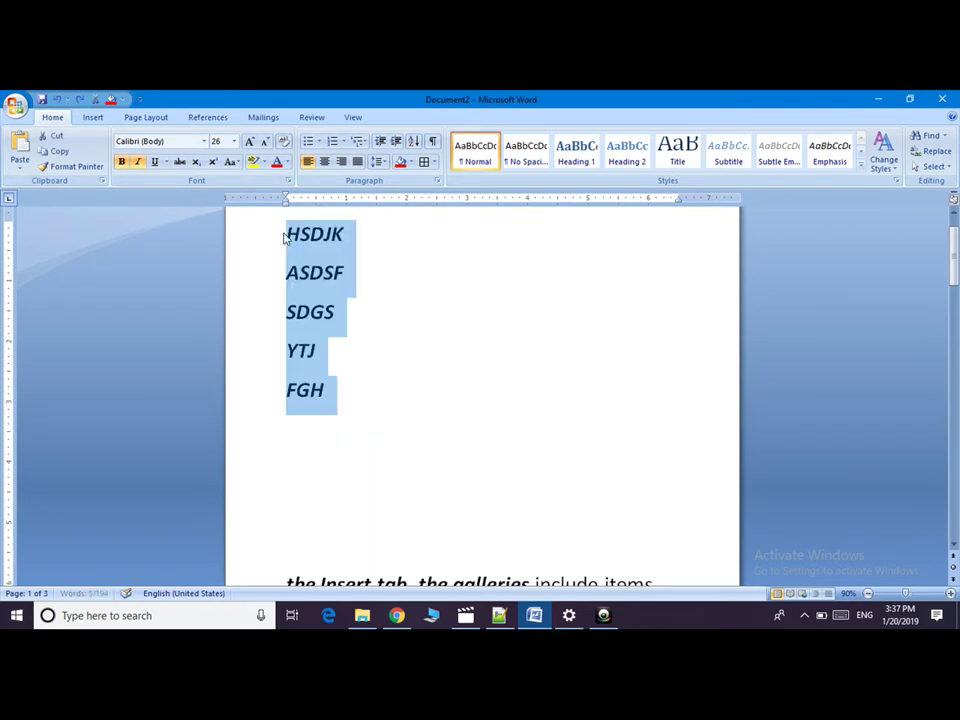
key("ctrl+z")
key("ctrl+z")
key("ctrl+z")
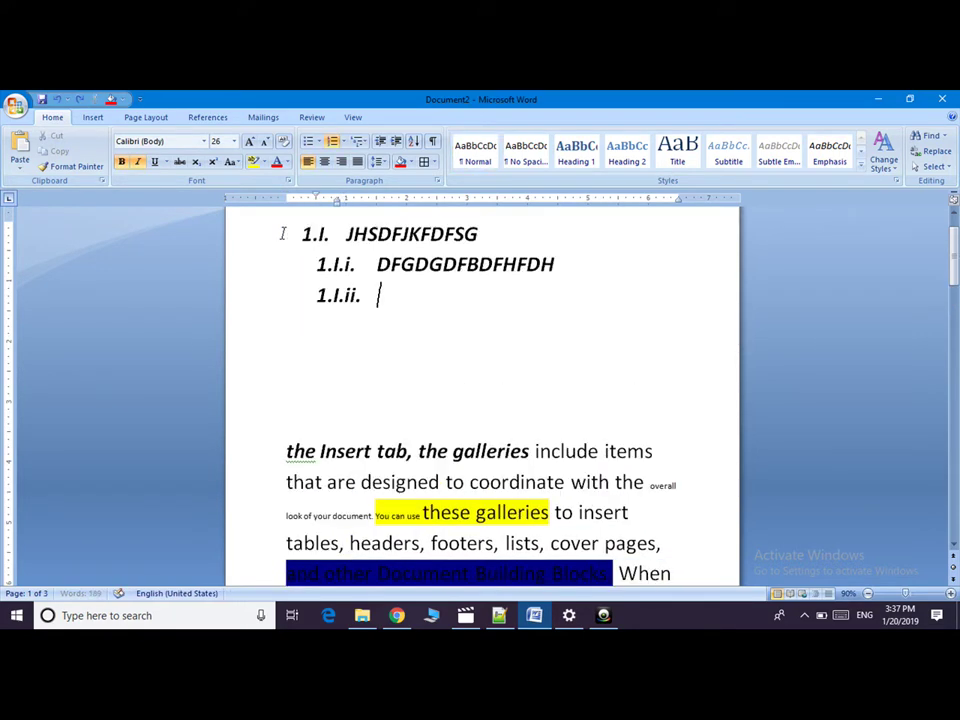
key("ctrl+z")
key("ctrl+z")
key("ctrl+z")
key("ctrl+z")
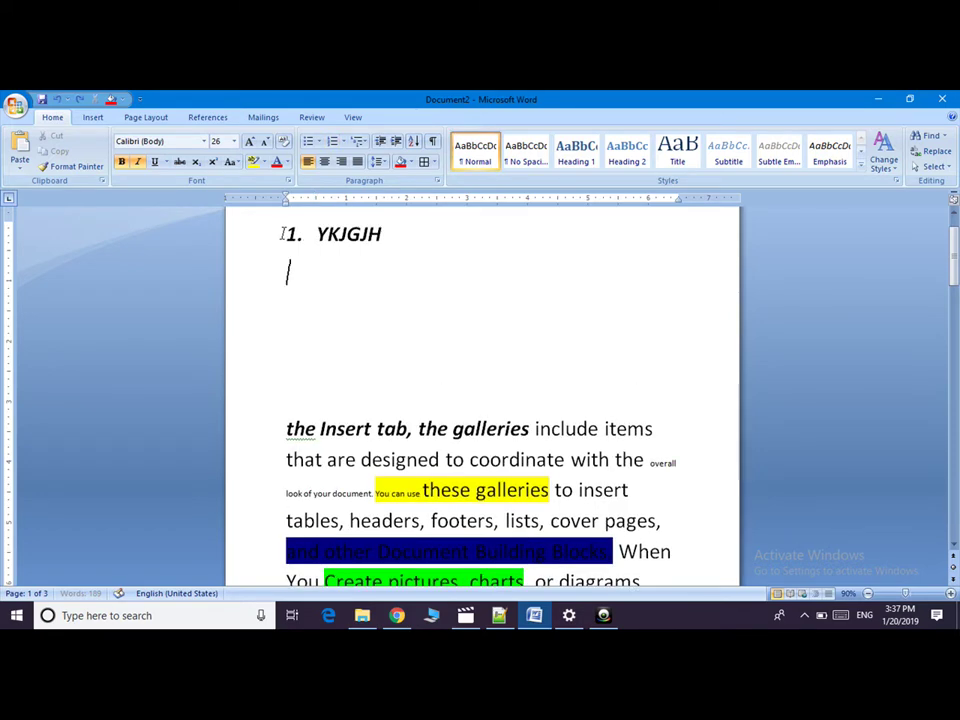
key("ctrl+z")
key("ctrl+z")
key("ctrl+z")
key("ctrl+z")
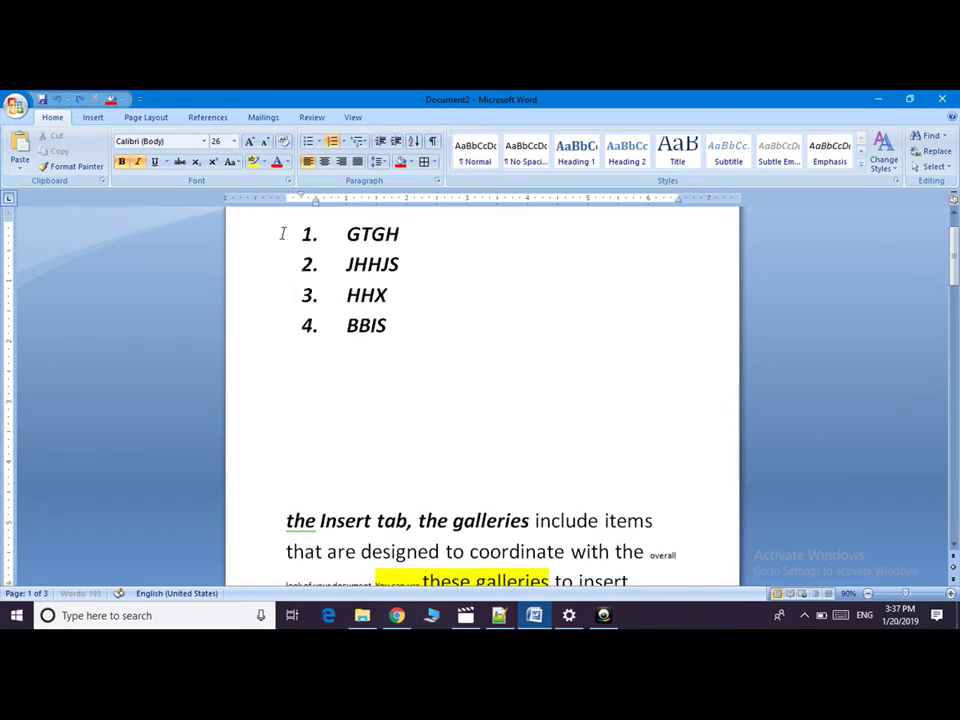
key("ctrl+z")
key("ctrl+z")
key("ctrl+z")
key("ctrl+z")
key("ctrl+z")
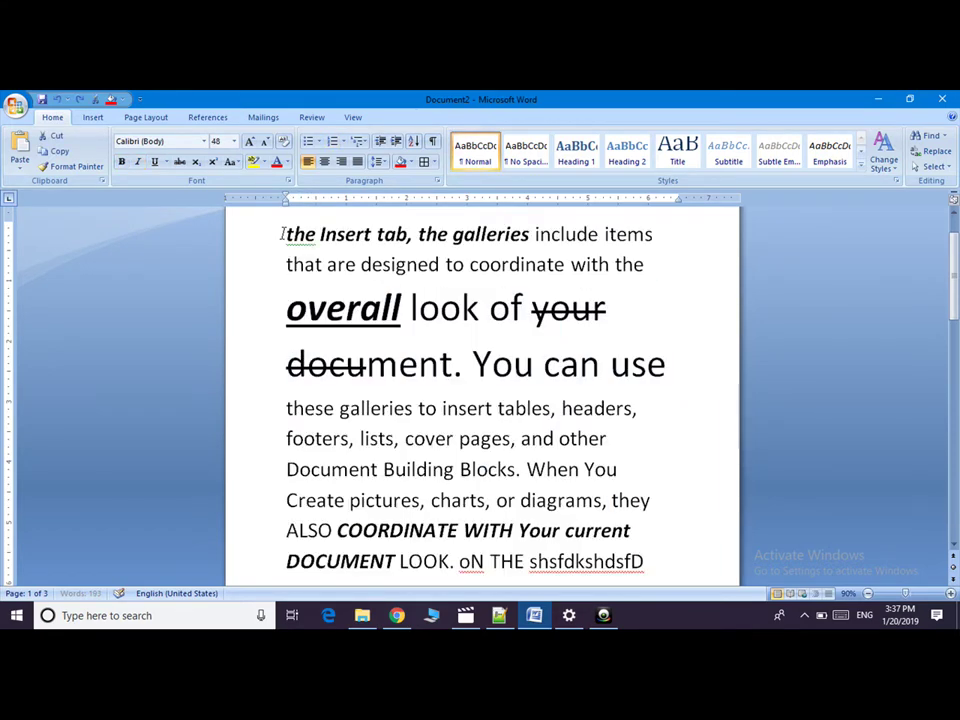
key("ctrl+z")
key("ctrl+z")
key("ctrl+z")
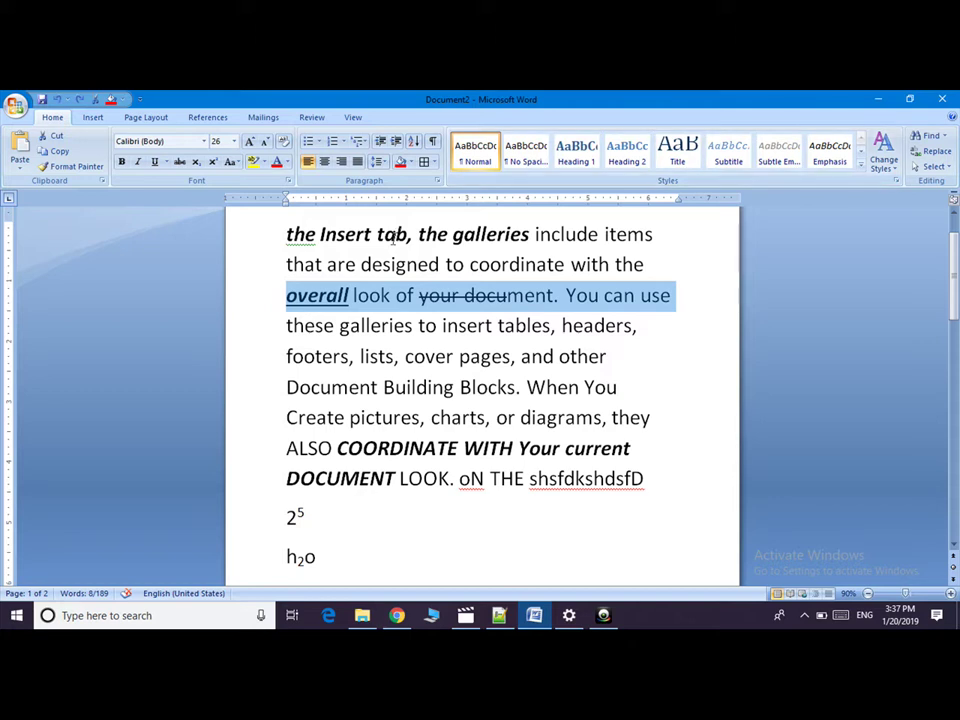
Step: Apply the Heading 1 style to the opening words 'the Insert tab'
mouse_move(286, 234)
left_mouse_down()
mouse_move(385, 222)
mouse_move(395, 238)
left_mouse_up()
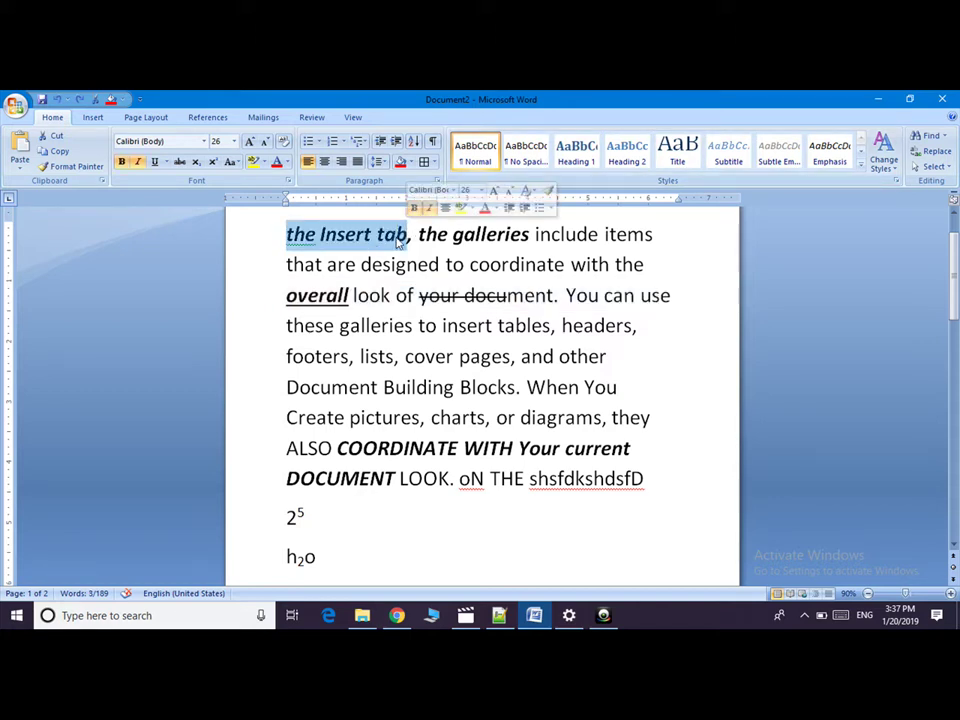
left_click(580, 156)
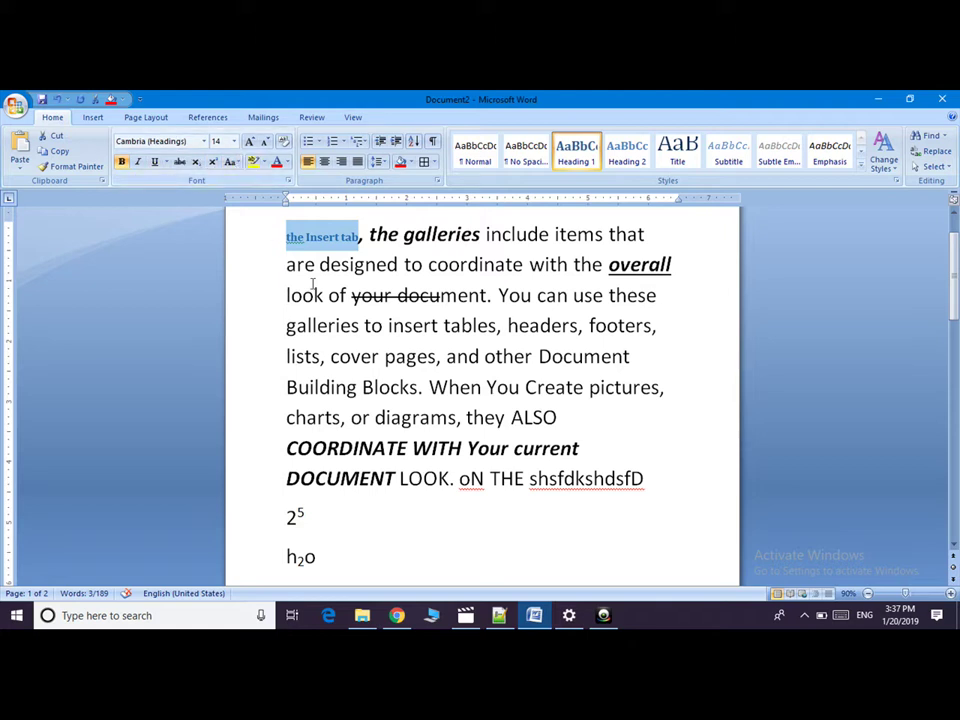
left_click(627, 152)
left_click_drag(359, 238, 286, 240)
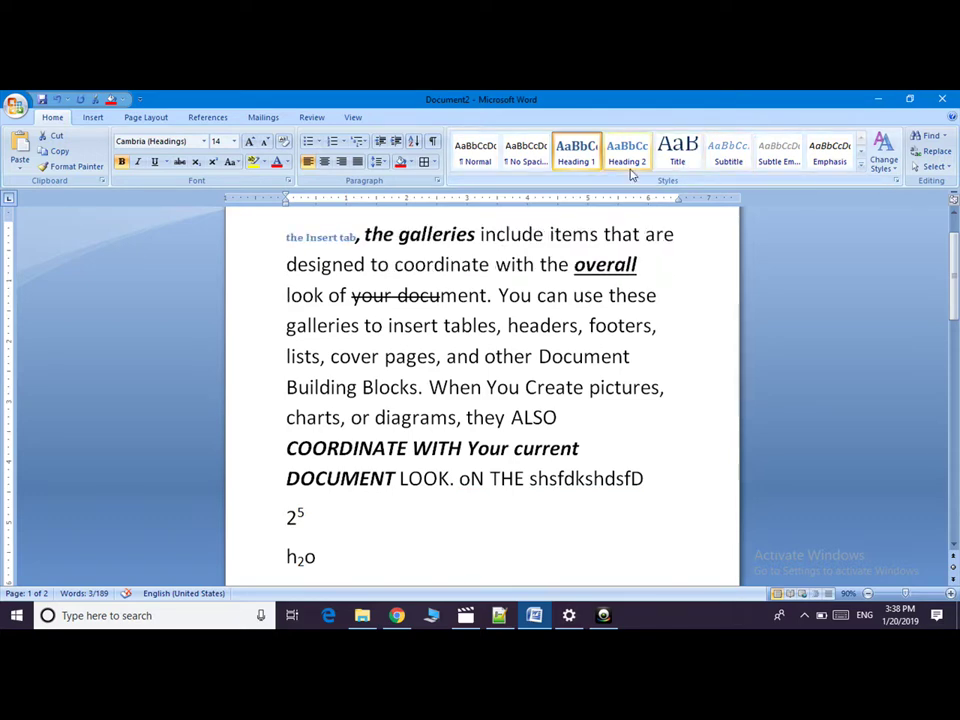
left_click(222, 322)
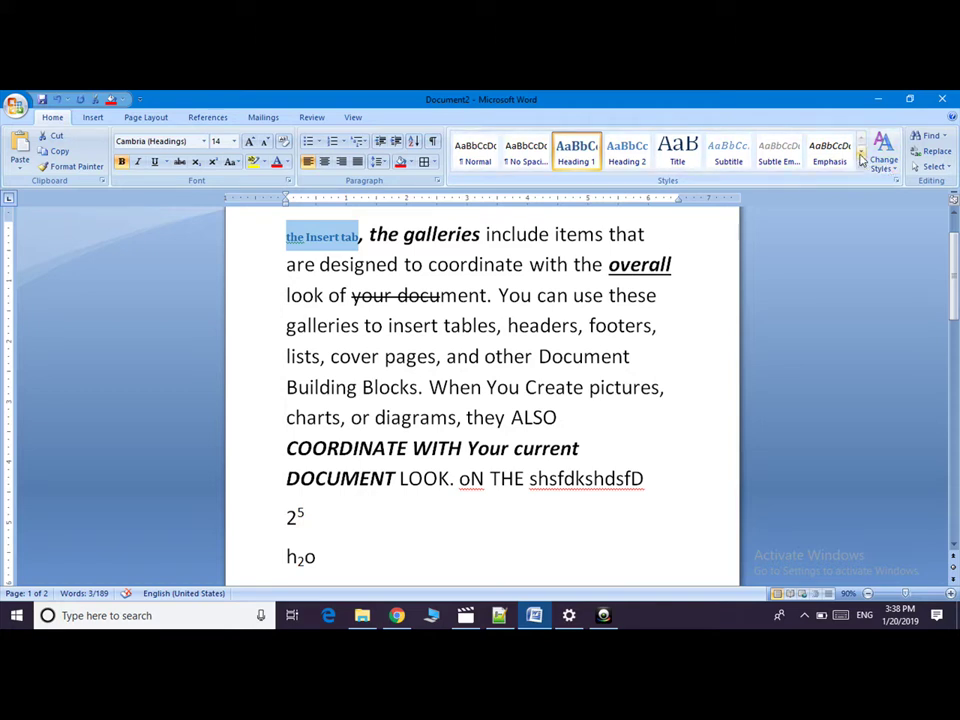
left_click(860, 154)
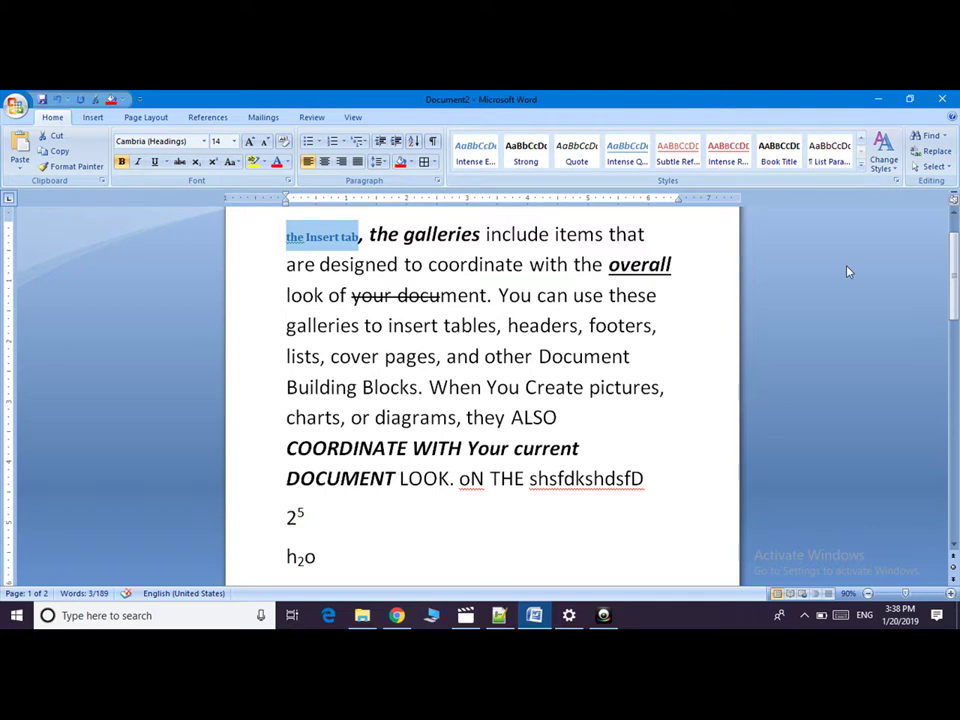
left_click(880, 170)
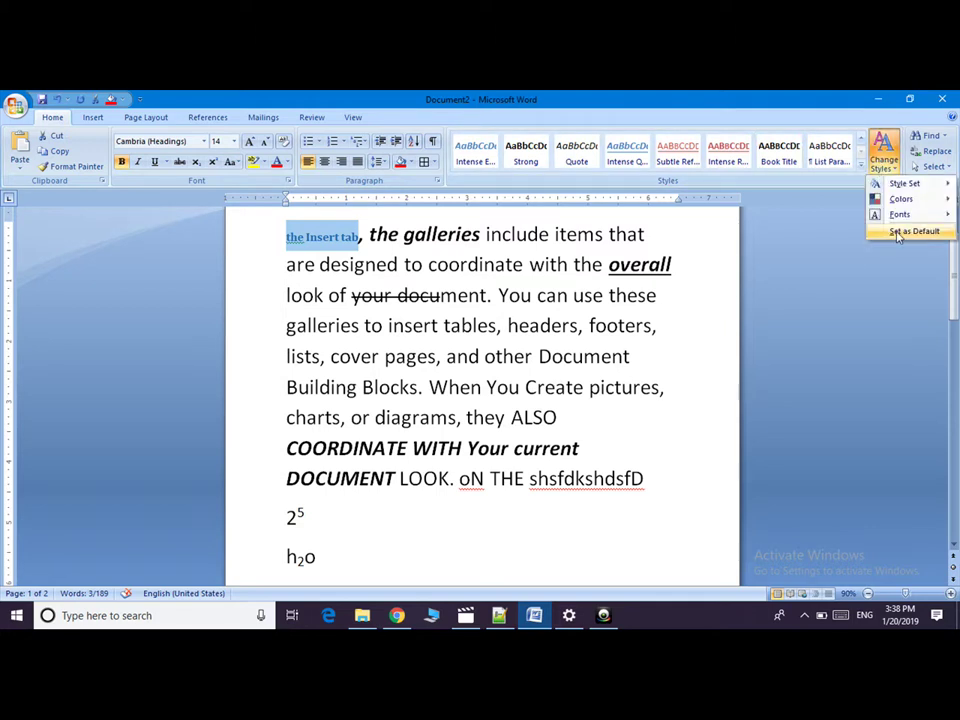
mouse_move(910, 189)
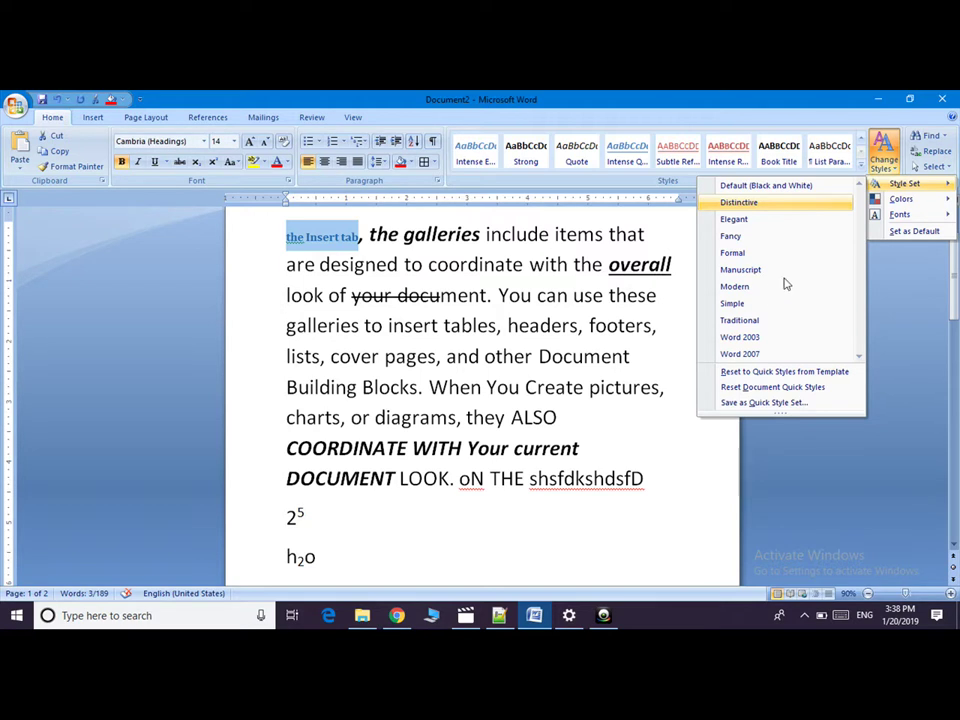
left_click(730, 454)
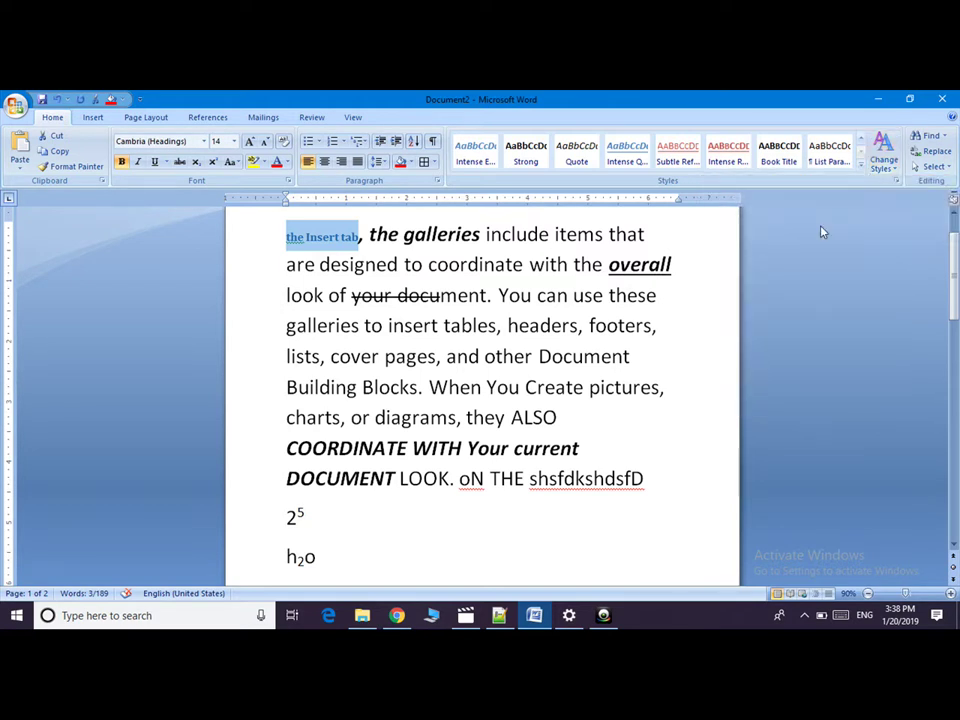
left_click(861, 170)
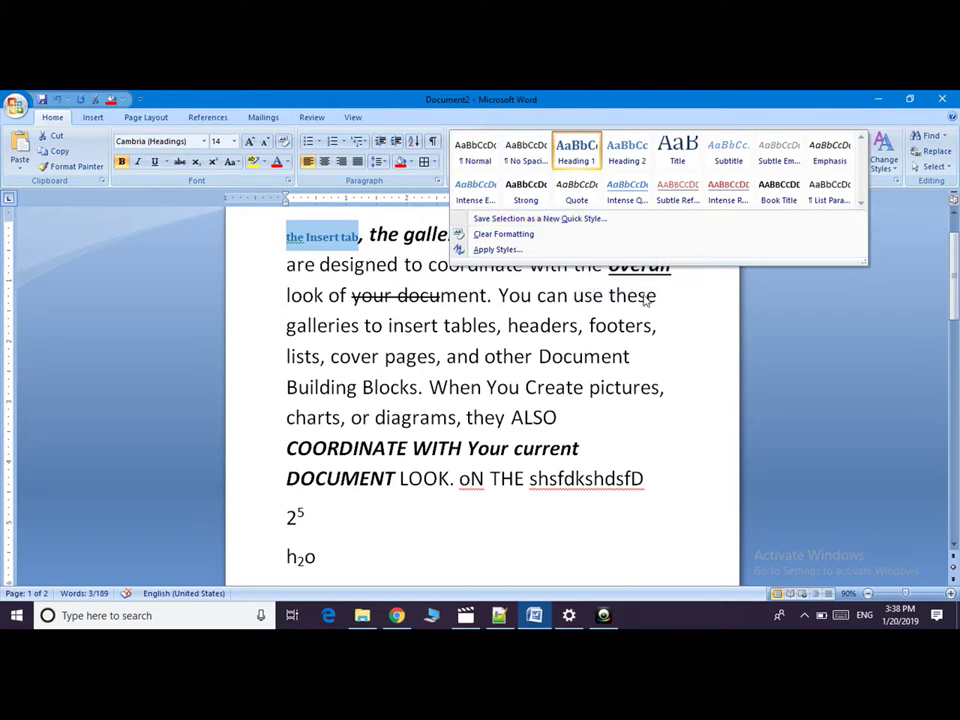
key("Escape")
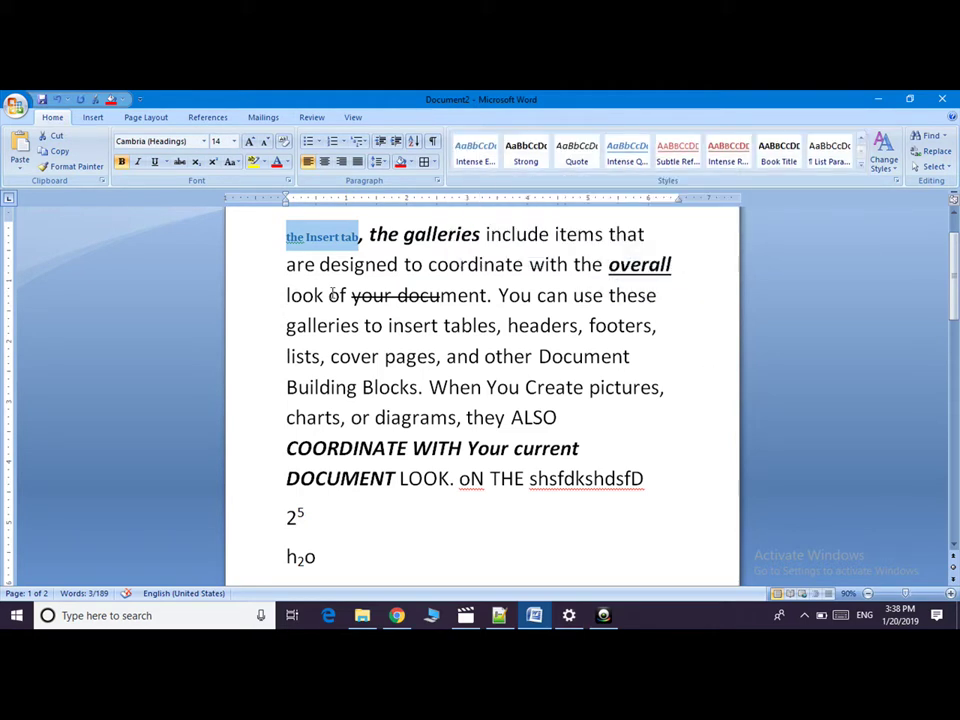
Step: Format 'galleries to insert tables' as 28 pt bold italic underlined red text
left_click_drag(286, 327, 450, 333)
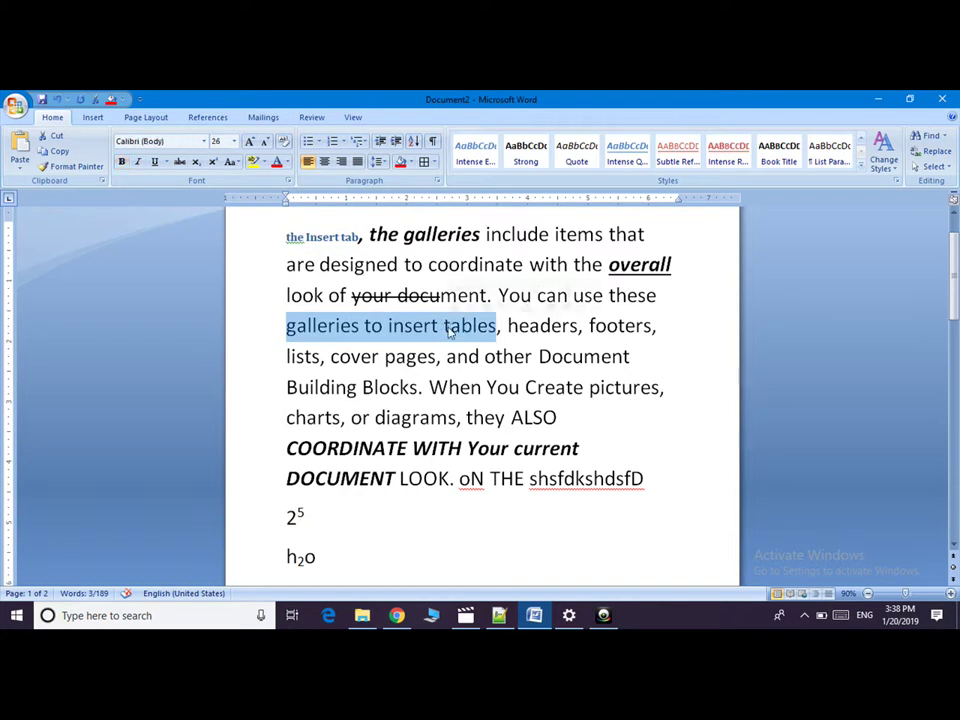
left_click(233, 142)
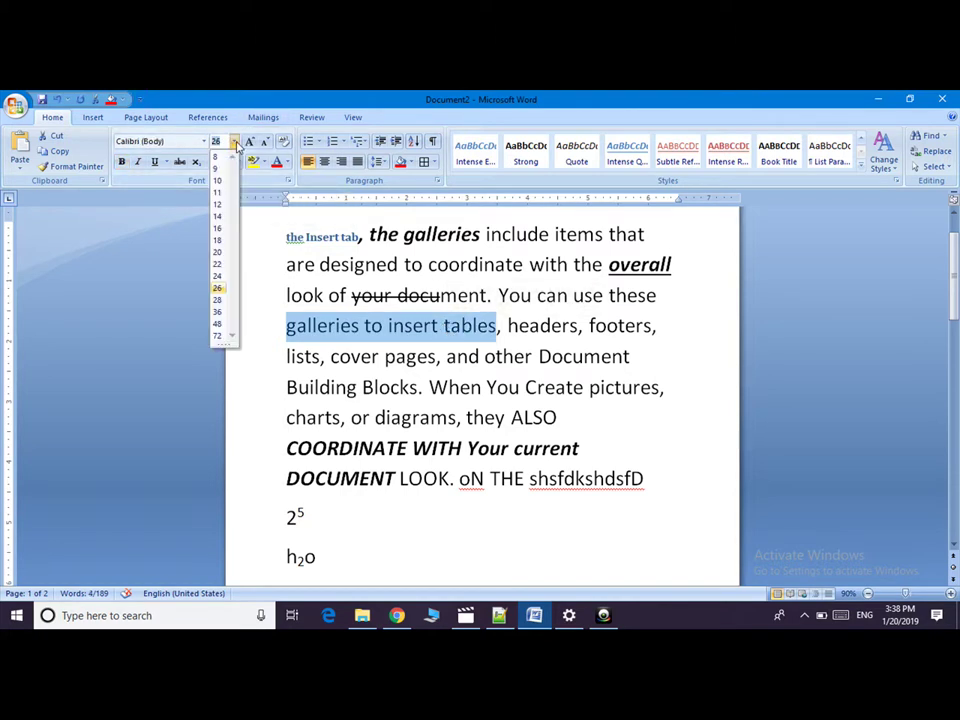
left_click(217, 300)
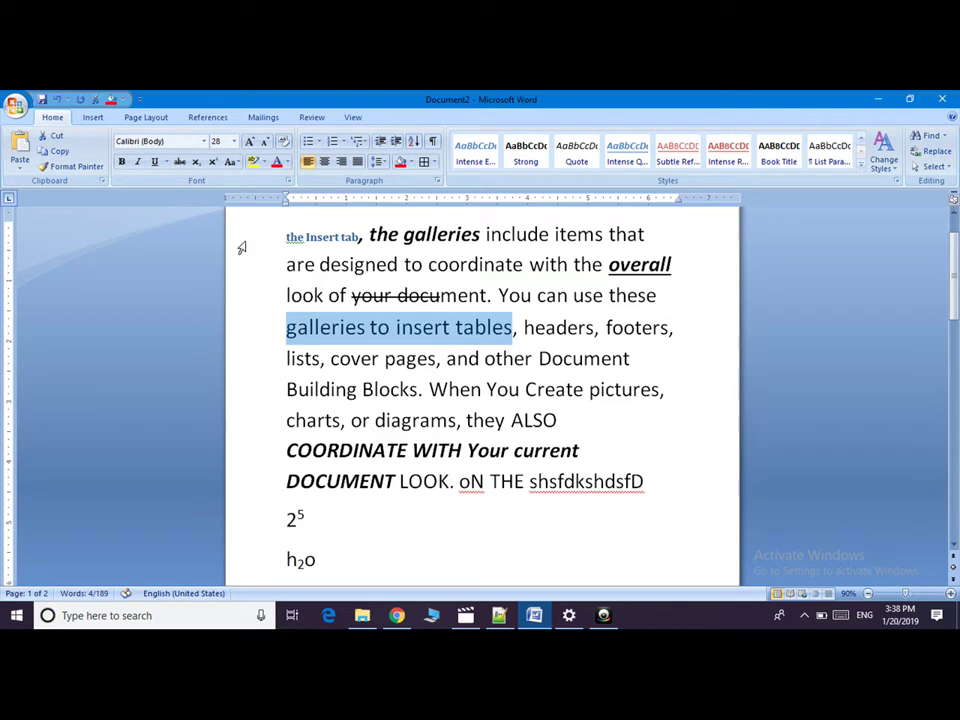
left_click(123, 164)
left_click(138, 164)
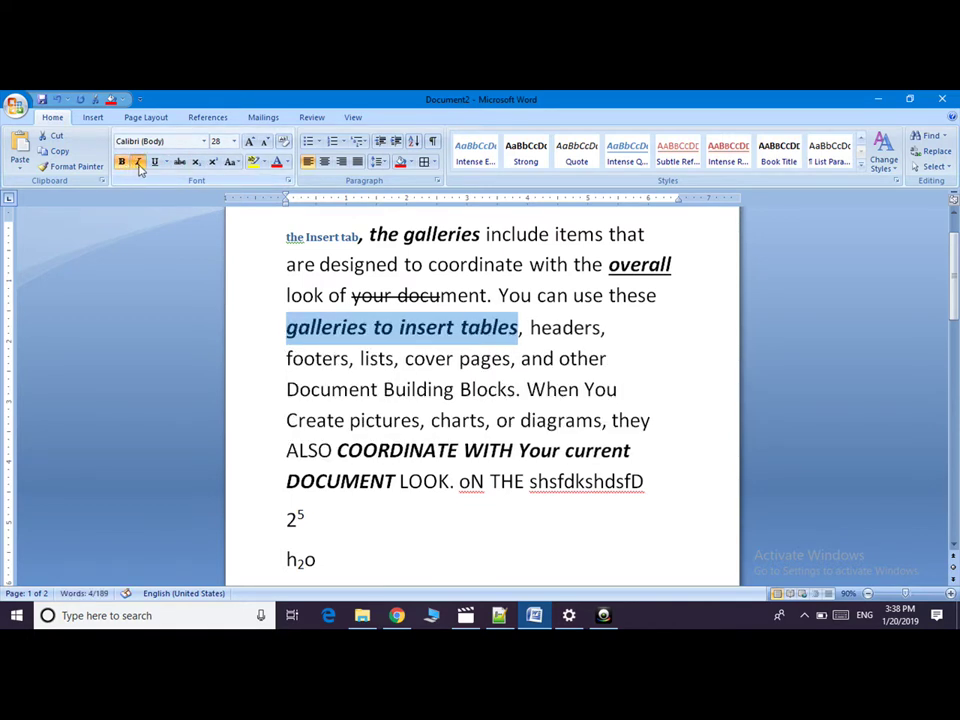
left_click(154, 162)
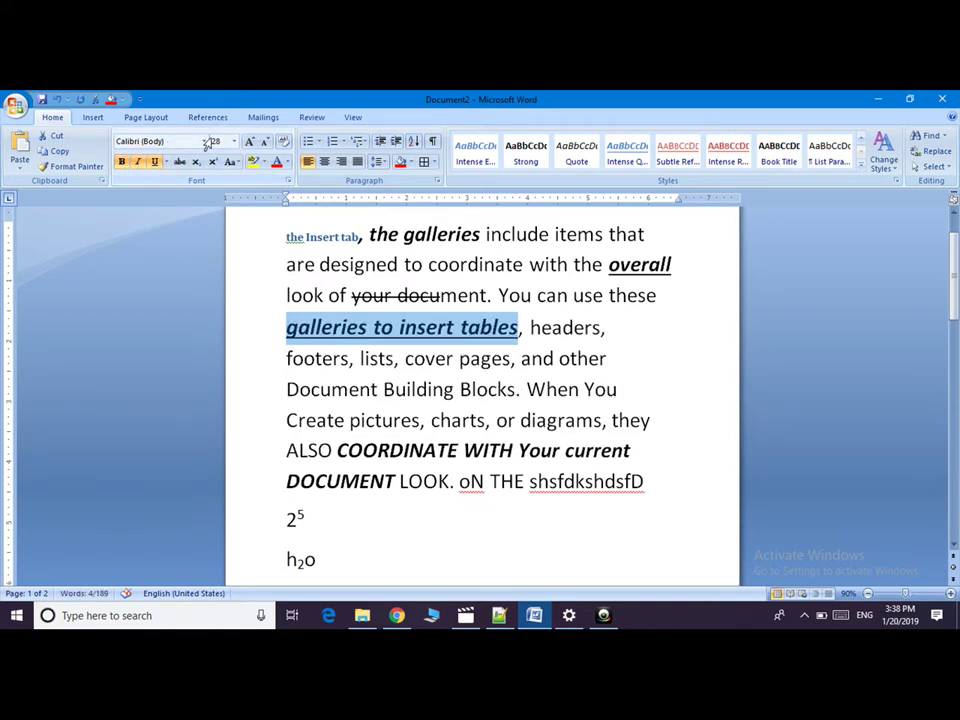
left_click(286, 162)
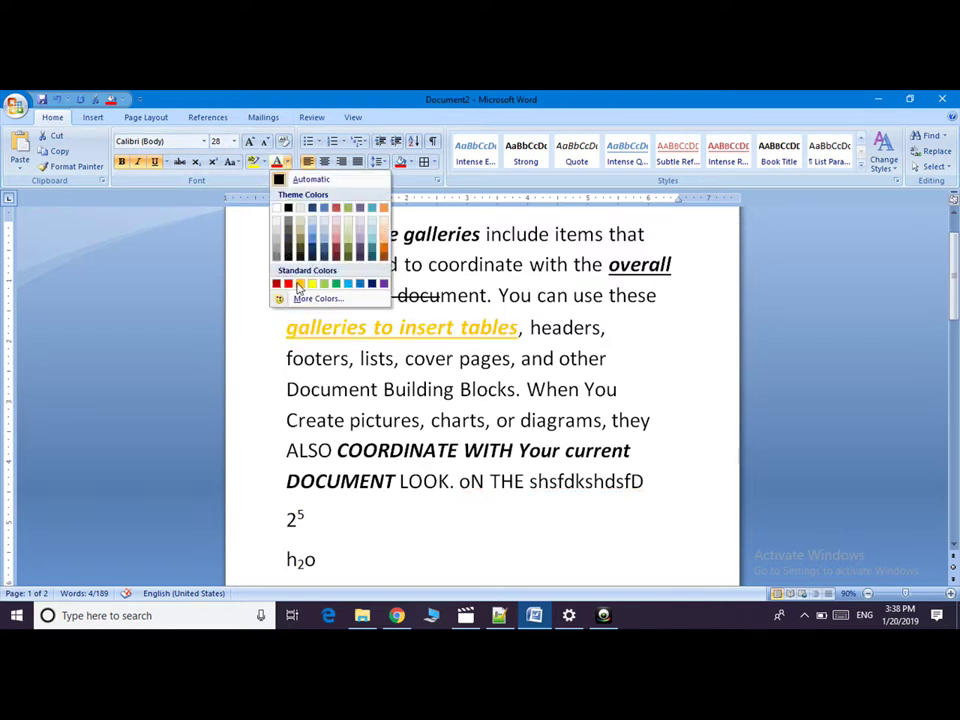
left_click(290, 284)
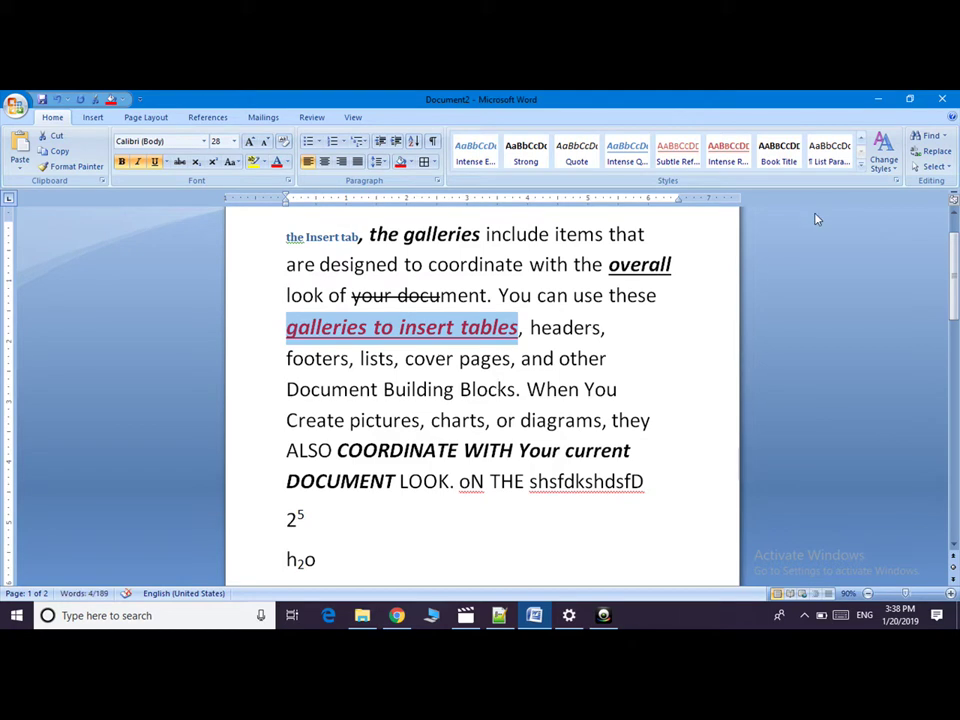
Step: Save the phrase's formatting as a new quick style named Style1
left_click(861, 168)
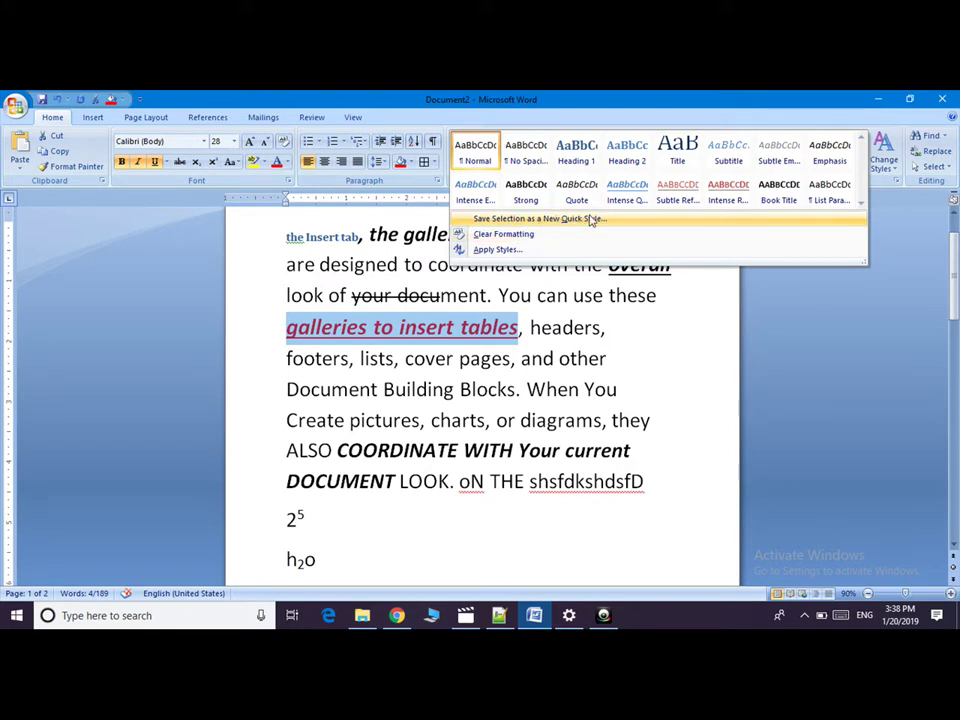
left_click(591, 219)
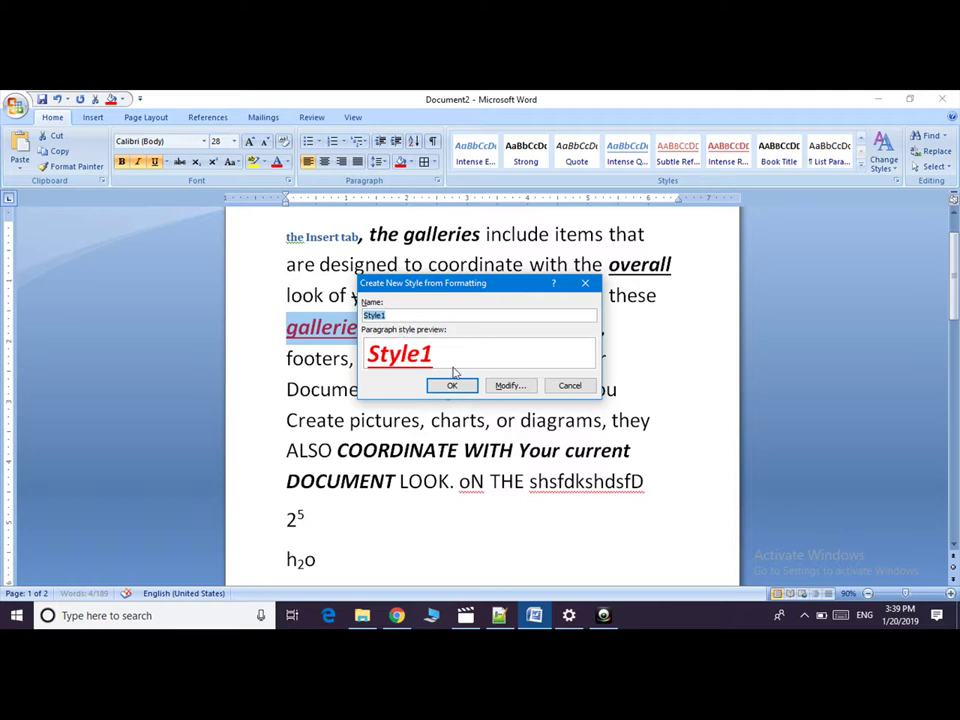
left_click(463, 389)
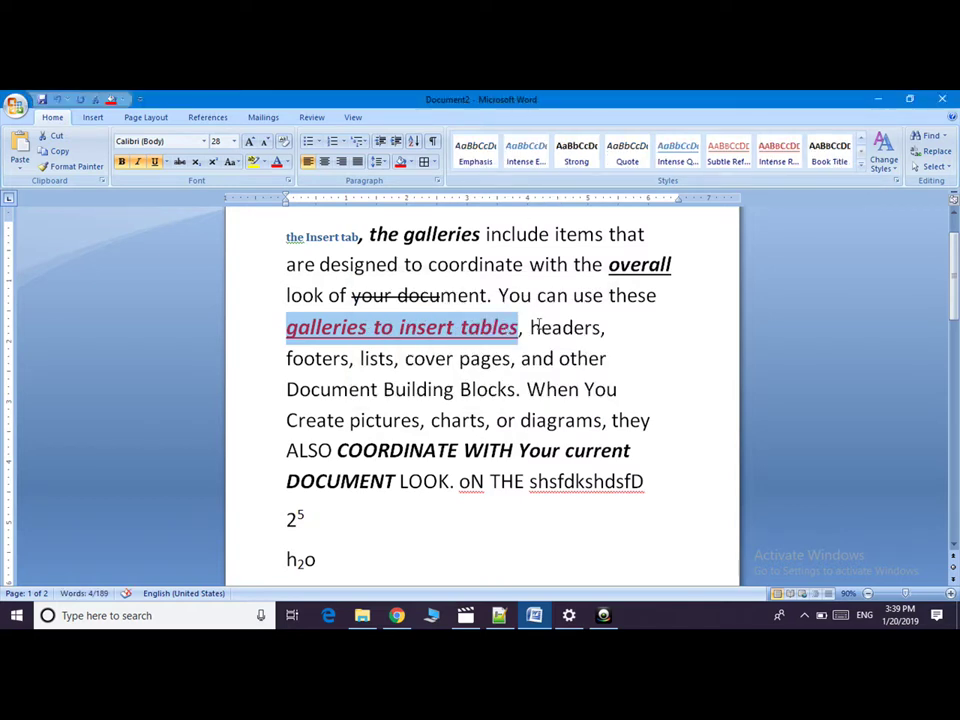
Step: Apply Style1 to the phrase 'Document Building Blocks'
left_click_drag(286, 389, 474, 390)
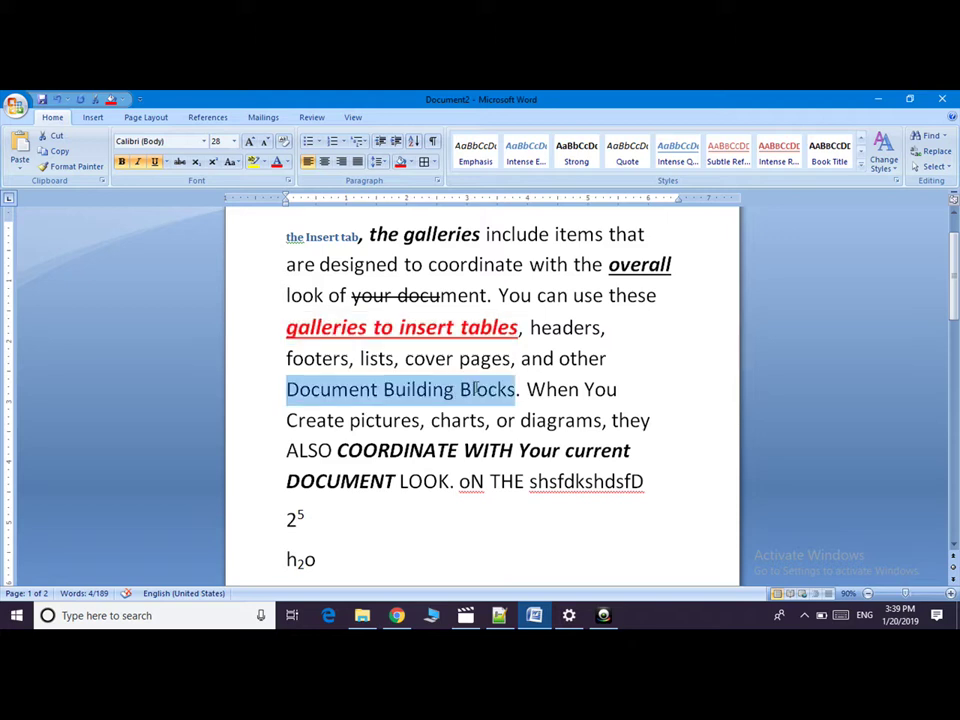
left_click(862, 151)
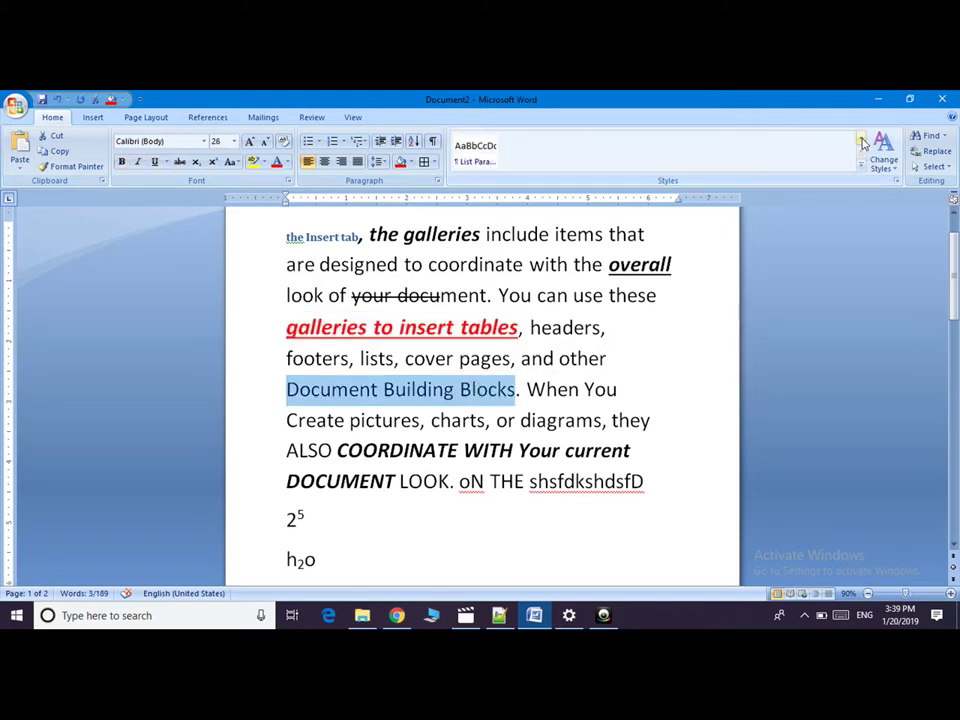
left_click(862, 141)
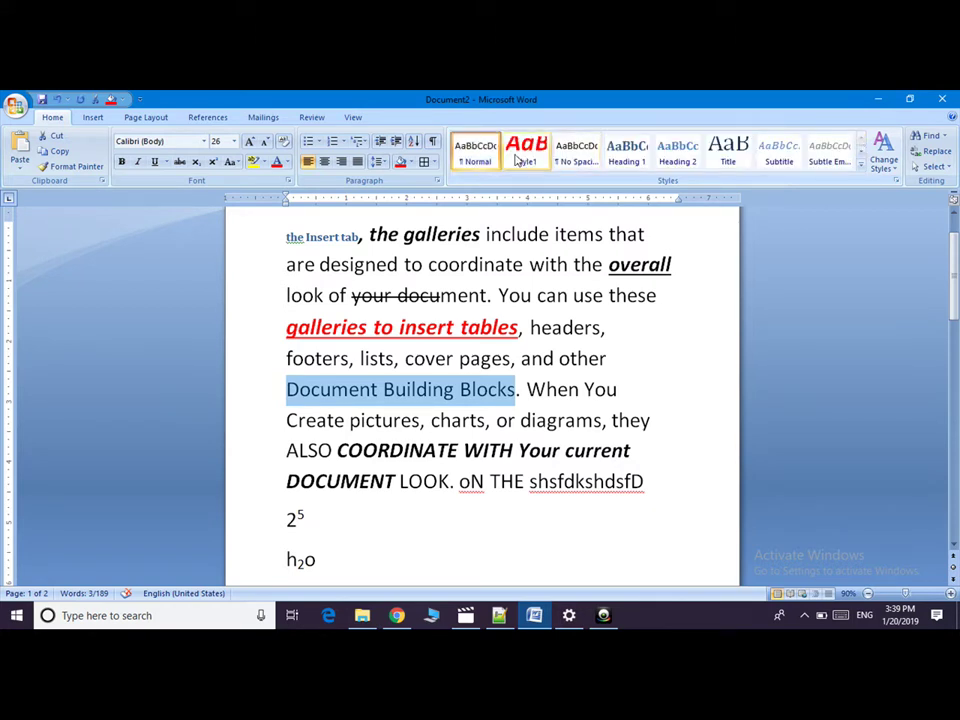
left_click(524, 152)
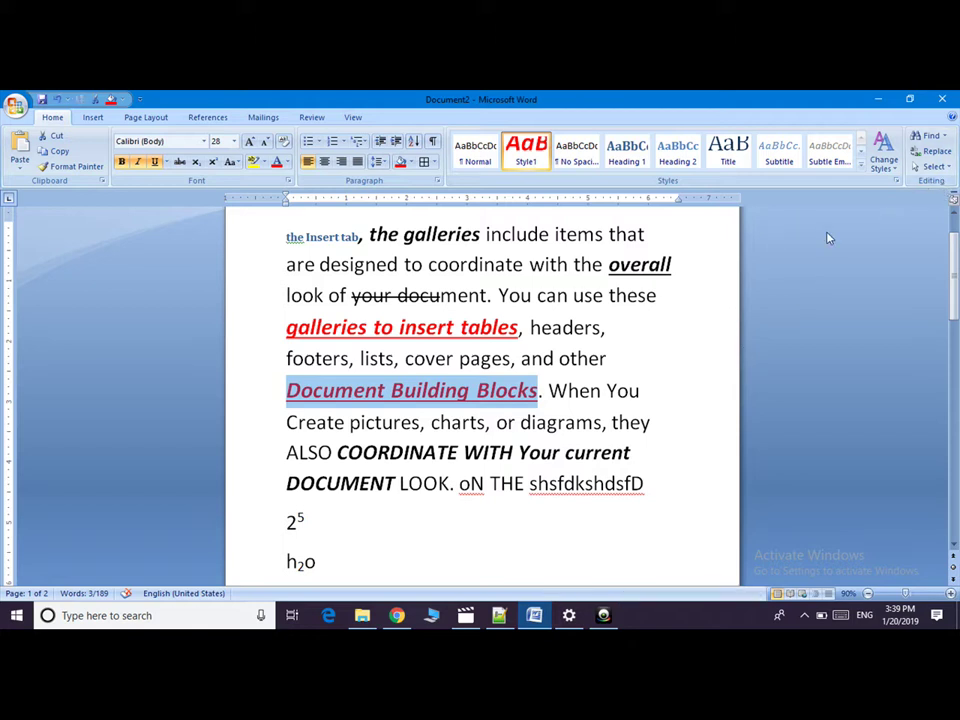
left_click(929, 133)
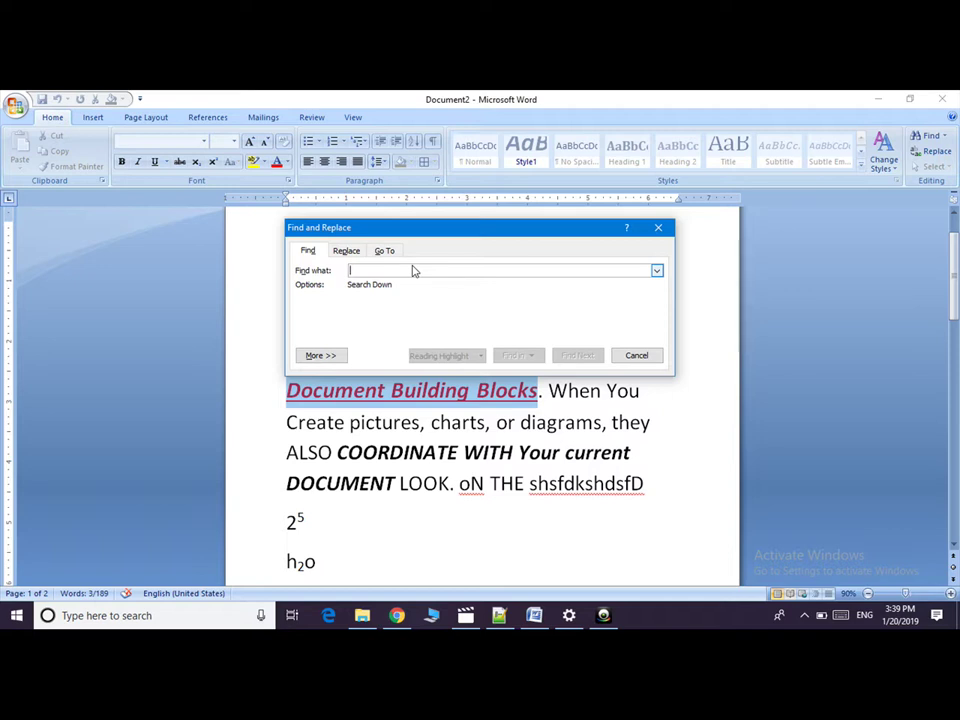
type("YOU")
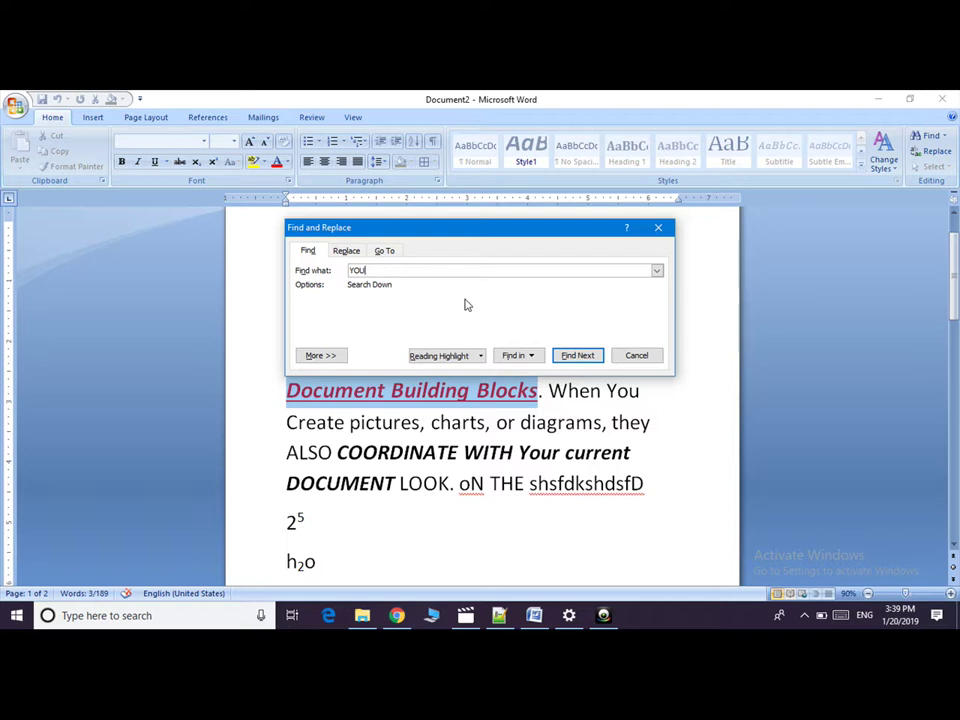
key("BackSpace")
left_click(579, 357)
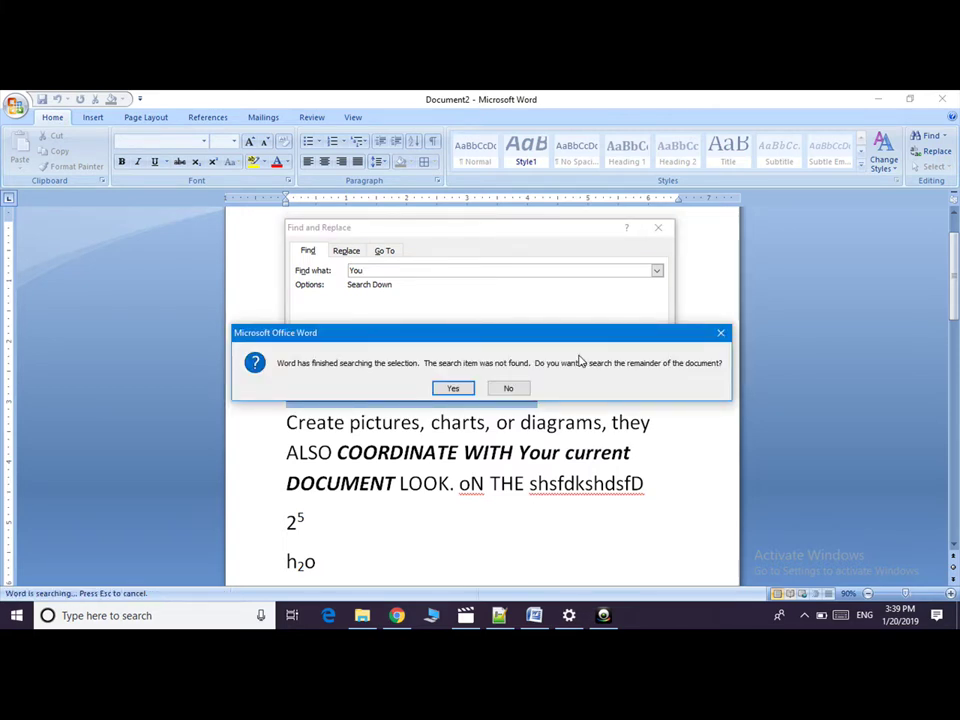
left_click(453, 389)
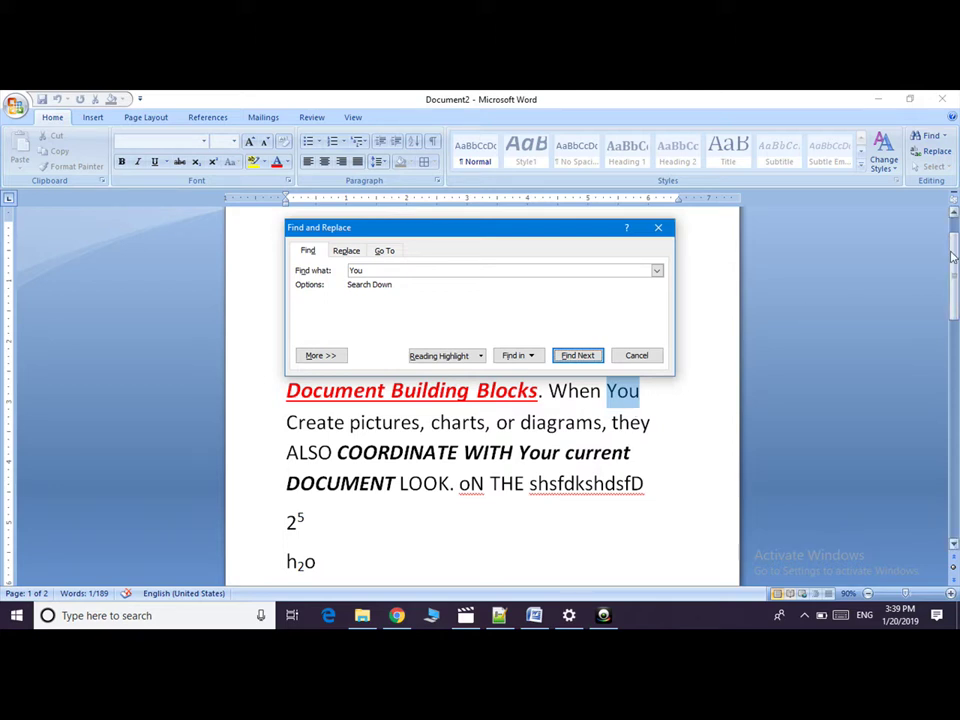
left_click_drag(954, 288, 955, 337)
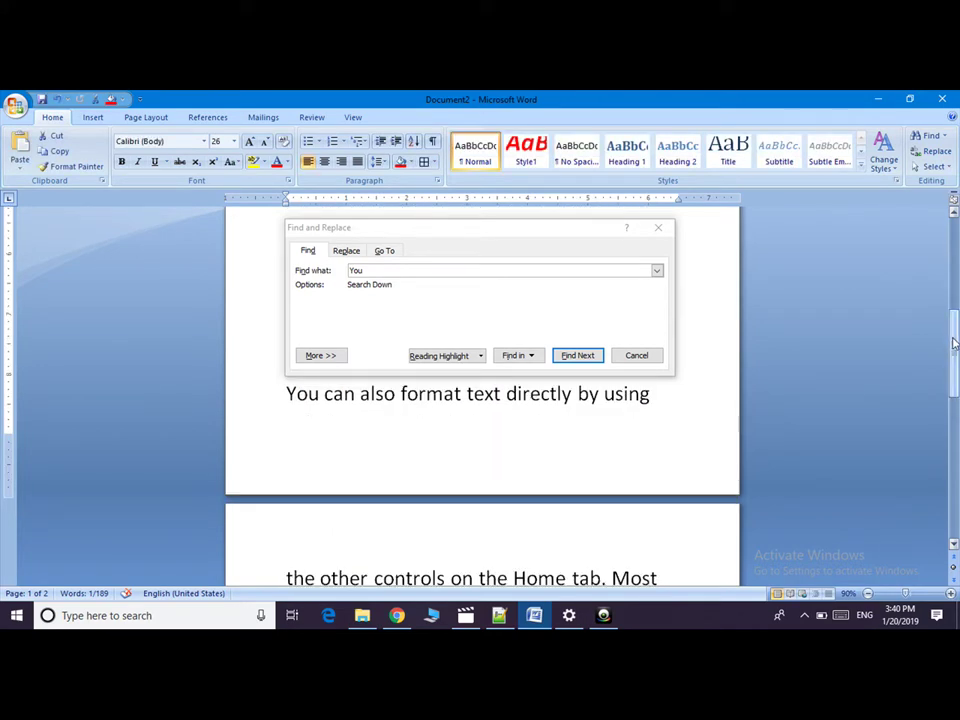
left_click_drag(954, 343, 955, 228)
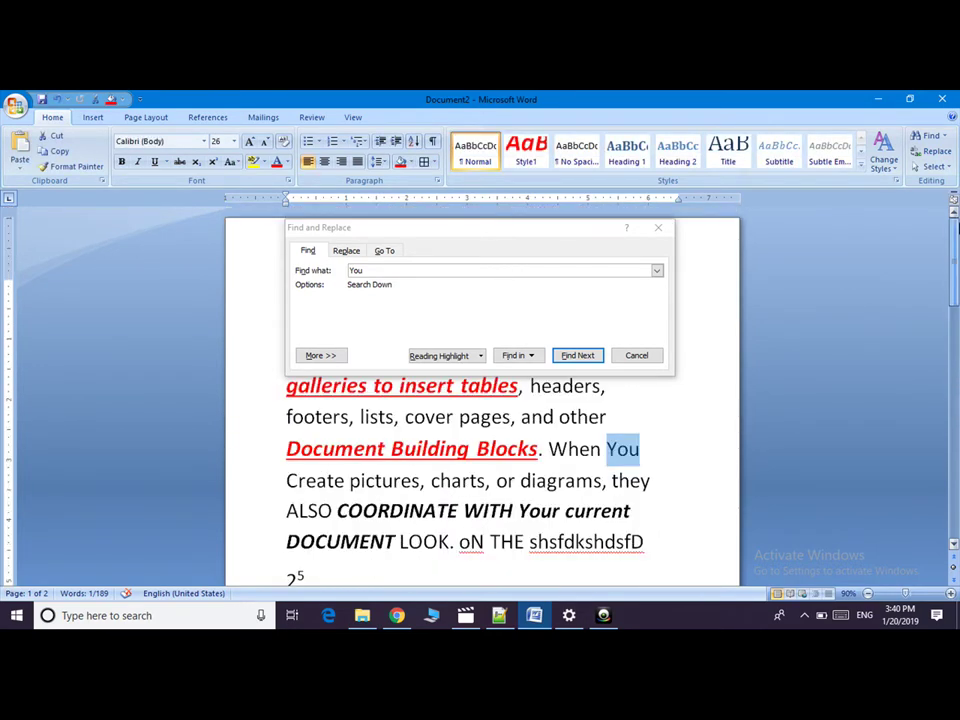
left_click(578, 356)
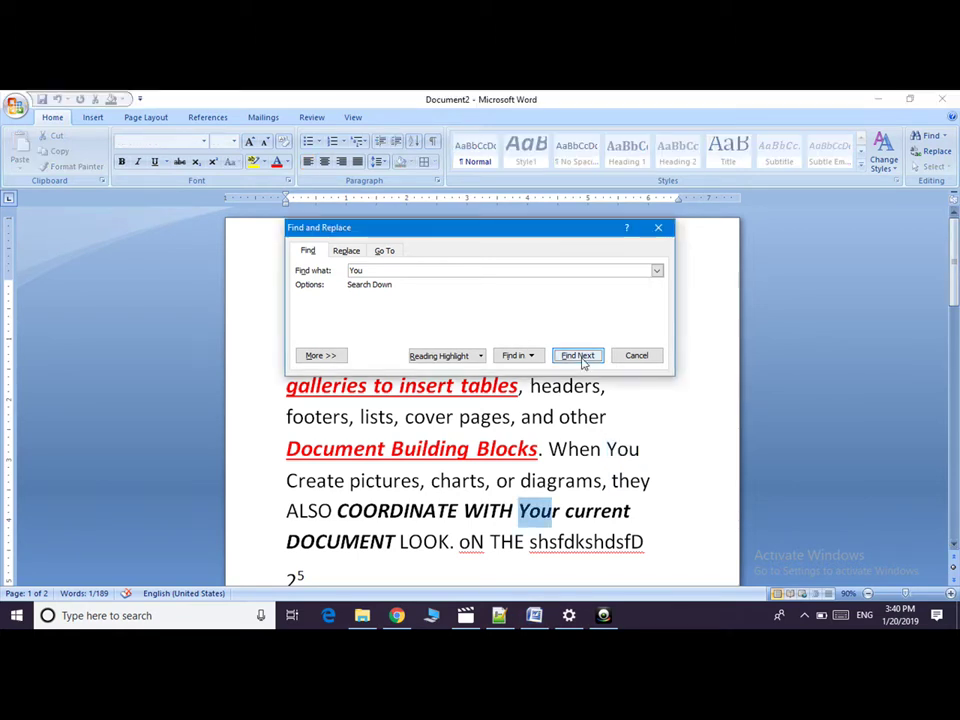
left_click(580, 357)
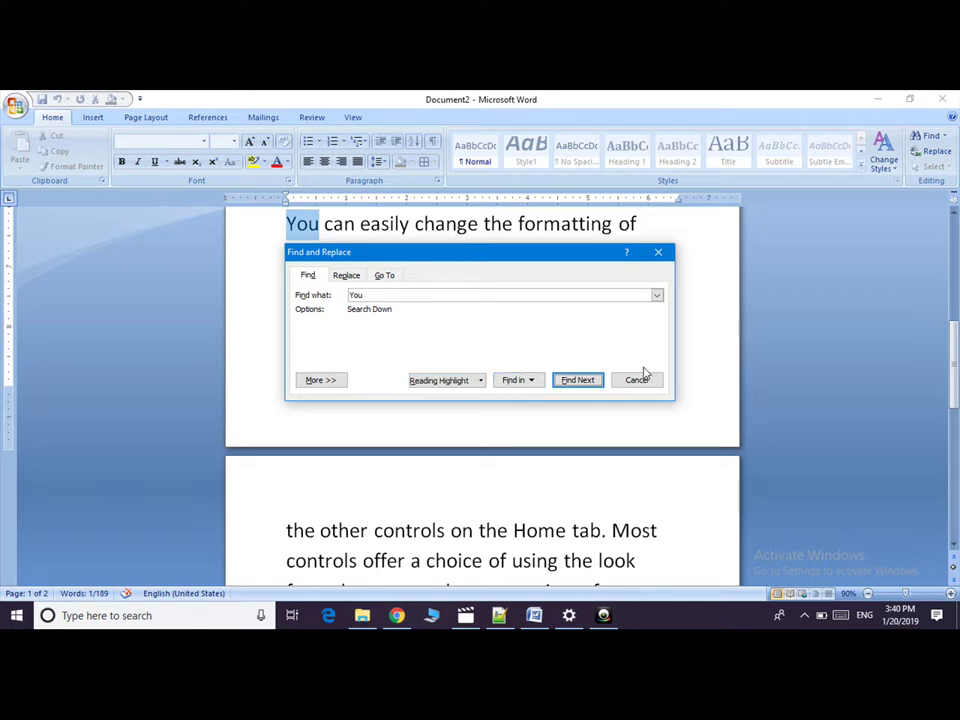
left_click(659, 253)
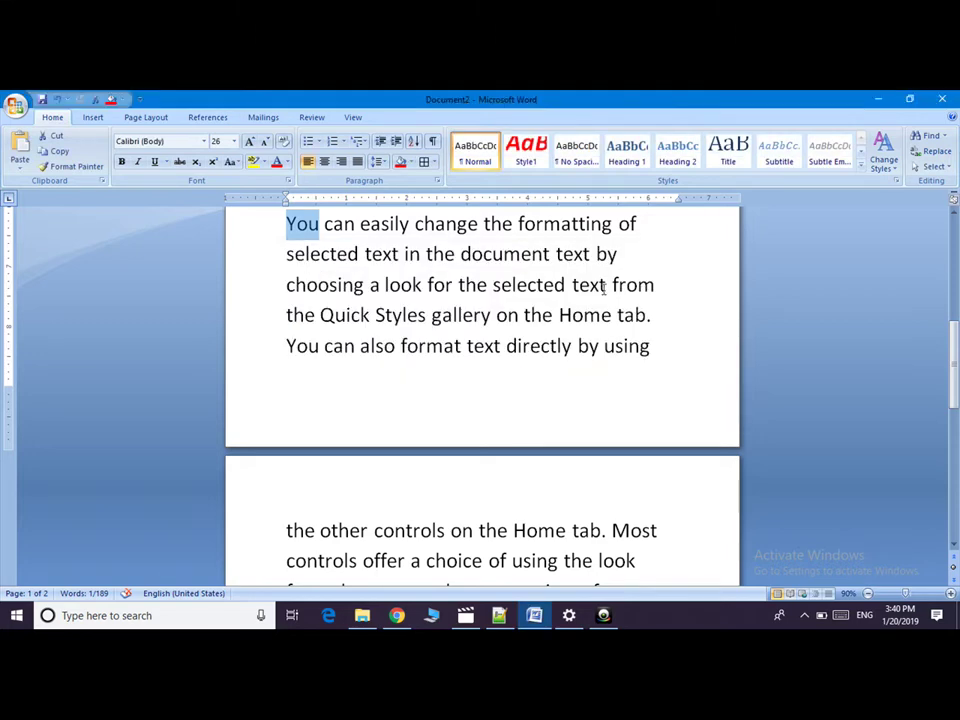
mouse_move(953, 280)
left_mouse_down()
mouse_move(953, 240)
mouse_move(916, 147)
left_mouse_up()
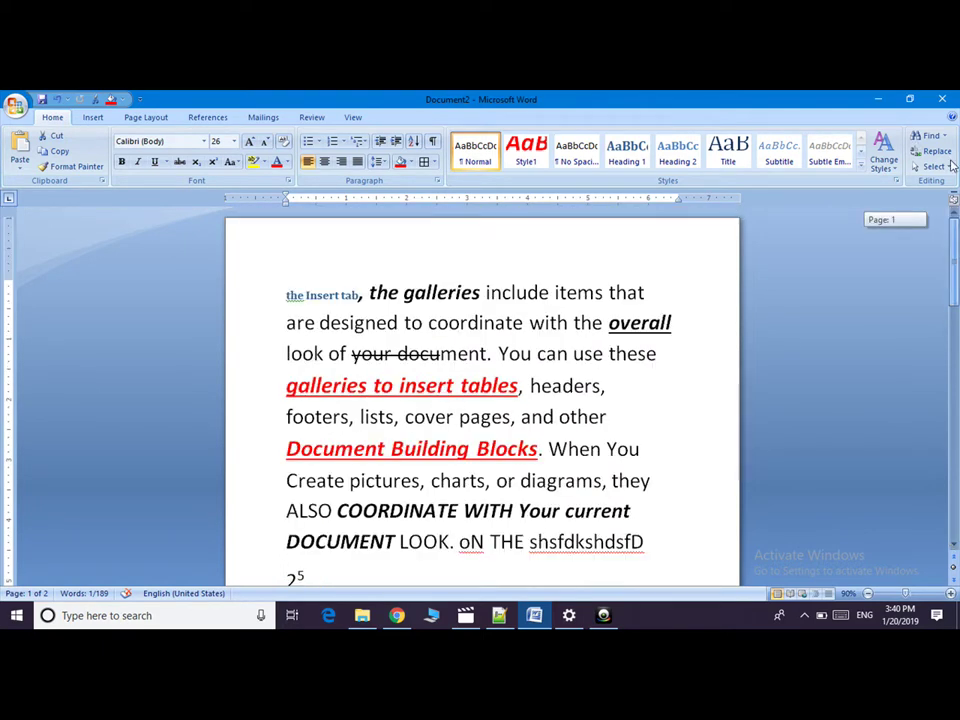
Step: Replace all 12 occurrences of 'You' with 'me' throughout the document
left_click(932, 151)
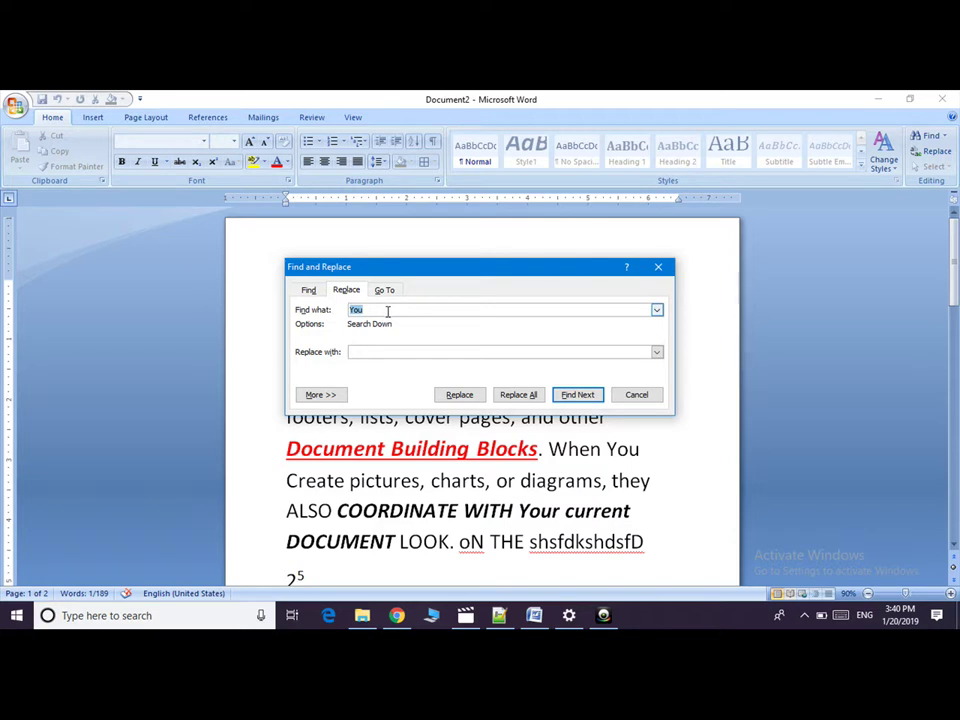
left_click(380, 354)
type("me")
left_click(519, 396)
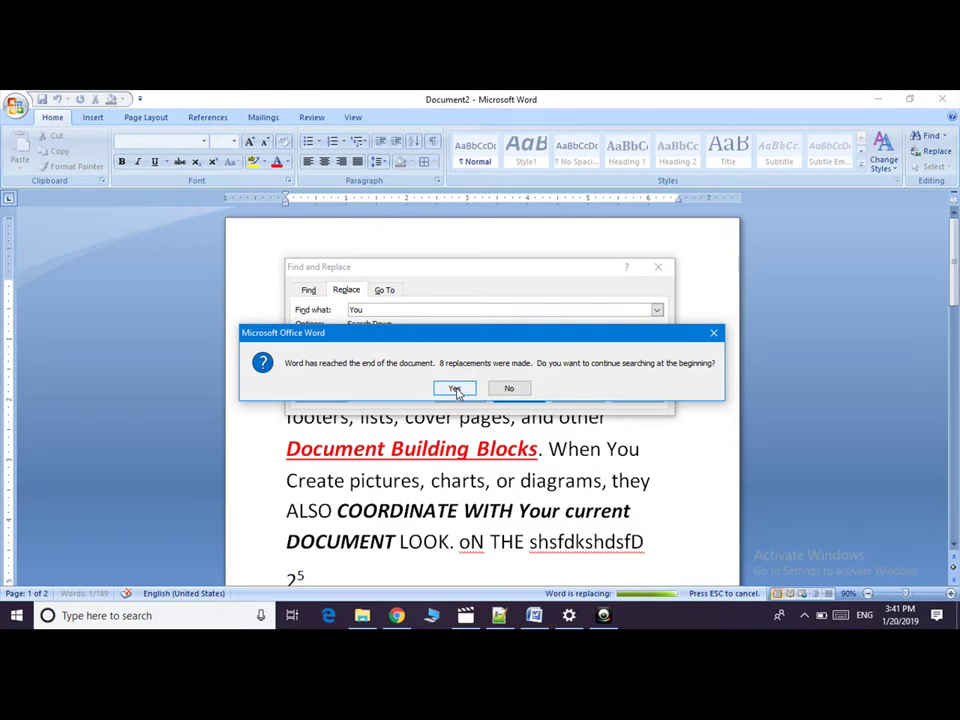
left_click(455, 389)
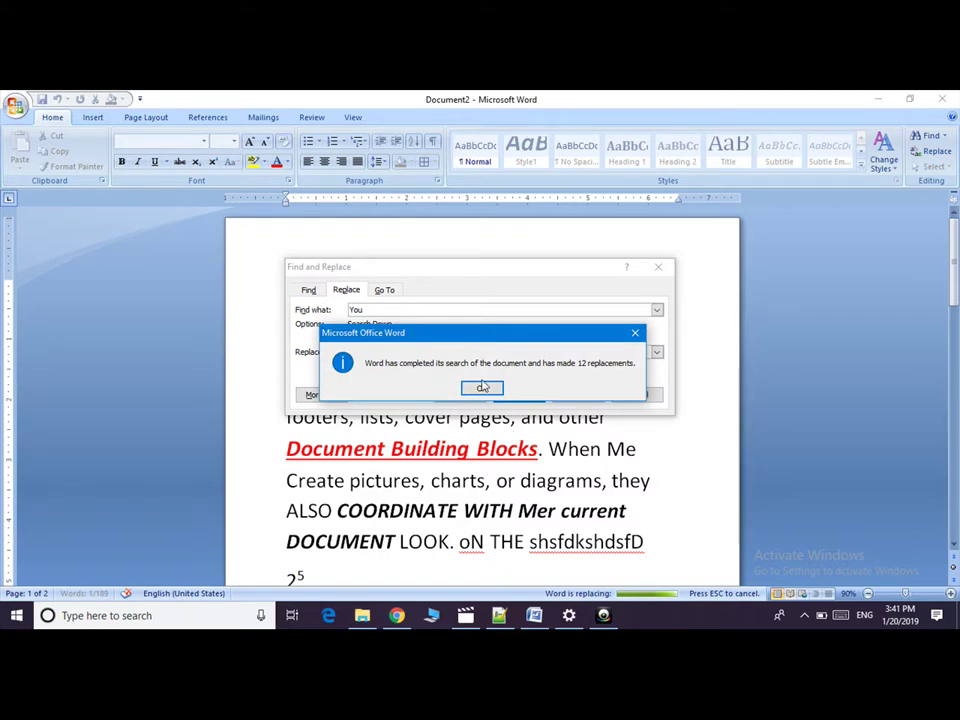
left_click(483, 387)
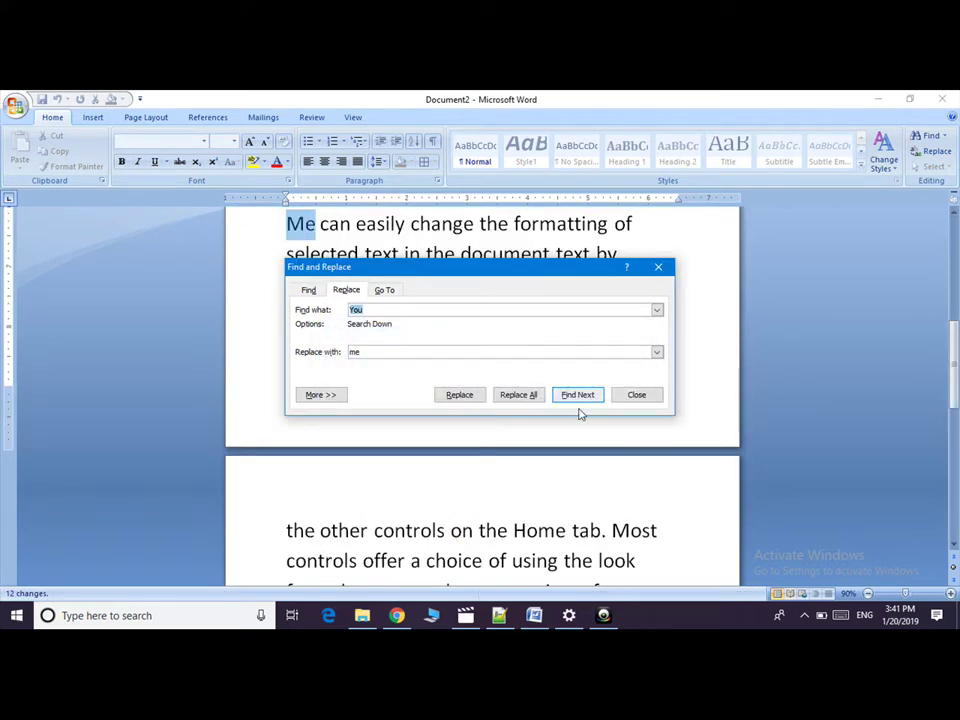
left_click(646, 397)
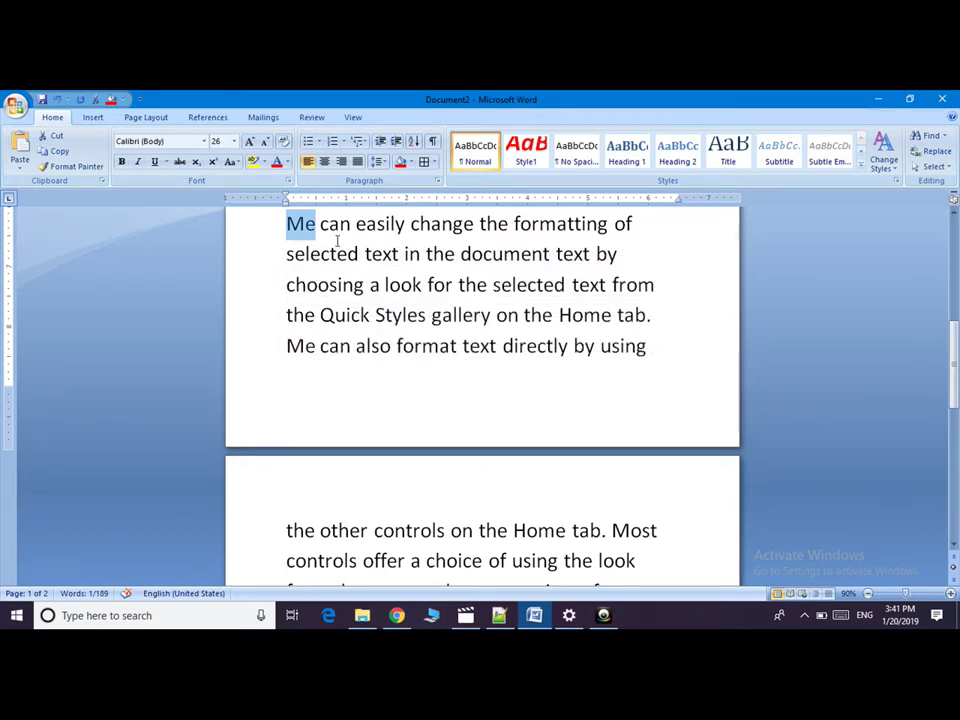
Step: Select all the document text, clear the selection, and switch to the Insert ribbon
scroll(953, 238, "up", 10)
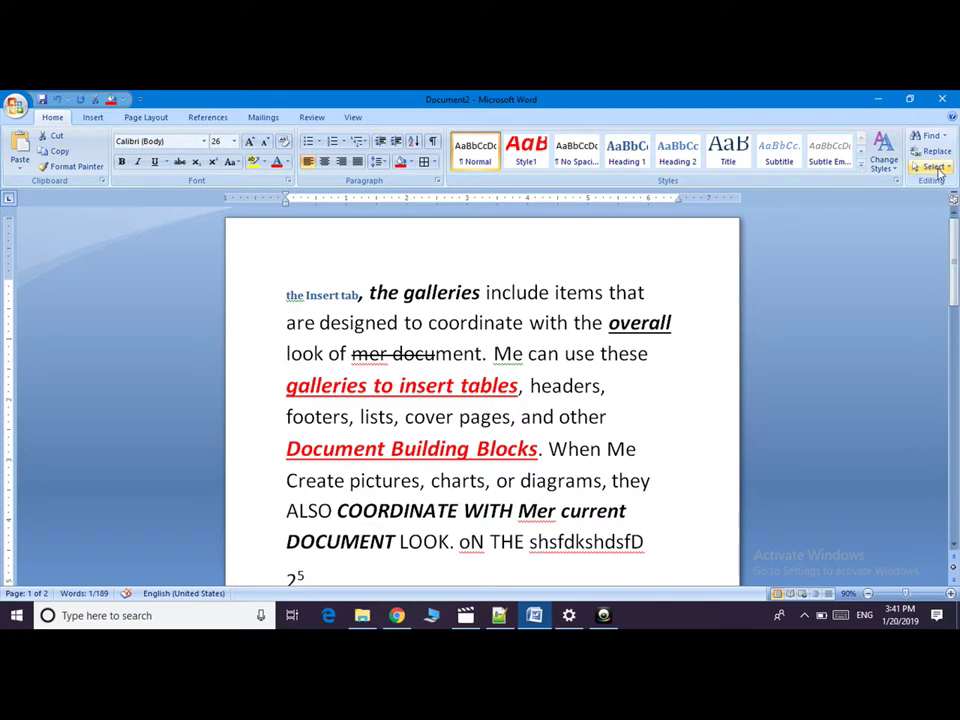
left_click(936, 168)
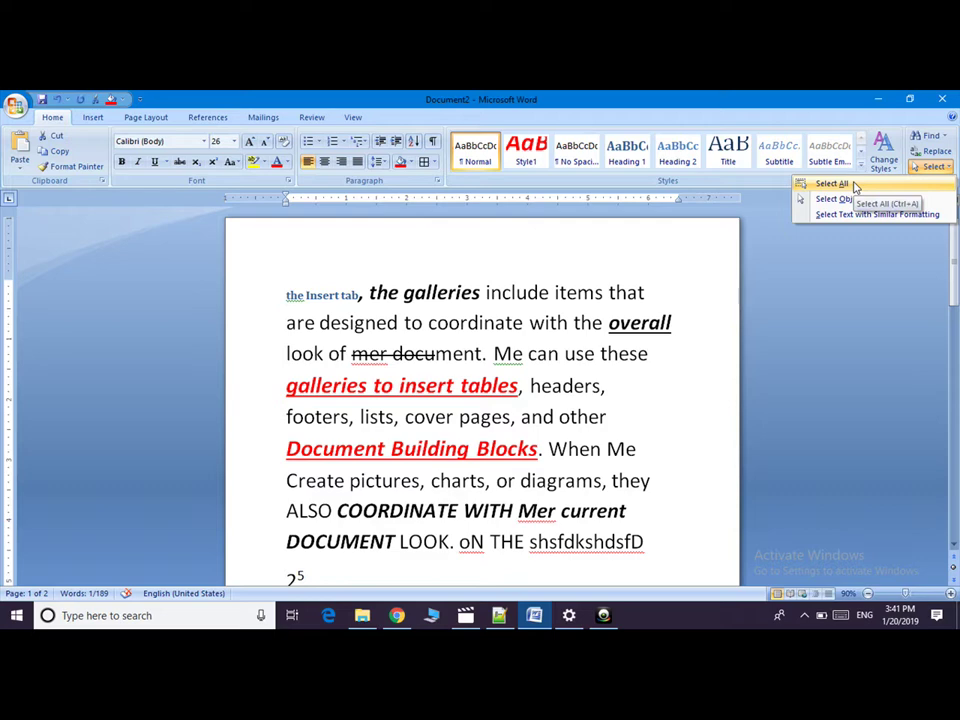
left_click(832, 184)
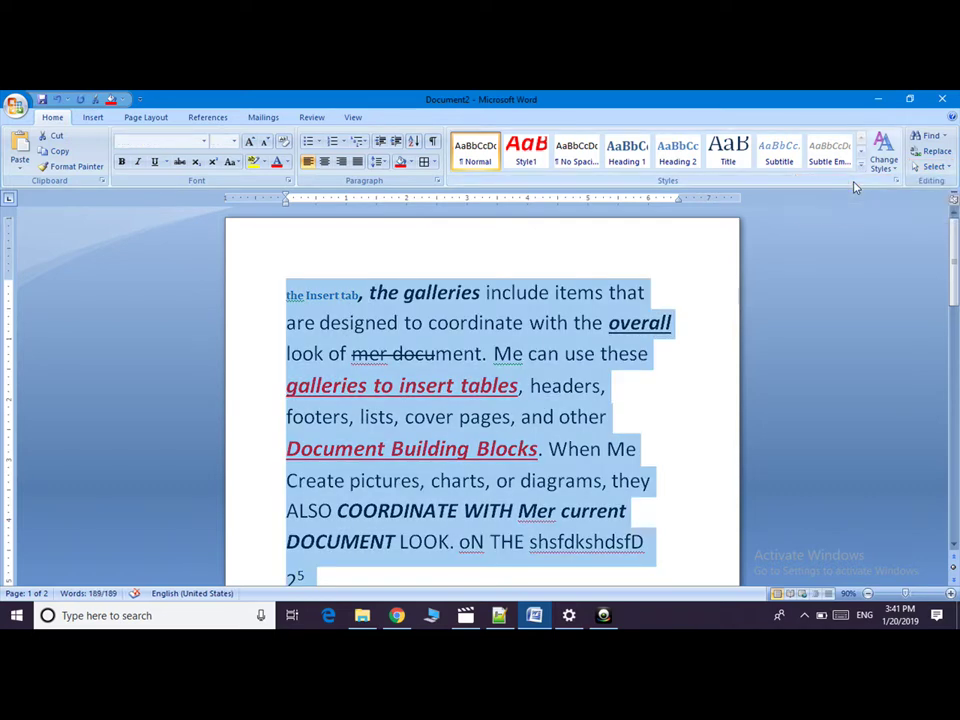
left_click(946, 168)
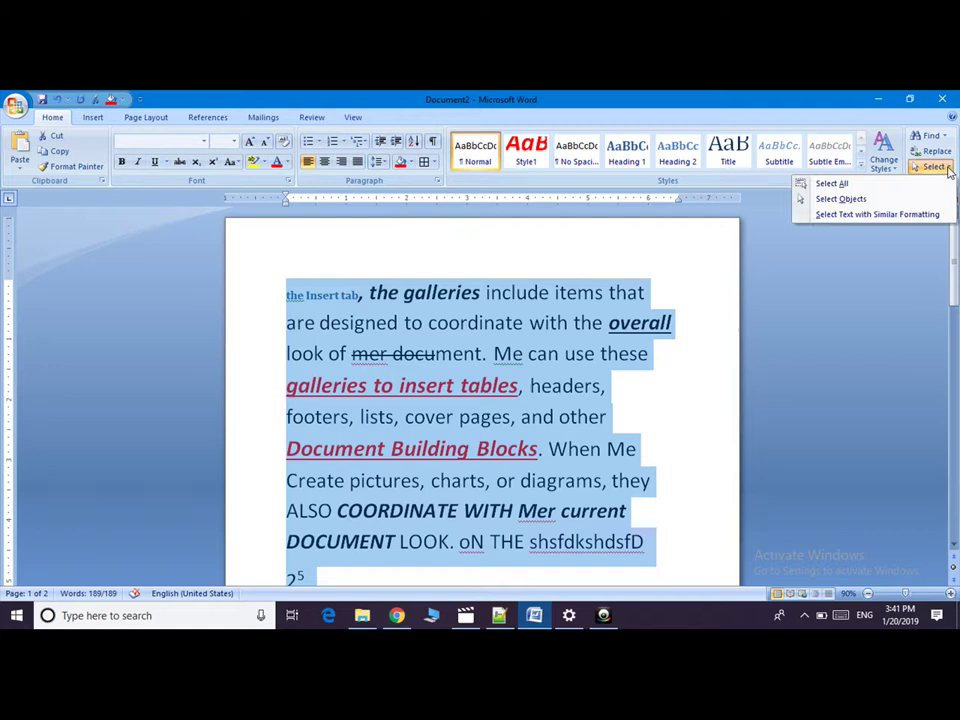
left_click(834, 184)
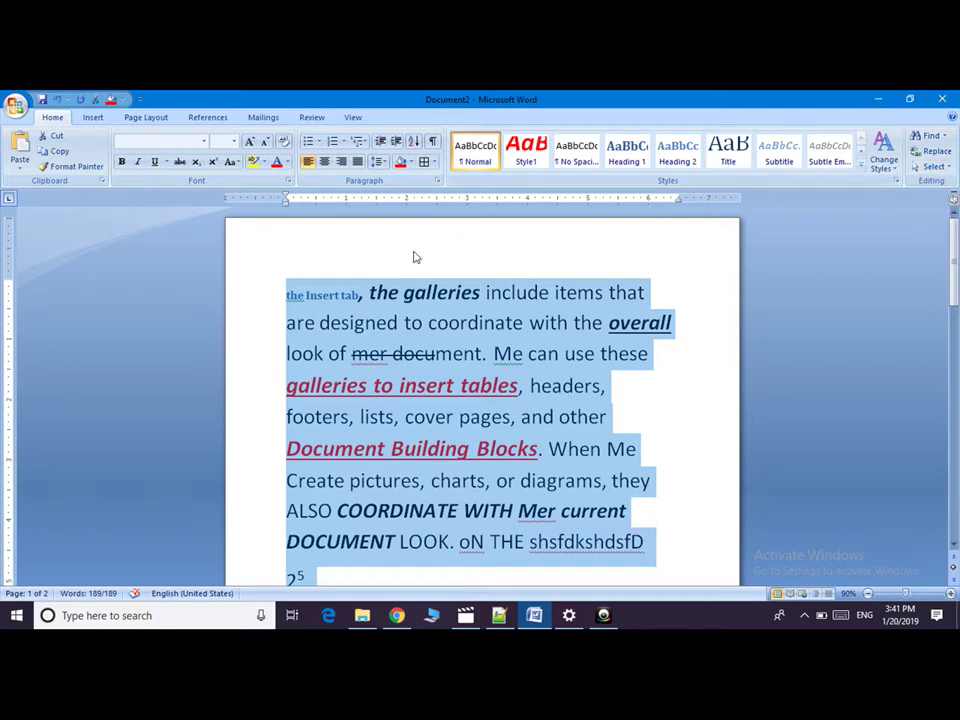
left_click(416, 292)
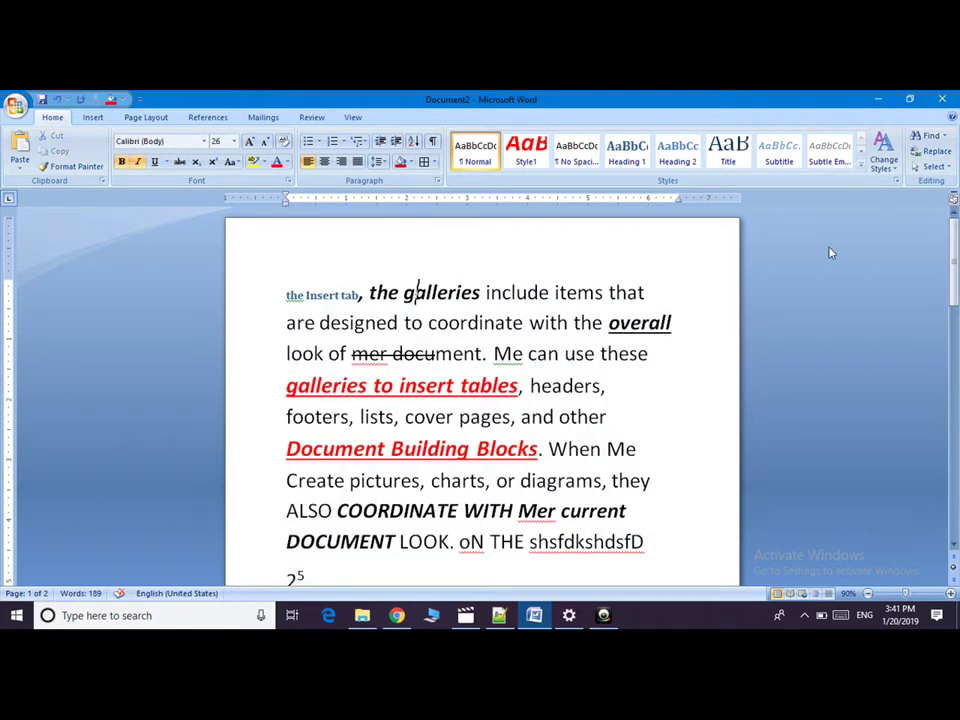
left_click(941, 169)
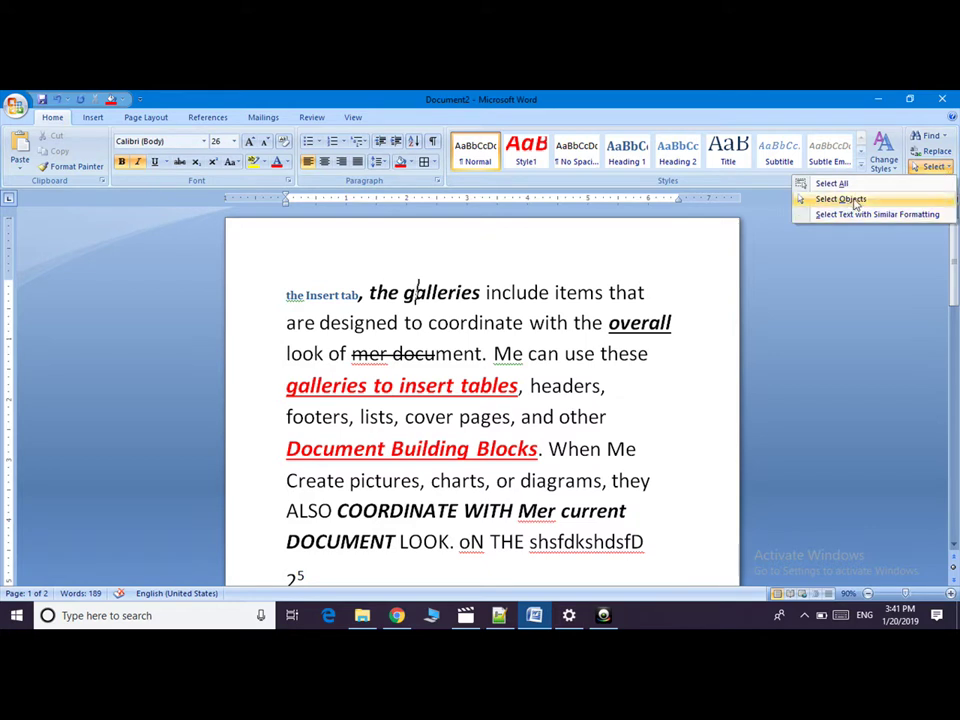
left_click(93, 118)
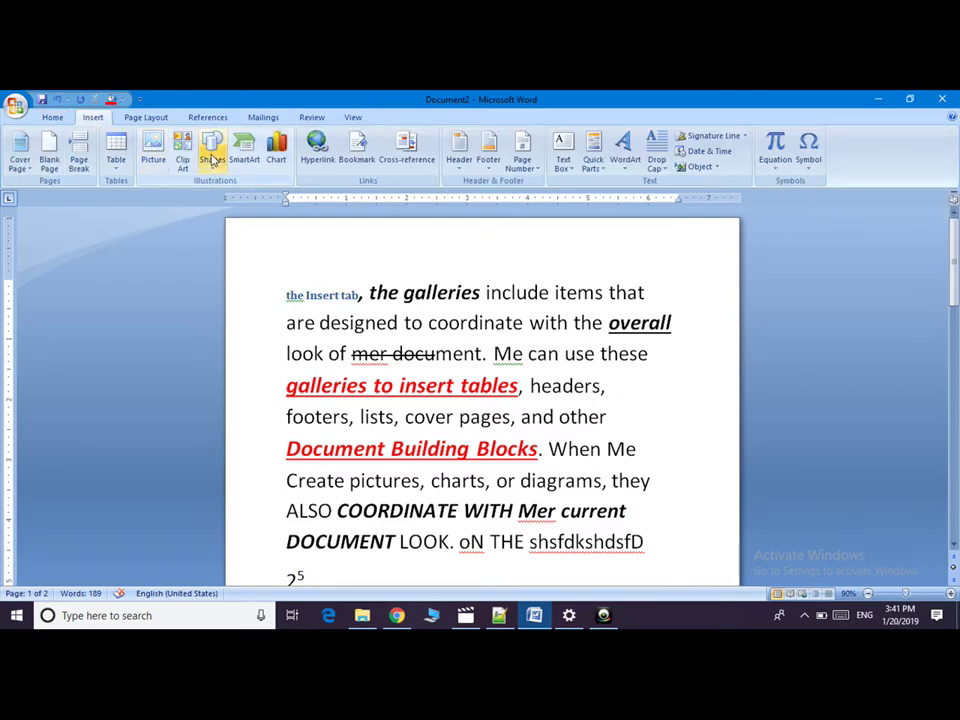
Step: Draw an Oval shape over the top lines of the sample text
left_click(213, 155)
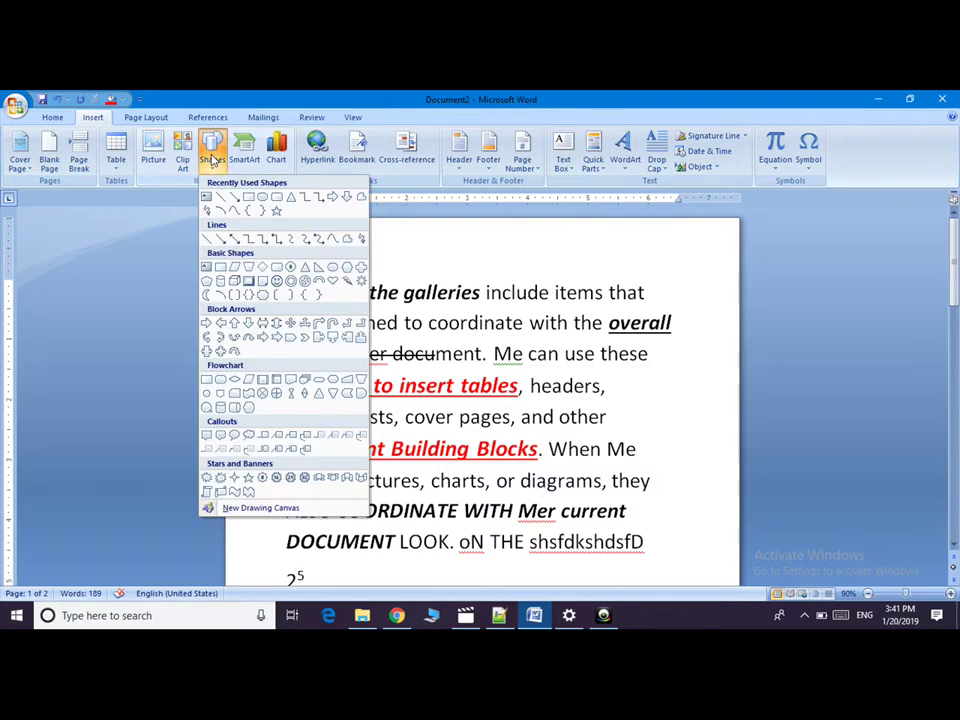
left_click(263, 196)
left_click_drag(356, 241, 484, 354)
key("Escape")
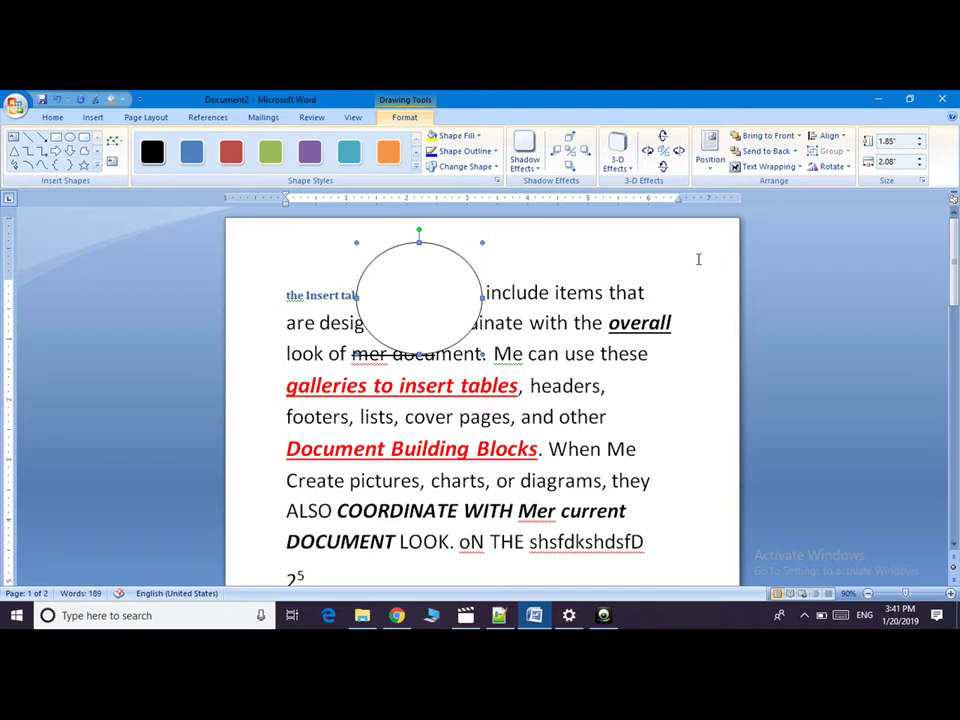
Step: Use Home > Select > Select Objects to pick the oval shape
left_click(55, 118)
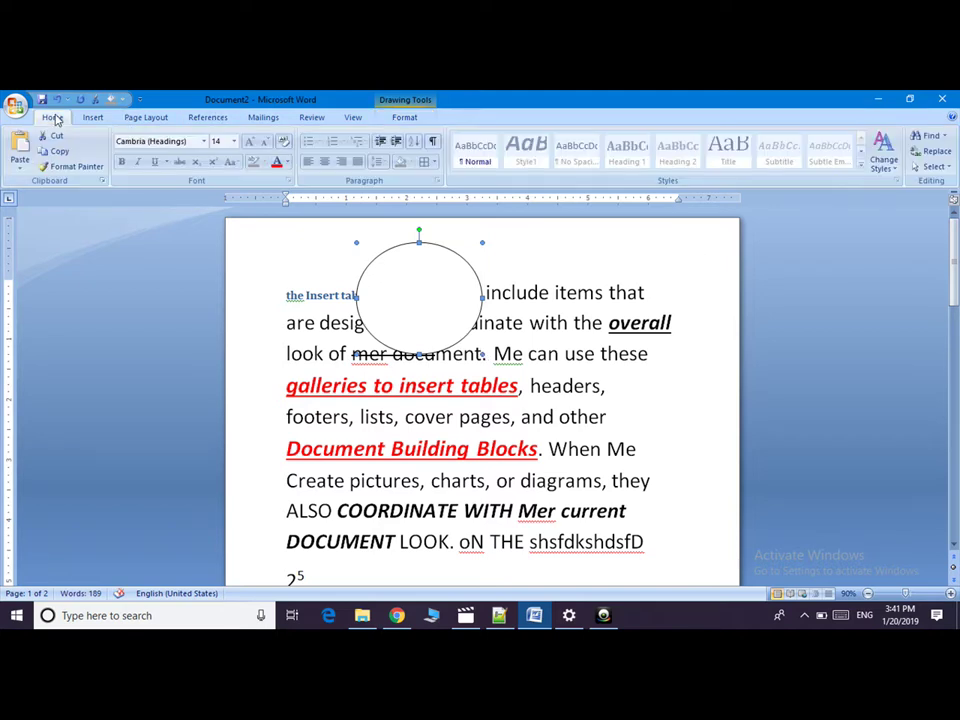
left_click(940, 167)
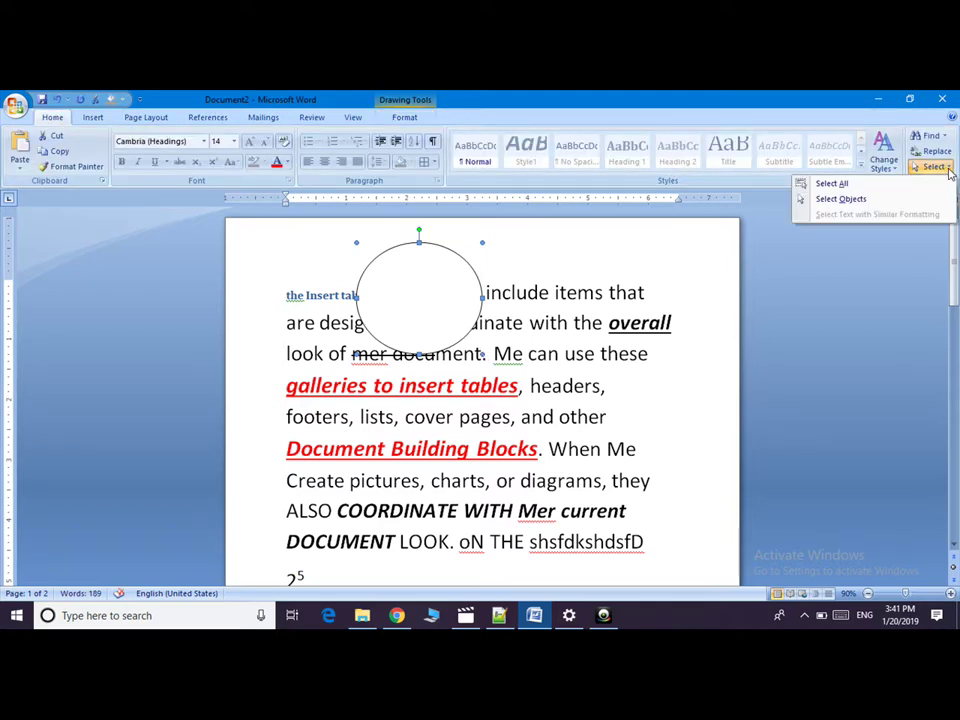
left_click(852, 205)
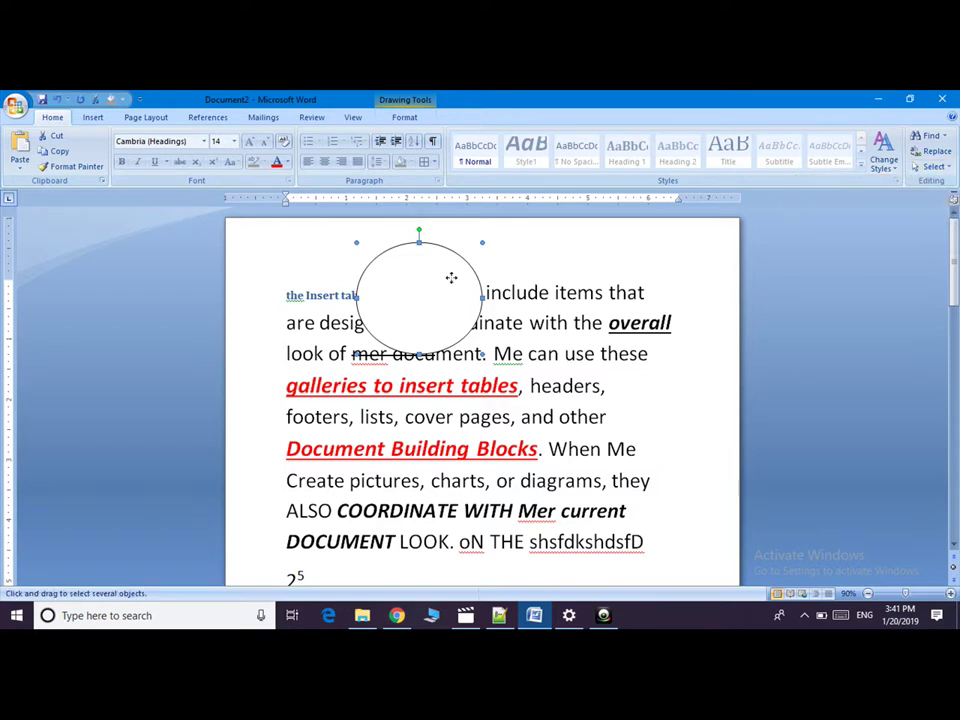
left_click(573, 352)
key("Escape")
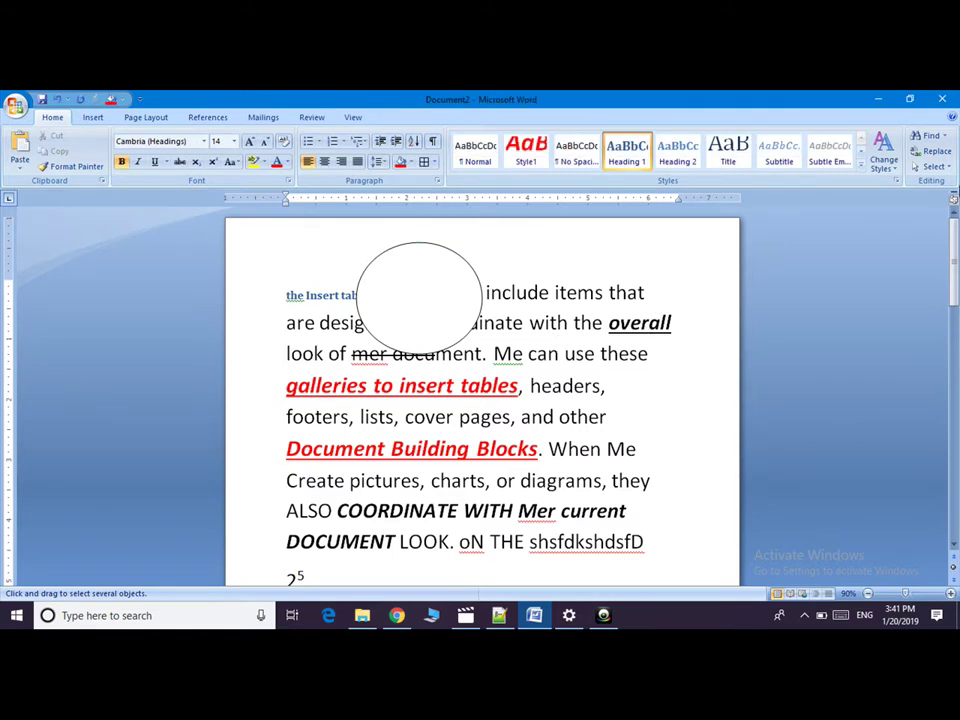
left_click(933, 166)
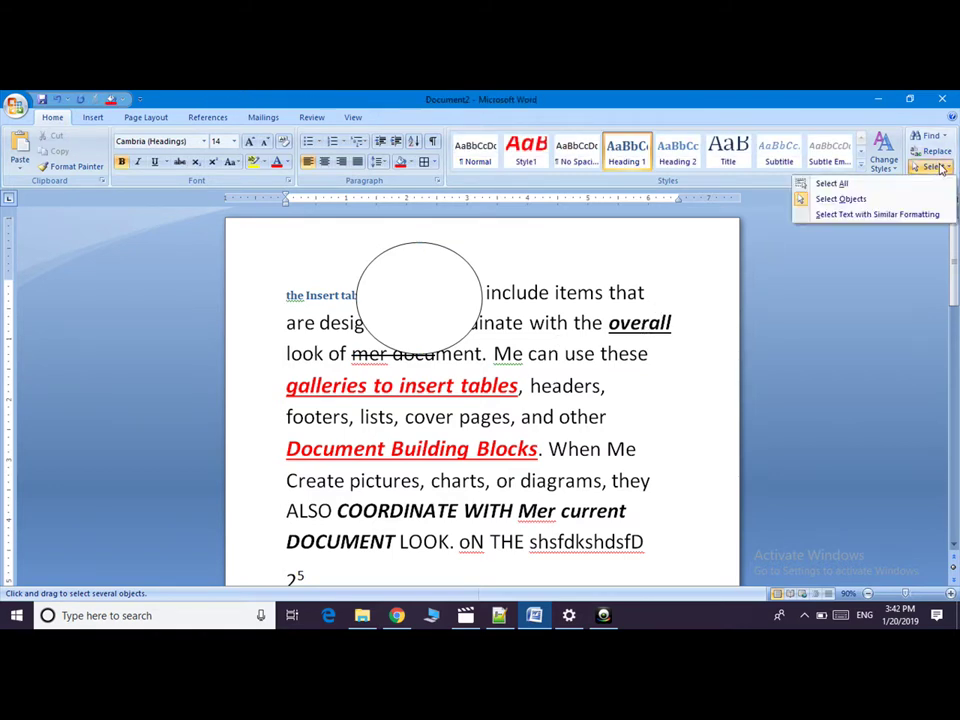
left_click(838, 199)
left_click(428, 296)
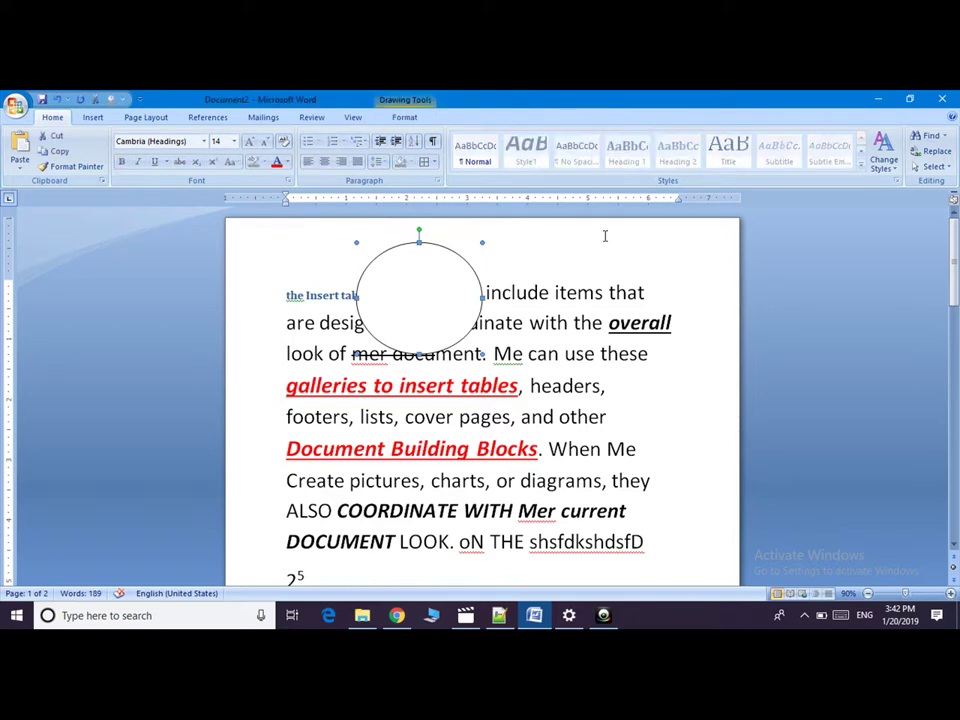
left_click(936, 168)
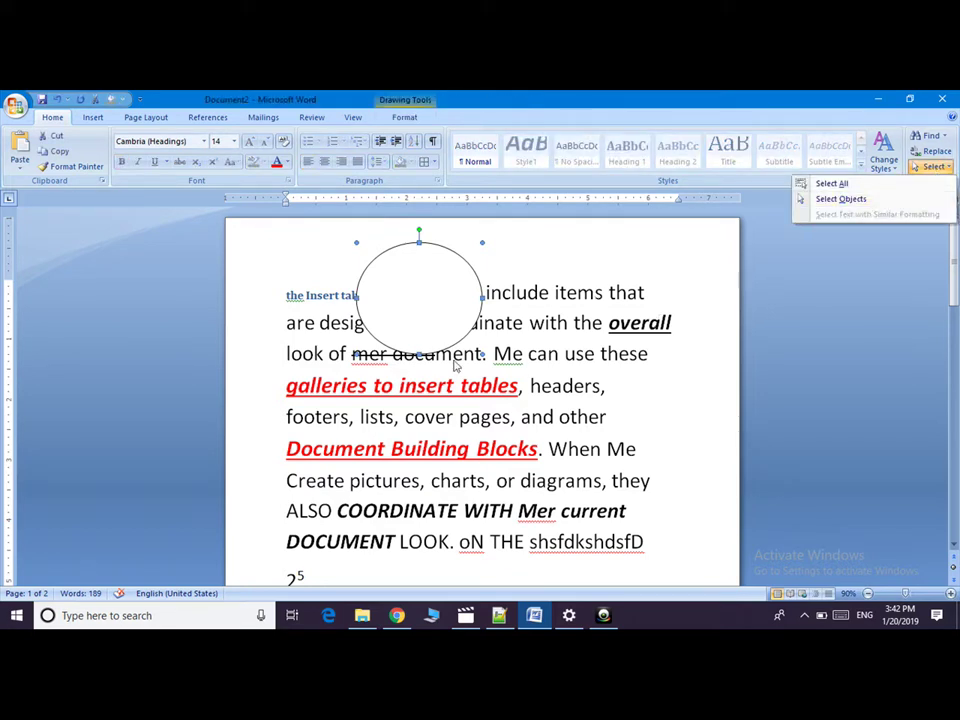
Step: Select 'galleries to insert tables' plus all similarly formatted text and turn off italic
left_click(284, 415)
left_click_drag(286, 417, 395, 420)
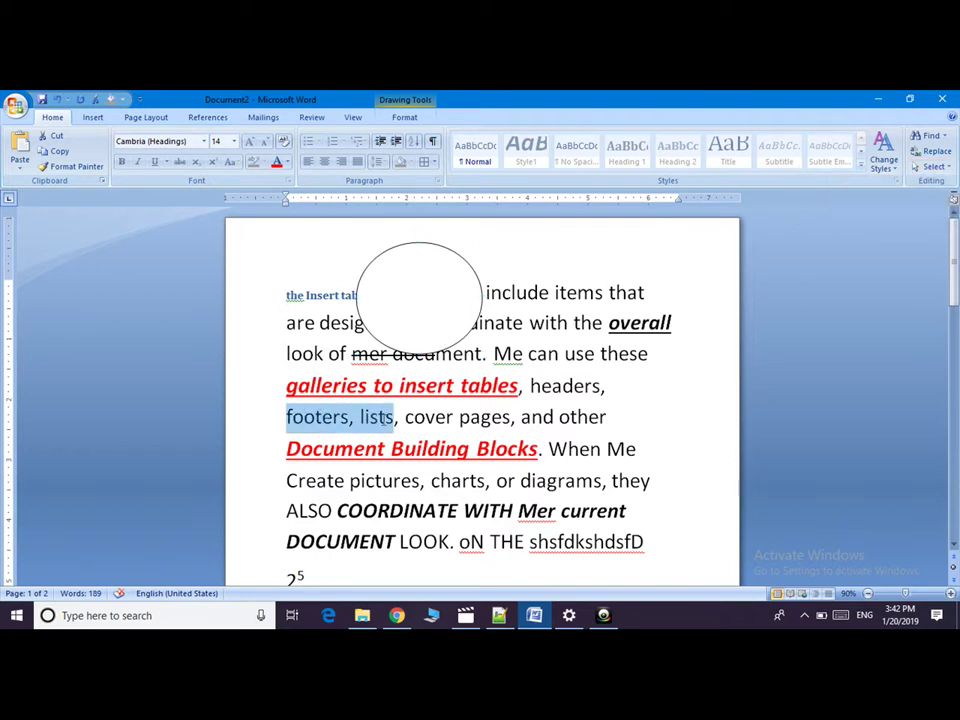
left_click(935, 166)
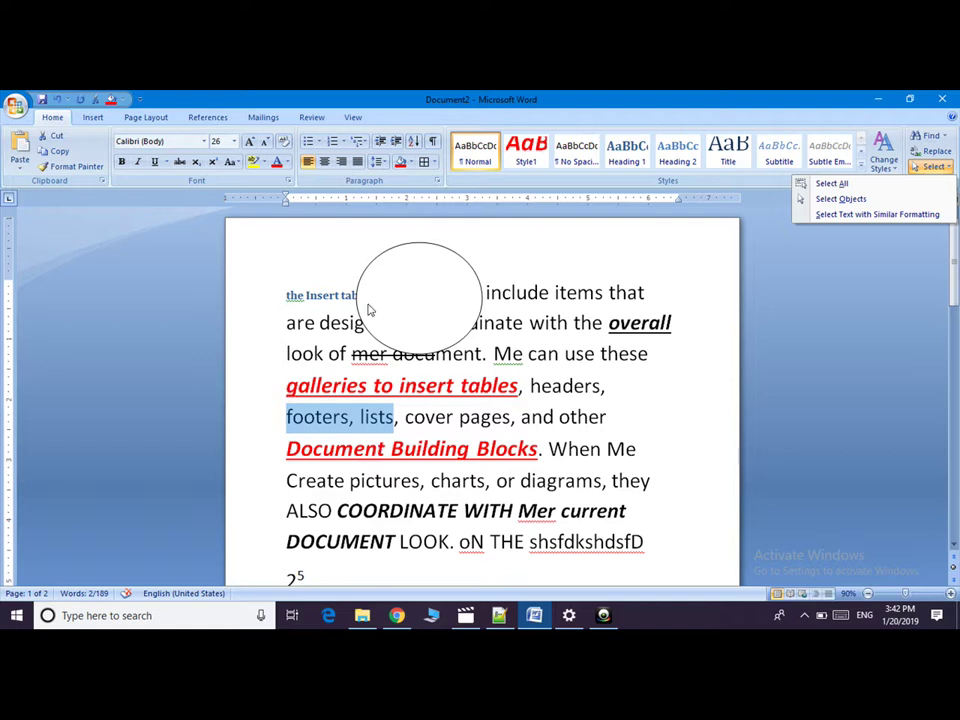
left_click(290, 390)
left_click_drag(288, 390, 380, 397)
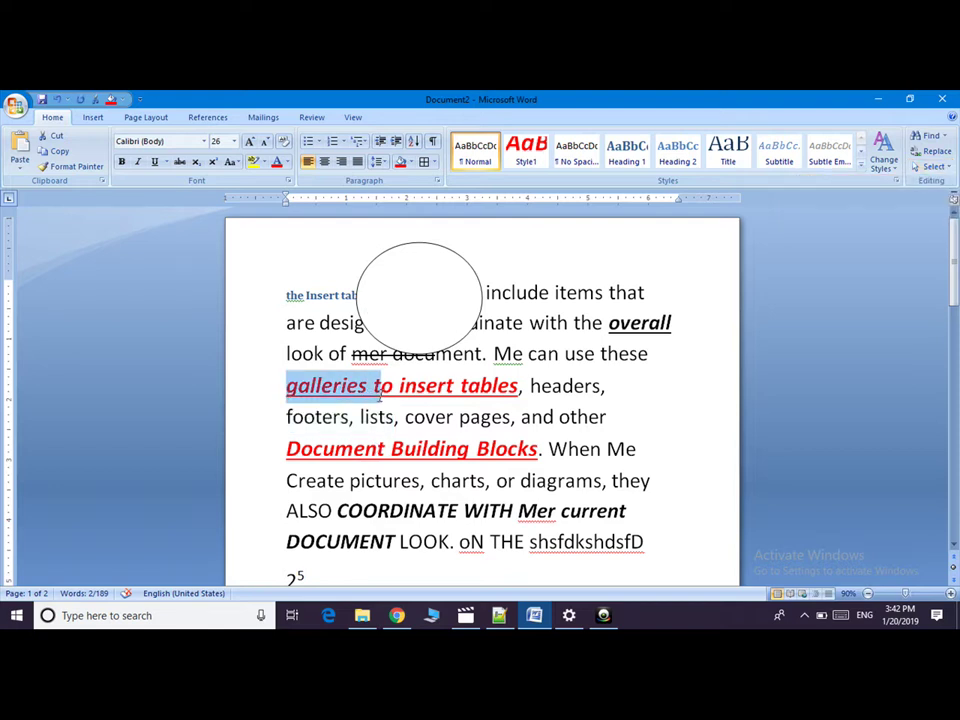
left_click(932, 167)
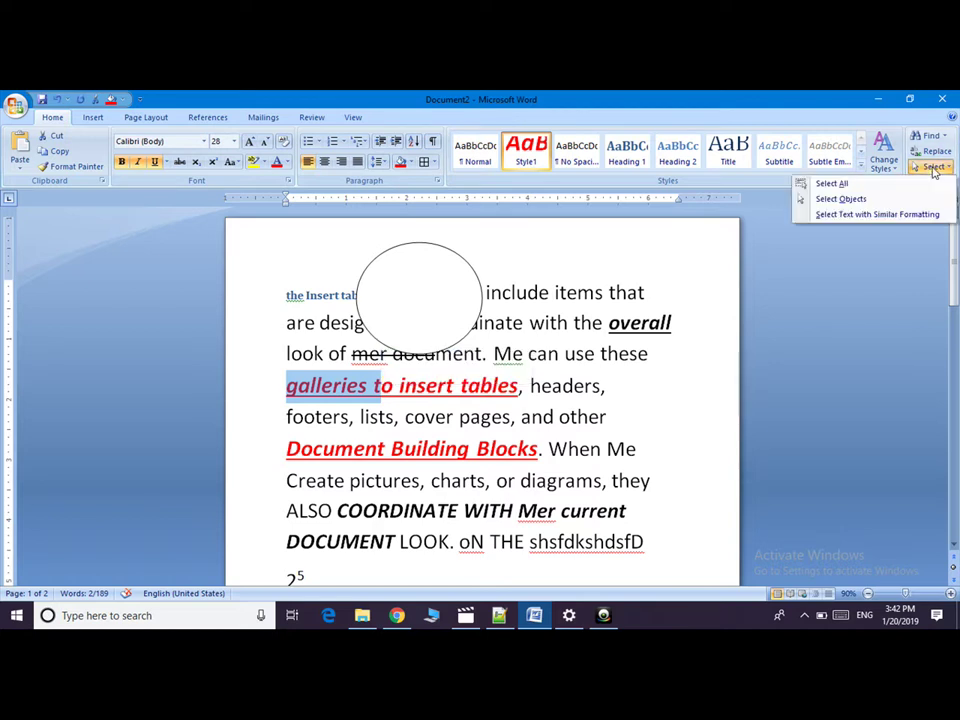
left_click(867, 214)
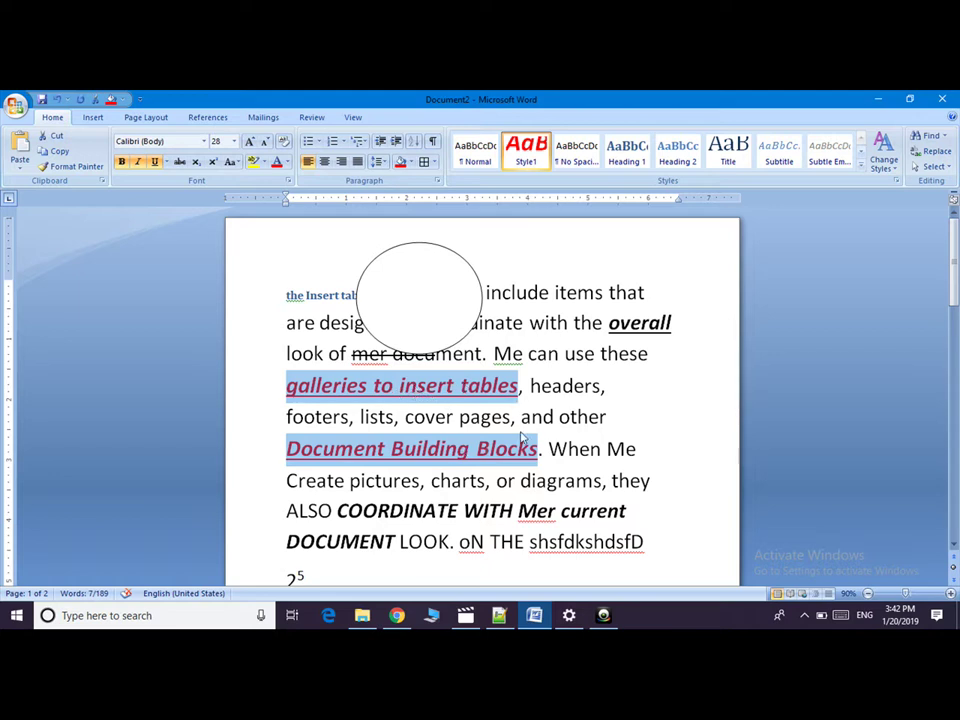
left_click(139, 164)
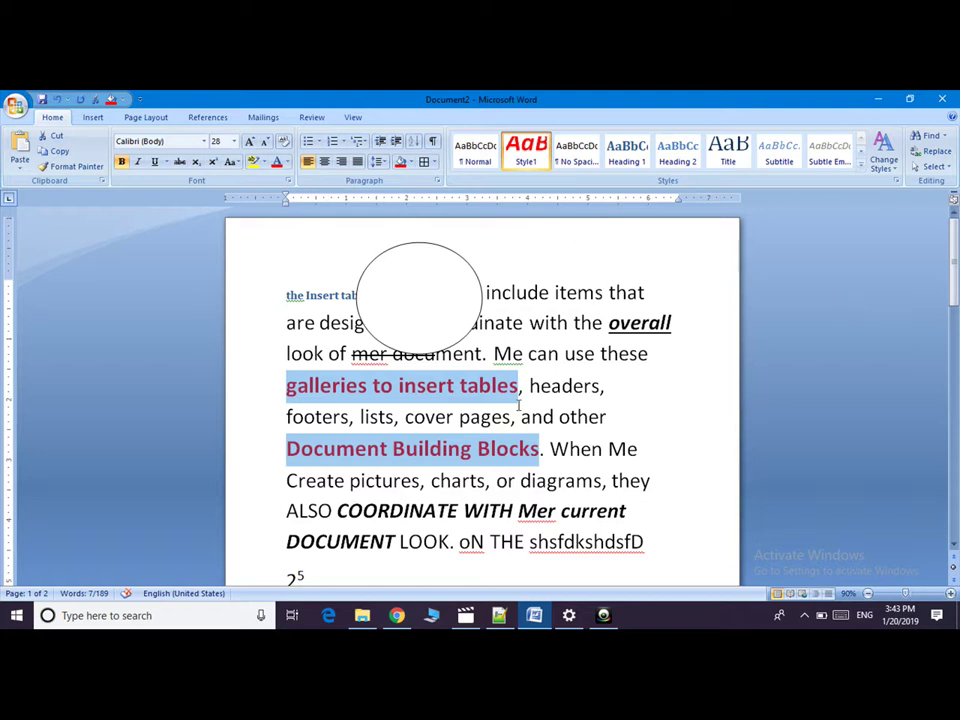
left_click(604, 615)
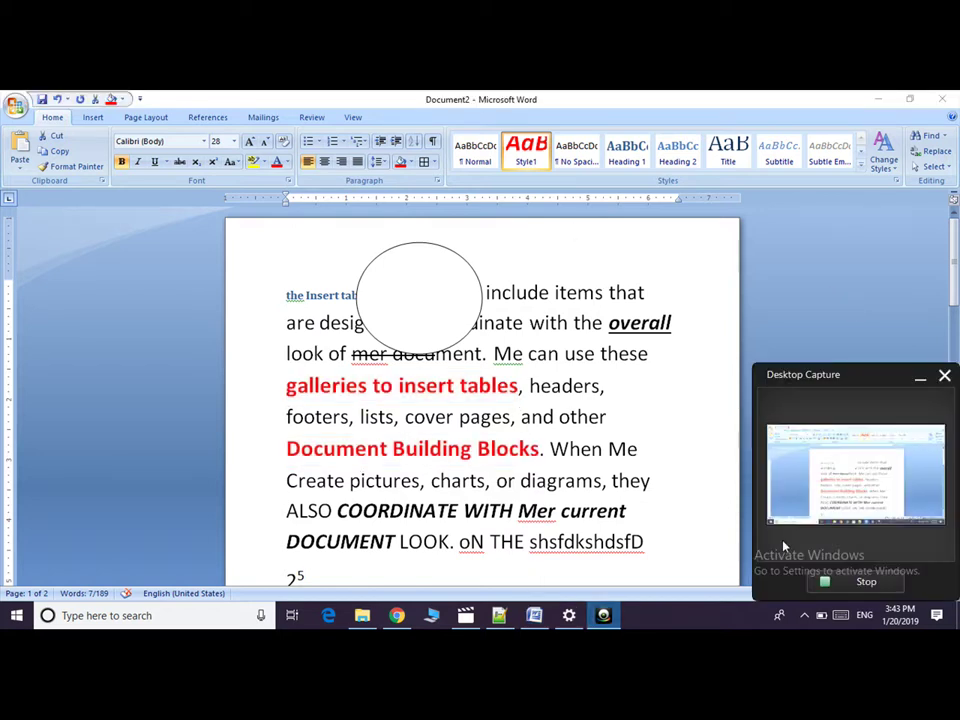